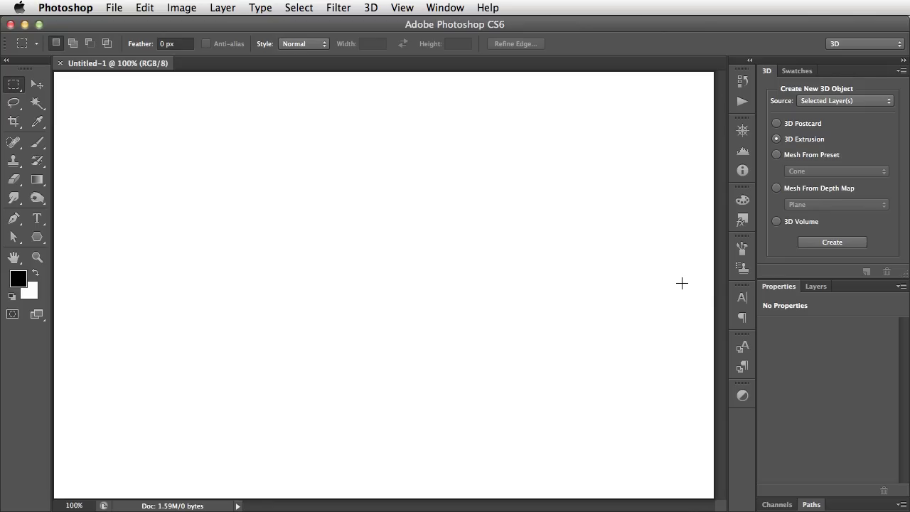
Create a new layer named 'thread' in the Layers panel above Background
{"action": "left_click", "coordinate": [818, 286]}
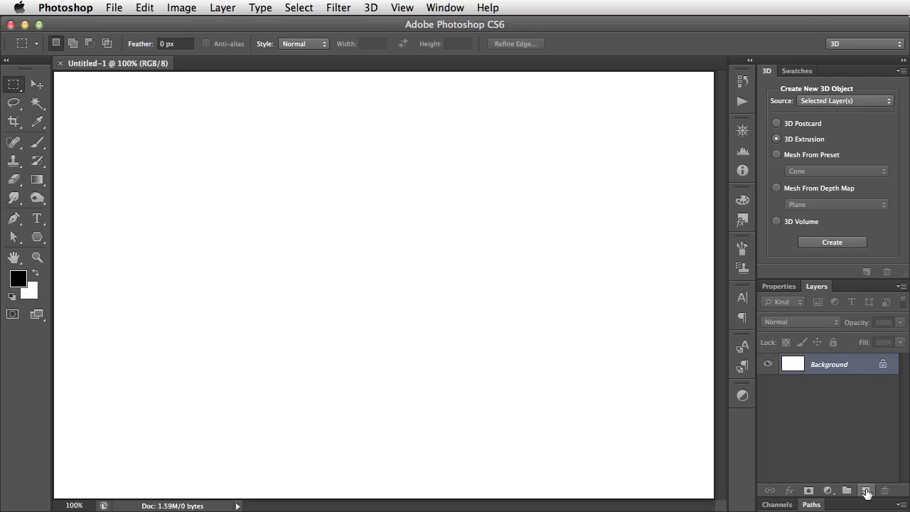
{"action": "left_click", "coordinate": [866, 491], "text": "alt"}
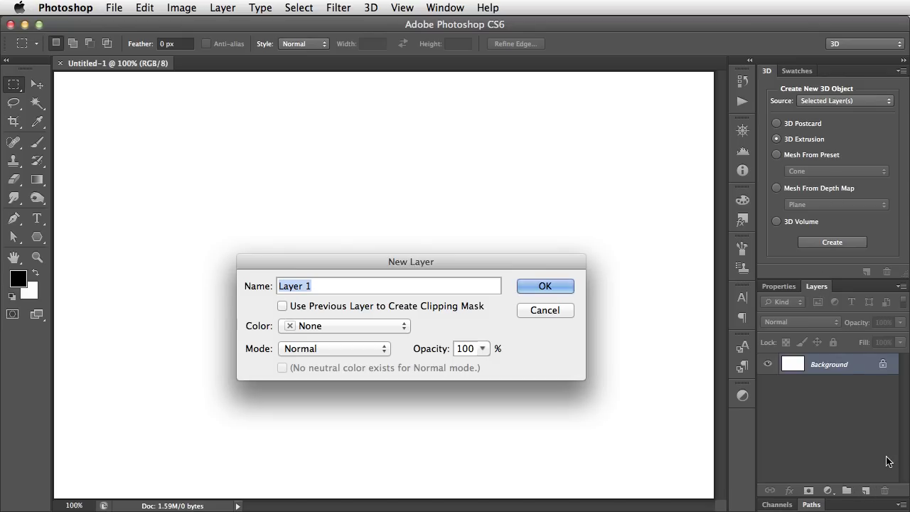
{"action": "type", "text": "thread"}
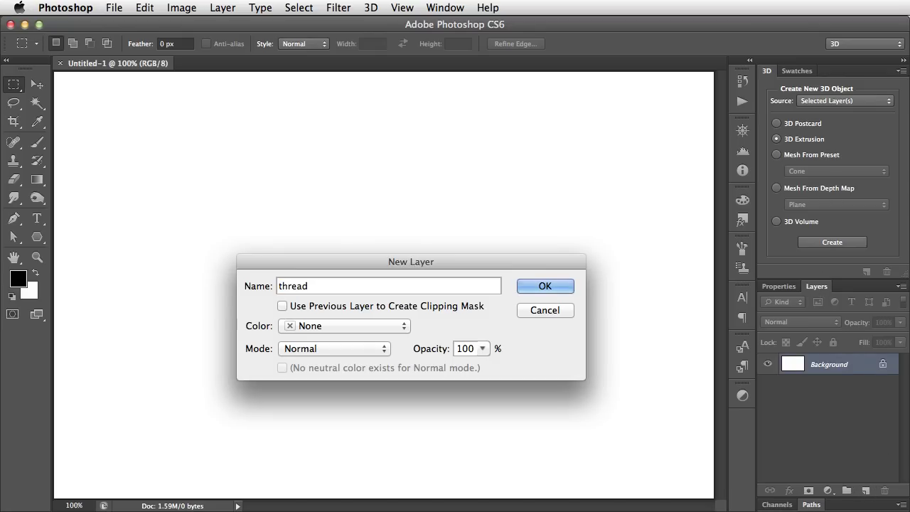
{"action": "key", "text": "Return"}
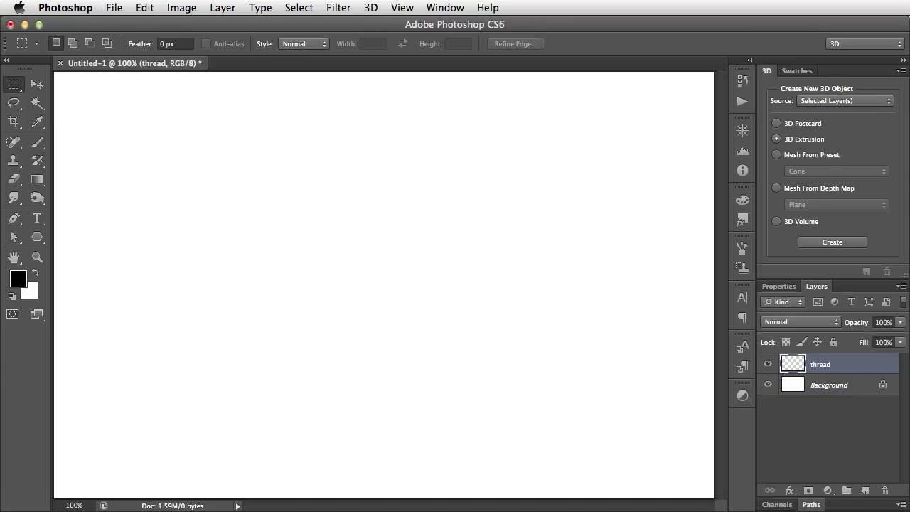
Draw a large circular selection at the canvas centre with the Elliptical Marquee Tool
{"action": "left_click", "coordinate": [17, 83]}
{"action": "left_click", "coordinate": [50, 95]}
{"action": "left_click_drag", "start_coordinate": [377, 286], "coordinate": [629, 126]}
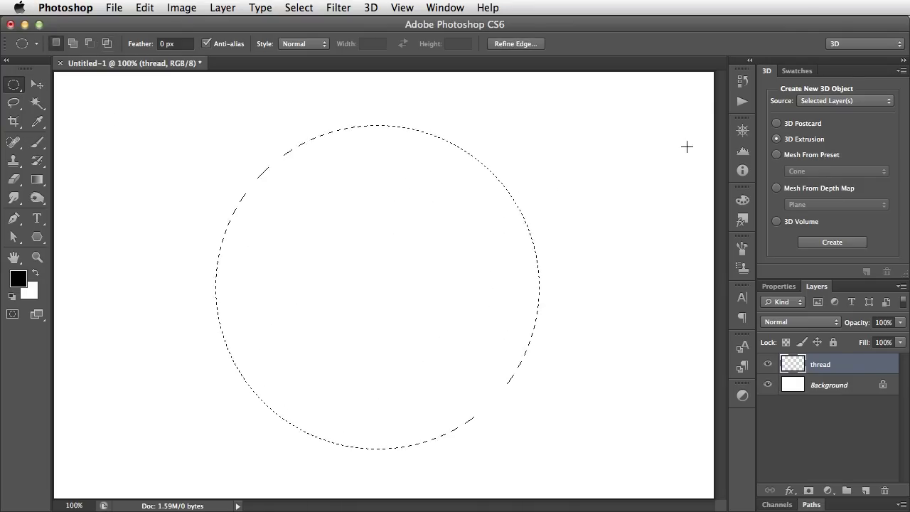
Fill the circular selection with grey from the Swatches and deselect it
{"action": "left_click", "coordinate": [798, 71]}
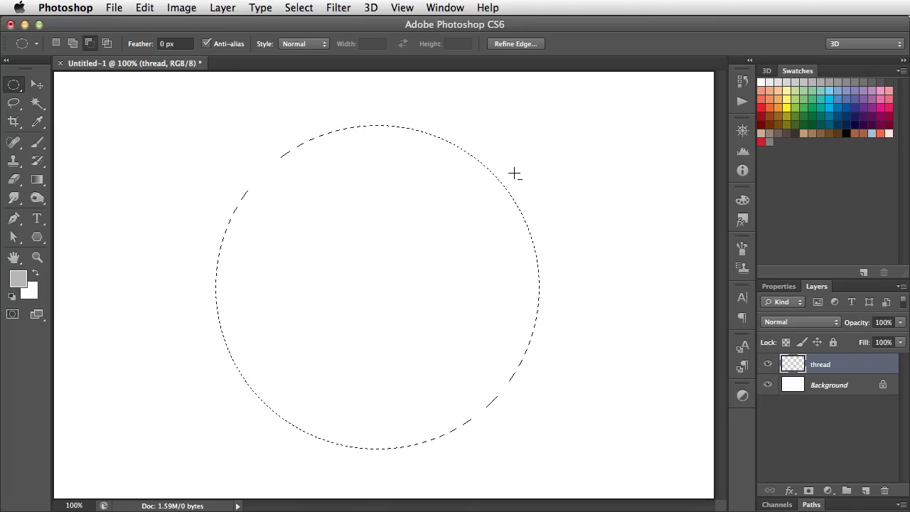
{"action": "key", "text": "alt+BackSpace"}
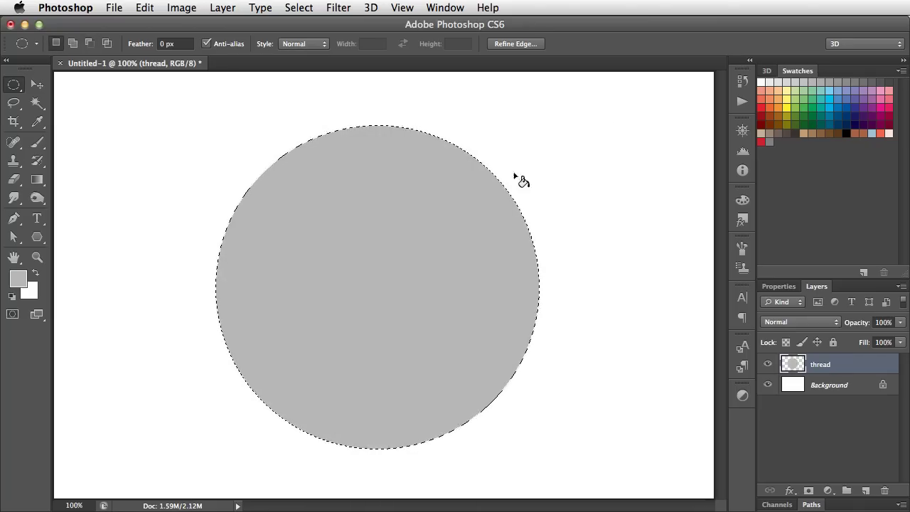
{"action": "left_click", "coordinate": [768, 72]}
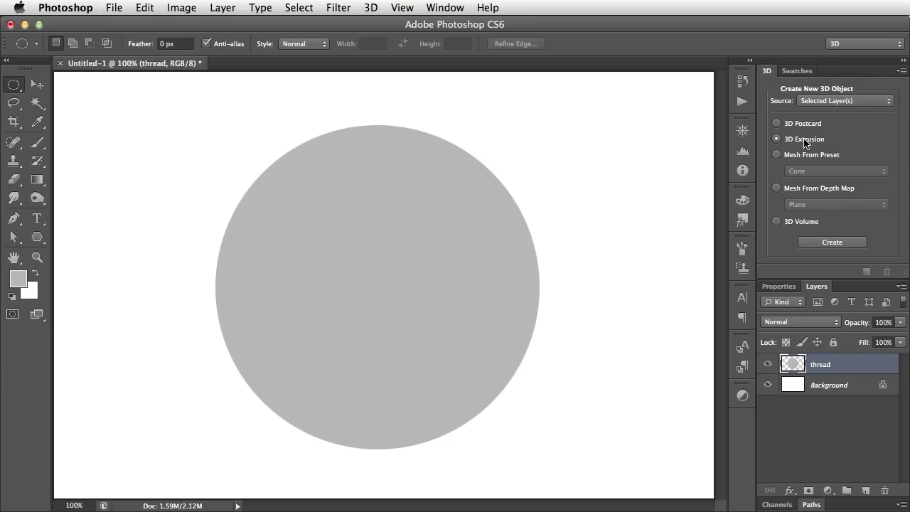
Extrude the grey circle into a 3D cylinder, view it at an angle, and nudge it along Z
{"action": "left_click", "coordinate": [836, 243]}
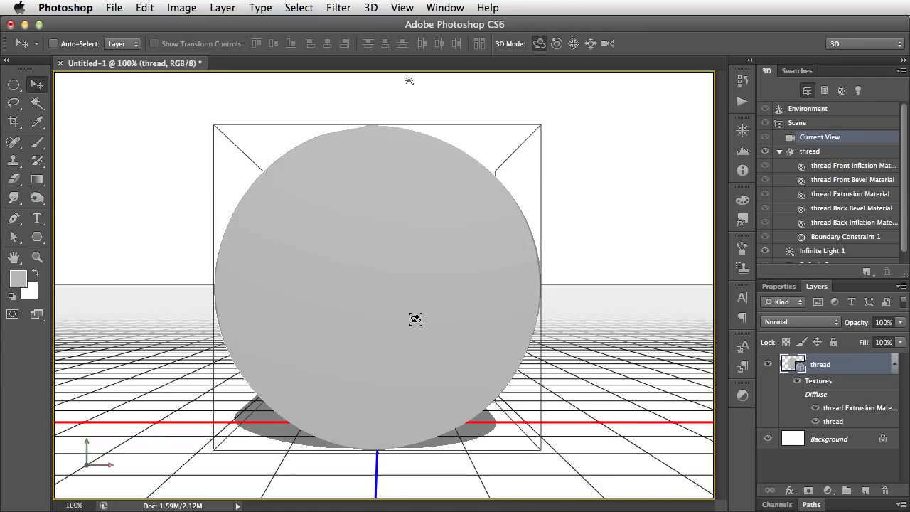
{"action": "left_click_drag", "start_coordinate": [660, 365], "coordinate": [520, 414]}
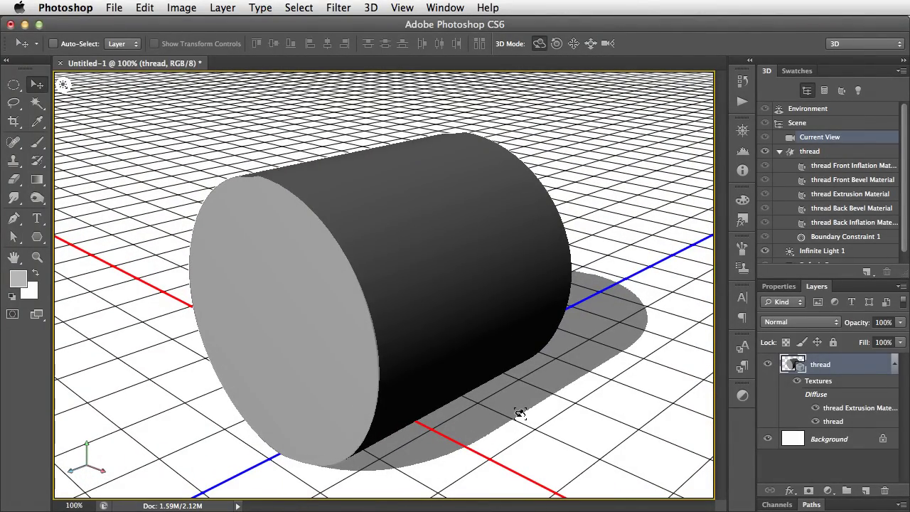
{"action": "left_click", "coordinate": [274, 323]}
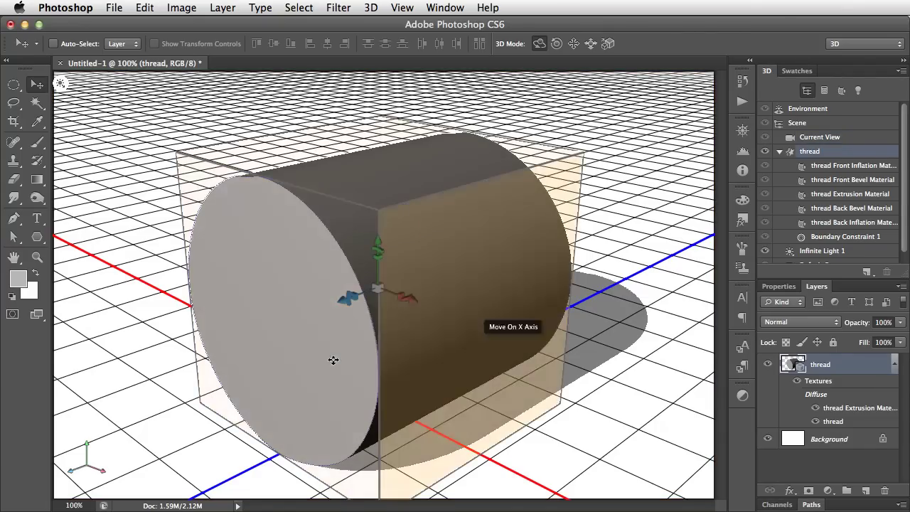
{"action": "mouse_move", "coordinate": [339, 297]}
{"action": "left_mouse_down"}
{"action": "mouse_move", "coordinate": [301, 315]}
{"action": "mouse_move", "coordinate": [354, 299]}
{"action": "left_mouse_up"}
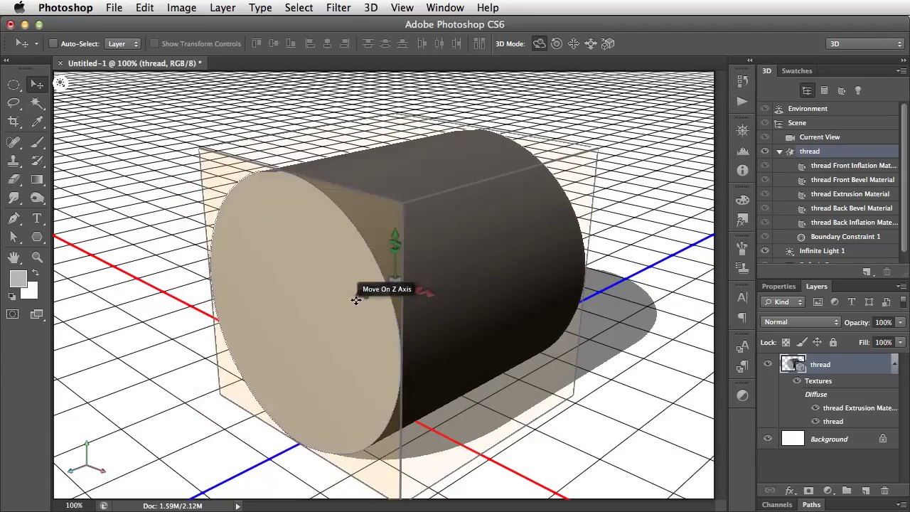
Drag the cylinder's Extrude handle to set its extrusion depth to about 910
{"action": "left_click", "coordinate": [299, 322]}
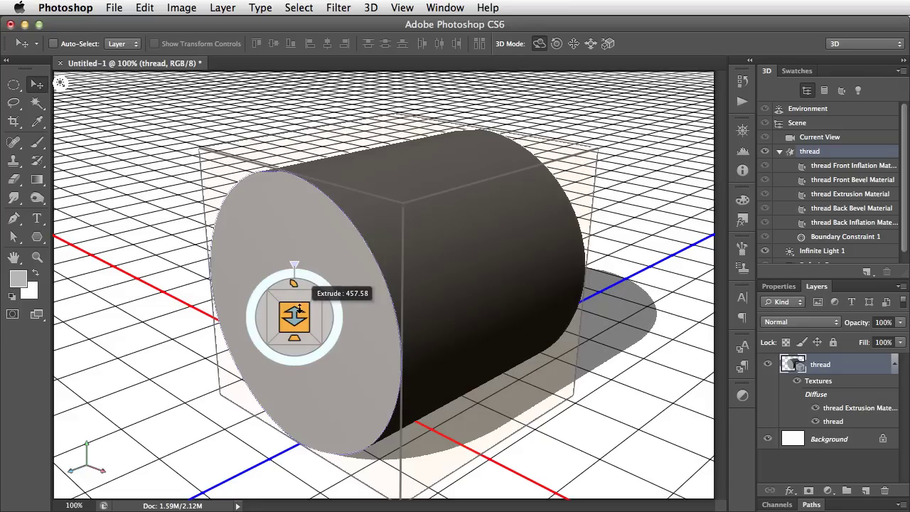
{"action": "left_click_drag", "start_coordinate": [294, 315], "coordinate": [317, 191]}
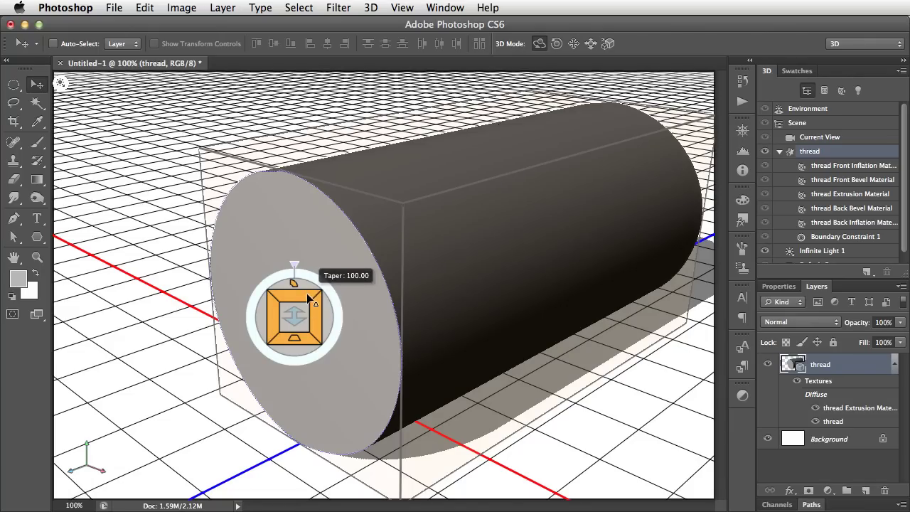
Taper the cylinder to a narrow far tip and give it a slight horn-like bend
{"action": "left_click_drag", "start_coordinate": [308, 299], "coordinate": [250, 497]}
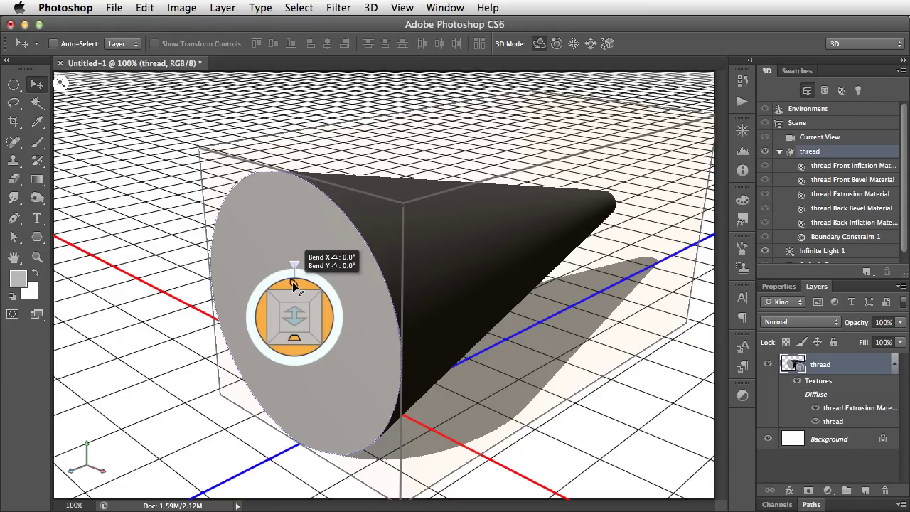
{"action": "left_click_drag", "start_coordinate": [294, 283], "coordinate": [341, 246]}
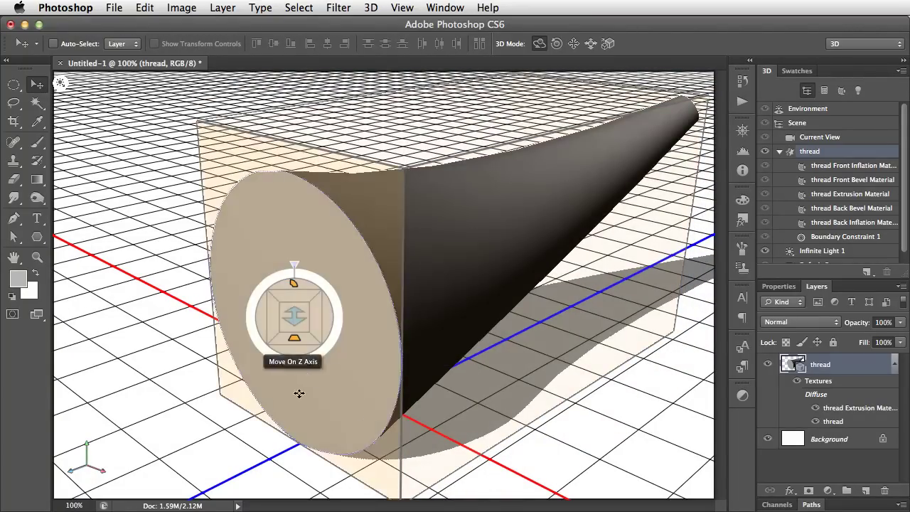
{"action": "left_click_drag", "start_coordinate": [295, 391], "coordinate": [284, 313]}
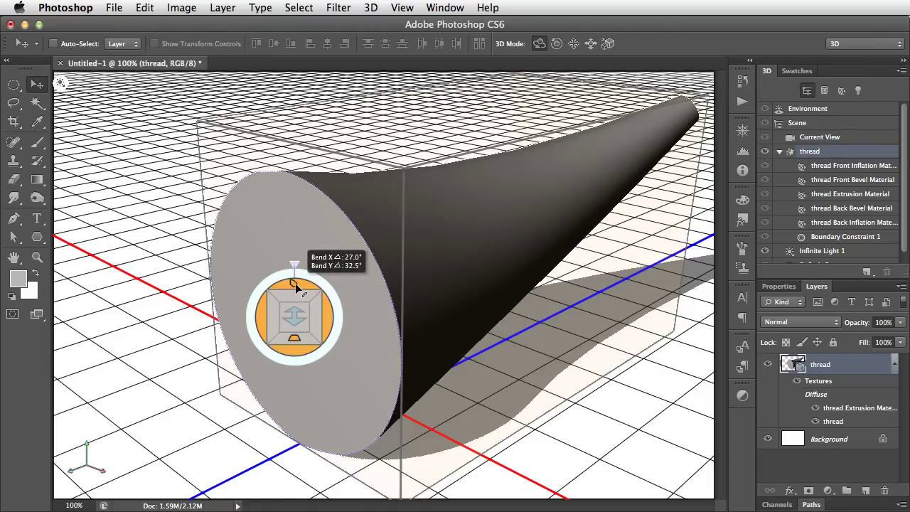
{"action": "mouse_move", "coordinate": [295, 284]}
{"action": "left_mouse_down"}
{"action": "mouse_move", "coordinate": [261, 291]}
{"action": "mouse_move", "coordinate": [296, 298]}
{"action": "left_mouse_up"}
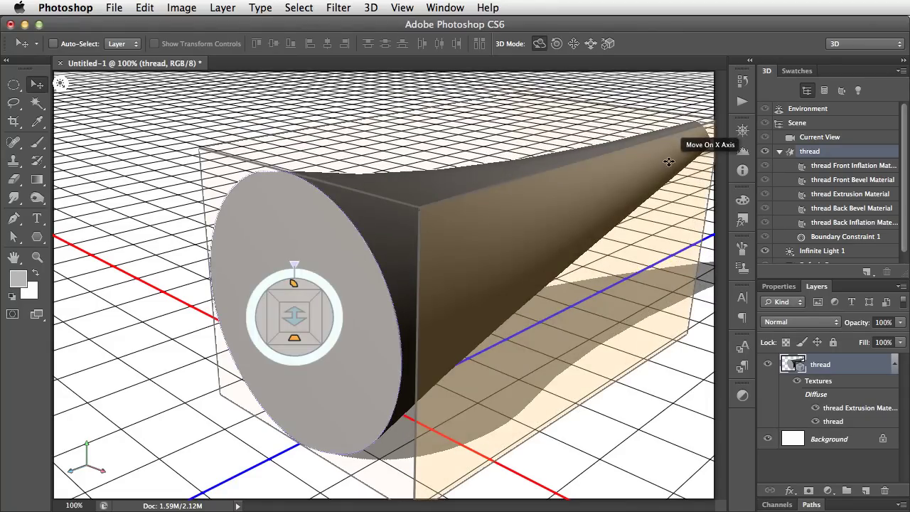
Set the Deform bend to 45° horizontal and 0° vertical, then orbit the camera lower
{"action": "left_click", "coordinate": [781, 288]}
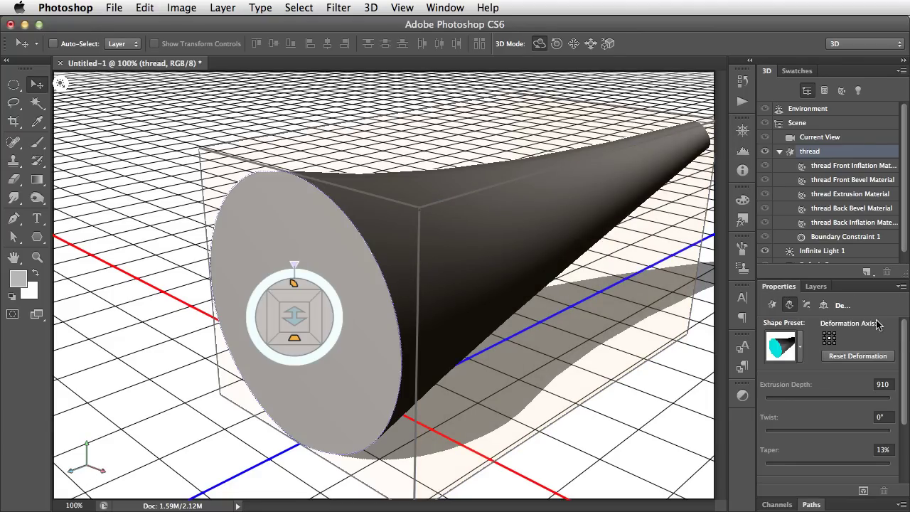
{"action": "scroll", "coordinate": [901, 340], "scroll_direction": "down", "scroll_amount": 3}
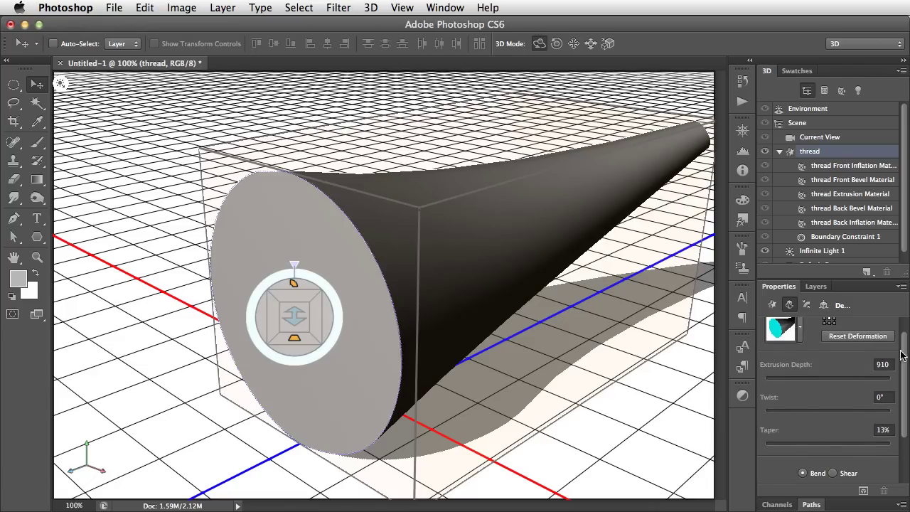
{"action": "left_click_drag", "start_coordinate": [907, 362], "coordinate": [901, 410]}
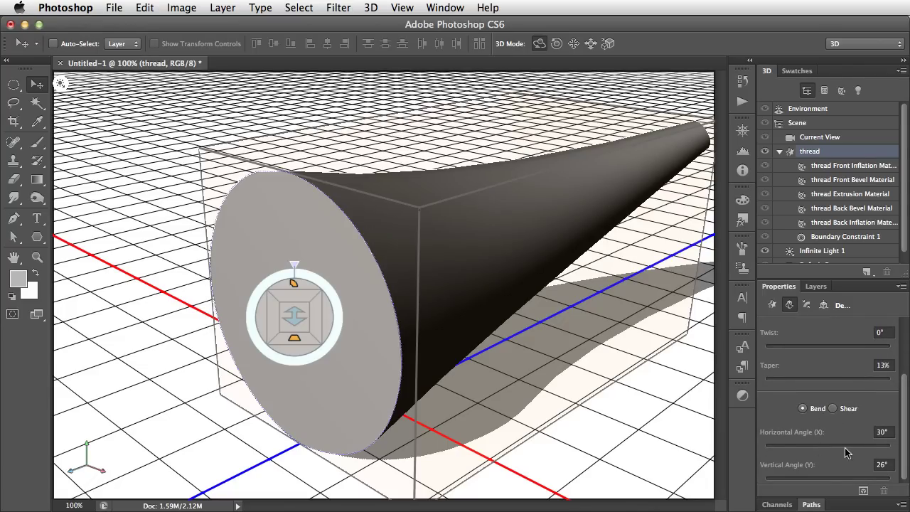
{"action": "left_click_drag", "start_coordinate": [903, 447], "coordinate": [900, 468]}
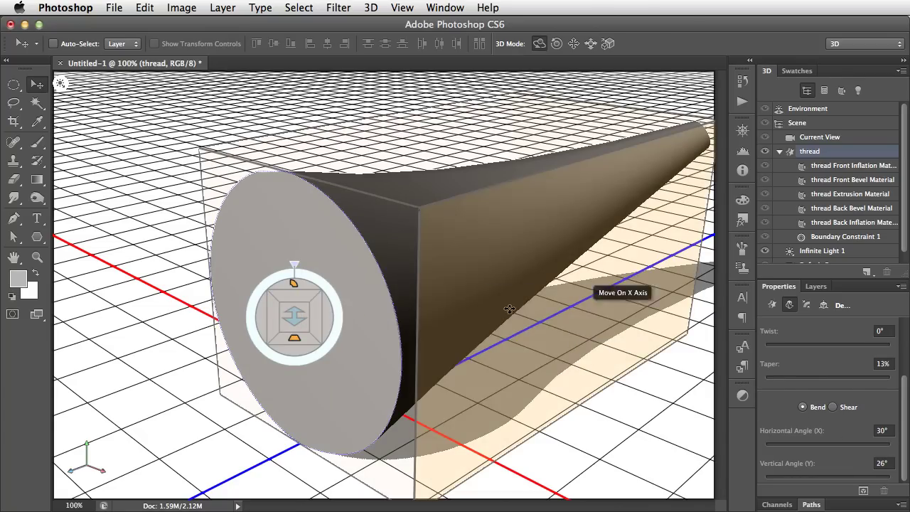
{"action": "left_click", "coordinate": [892, 429]}
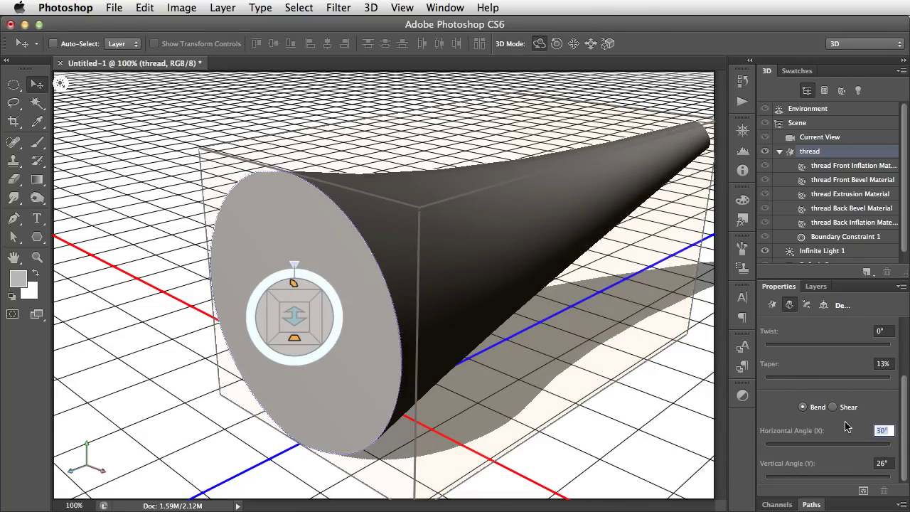
{"action": "type", "text": "45"}
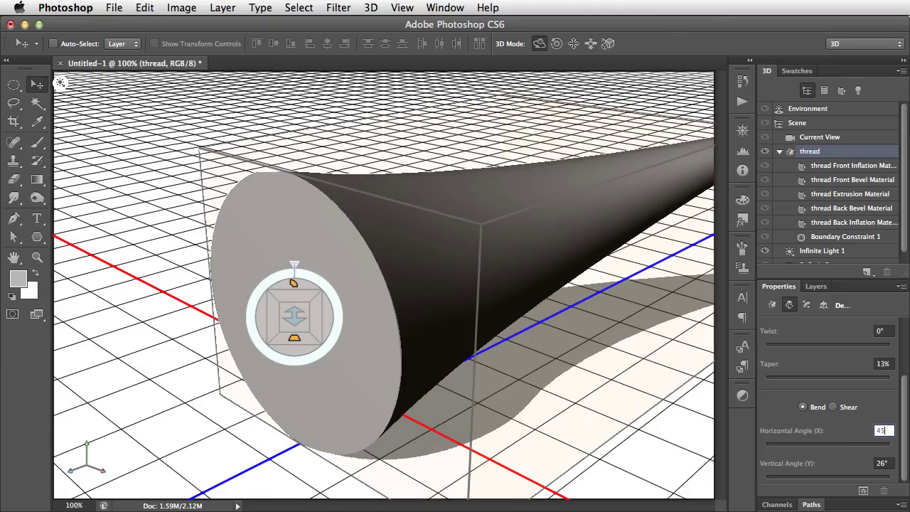
{"action": "key", "text": "Tab"}
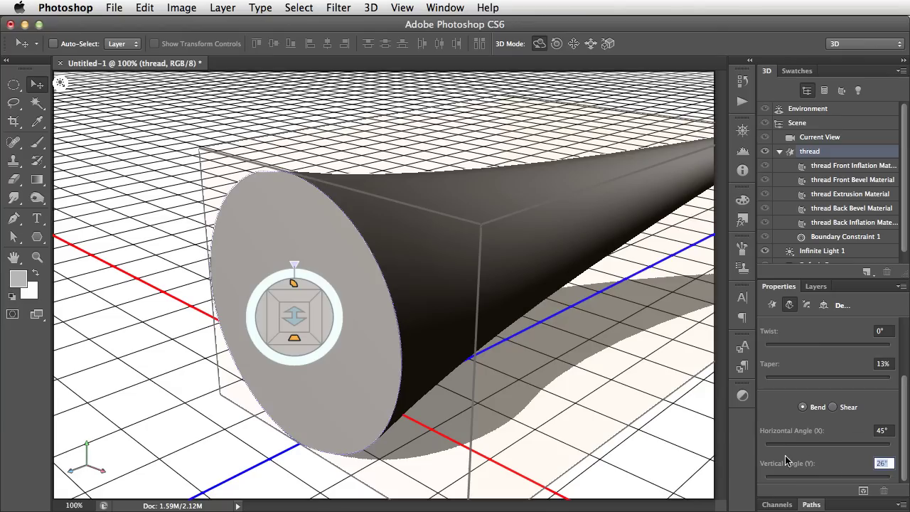
{"action": "type", "text": "6"}
{"action": "key", "text": "Return"}
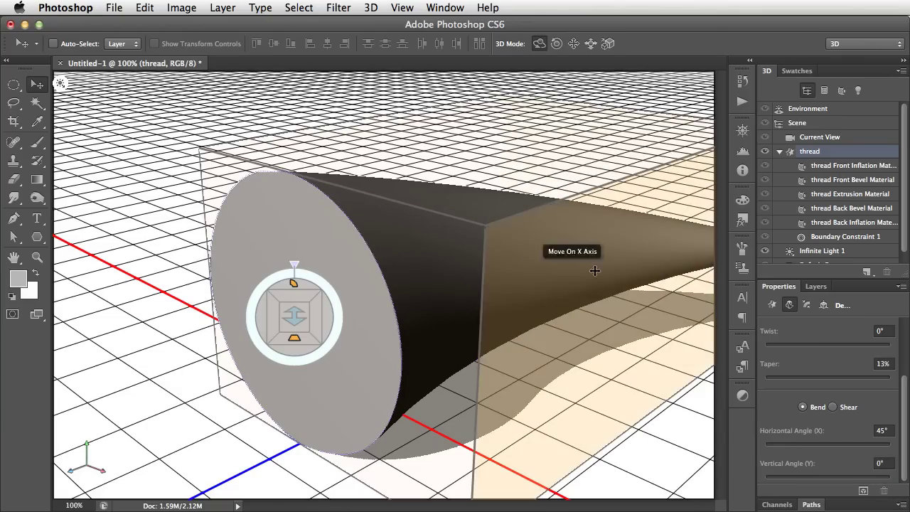
{"action": "left_click", "coordinate": [153, 403]}
{"action": "left_click_drag", "start_coordinate": [149, 380], "coordinate": [227, 354]}
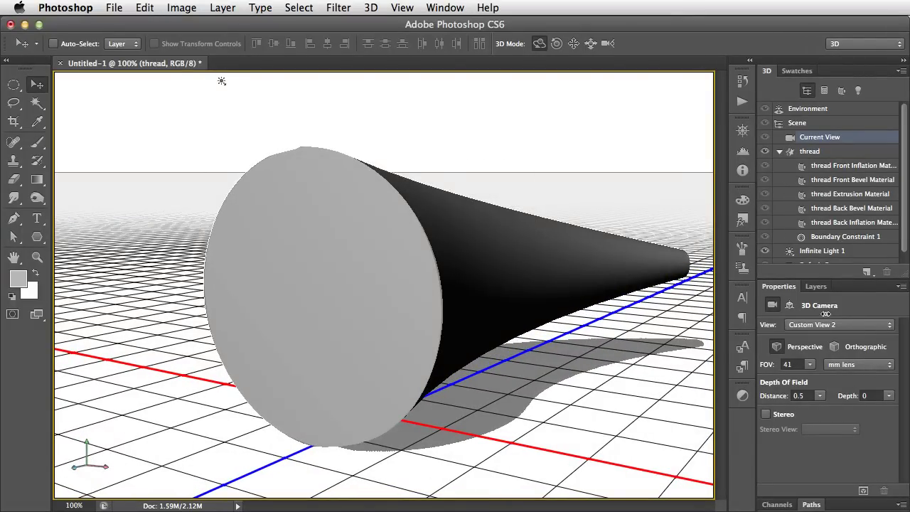
Select the cone mesh and look through its Deform settings in Properties
{"action": "left_click", "coordinate": [367, 291]}
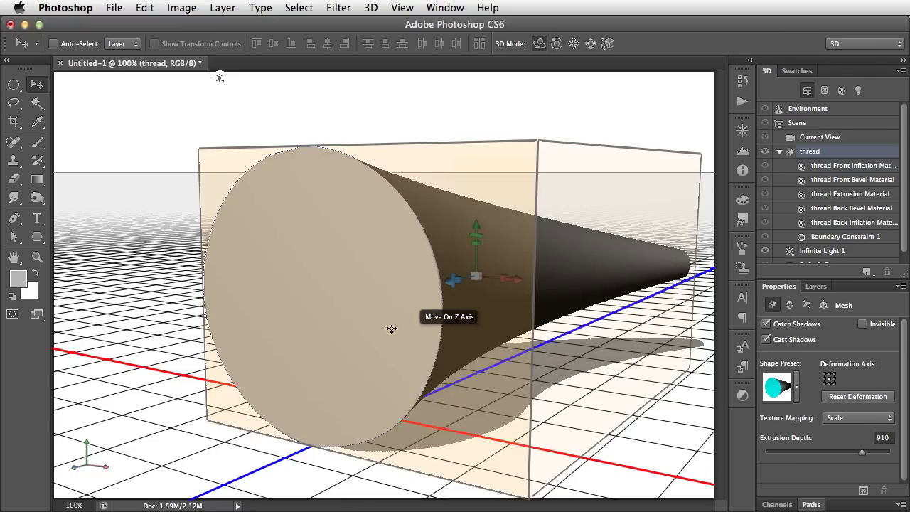
{"action": "scroll", "coordinate": [906, 376], "scroll_direction": "down", "scroll_amount": 1}
{"action": "scroll", "coordinate": [906, 384], "scroll_direction": "up", "scroll_amount": 1}
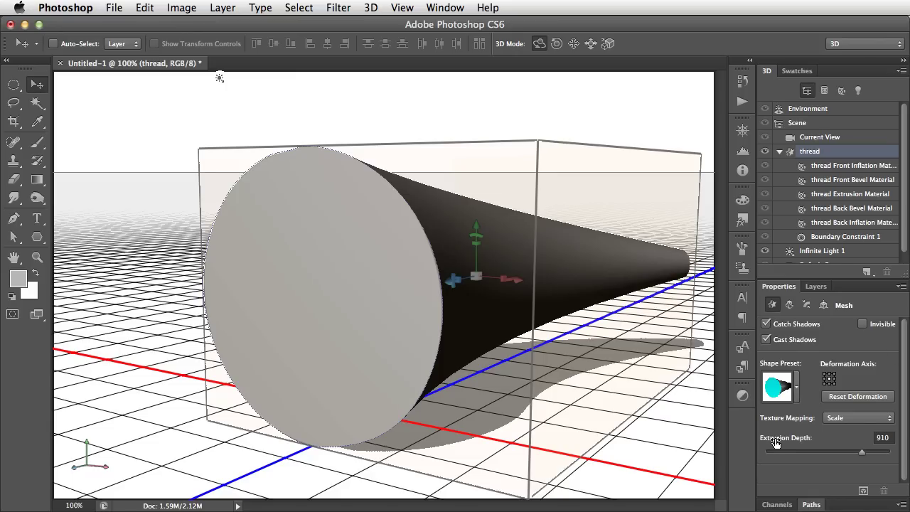
{"action": "left_click", "coordinate": [790, 305]}
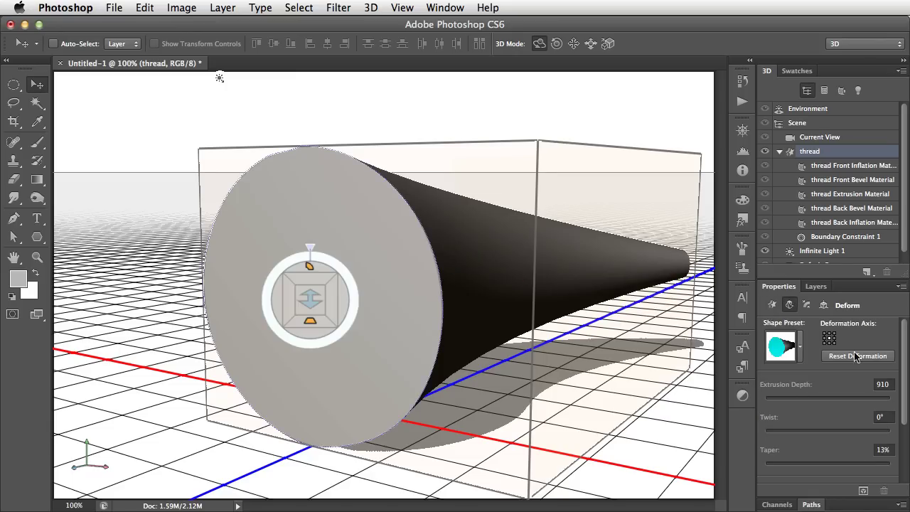
{"action": "left_click_drag", "start_coordinate": [900, 355], "coordinate": [894, 411]}
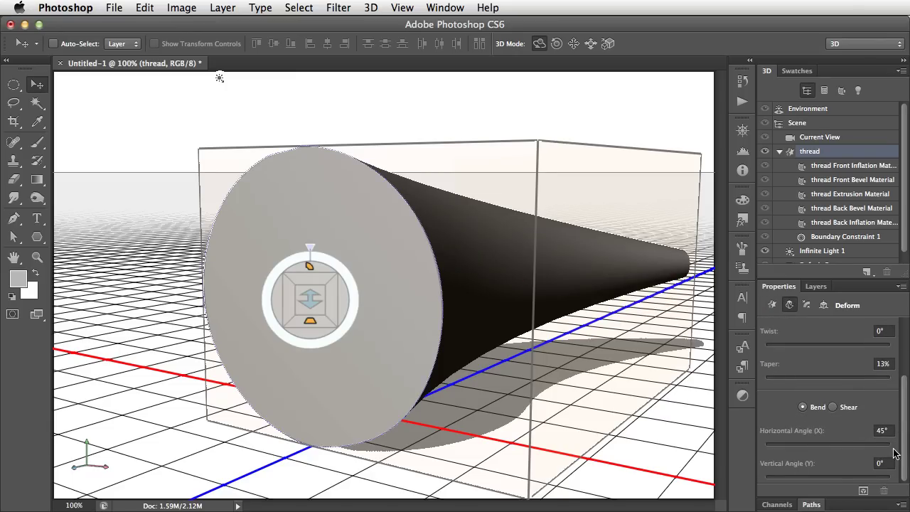
{"action": "scroll", "coordinate": [812, 367], "scroll_direction": "up", "scroll_amount": 5}
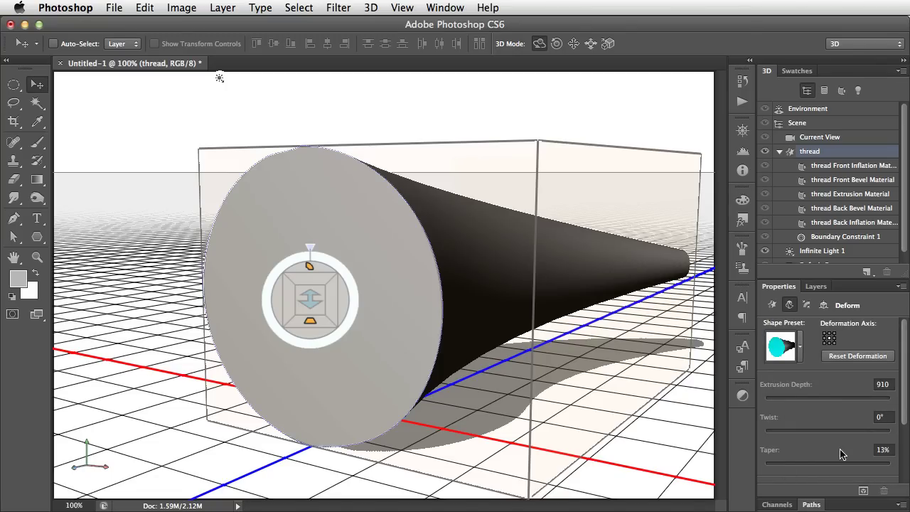
{"action": "scroll", "coordinate": [883, 429], "scroll_direction": "down", "scroll_amount": 4}
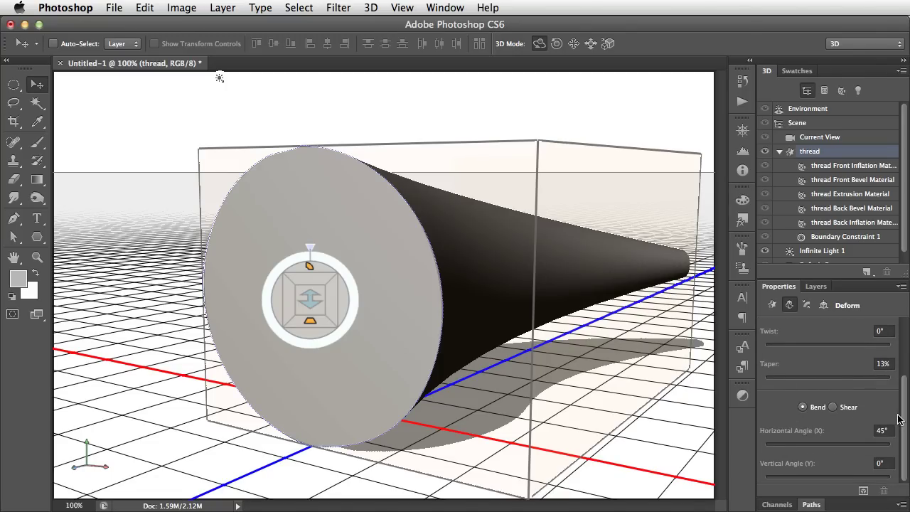
{"action": "scroll", "coordinate": [893, 409], "scroll_direction": "up", "scroll_amount": 4}
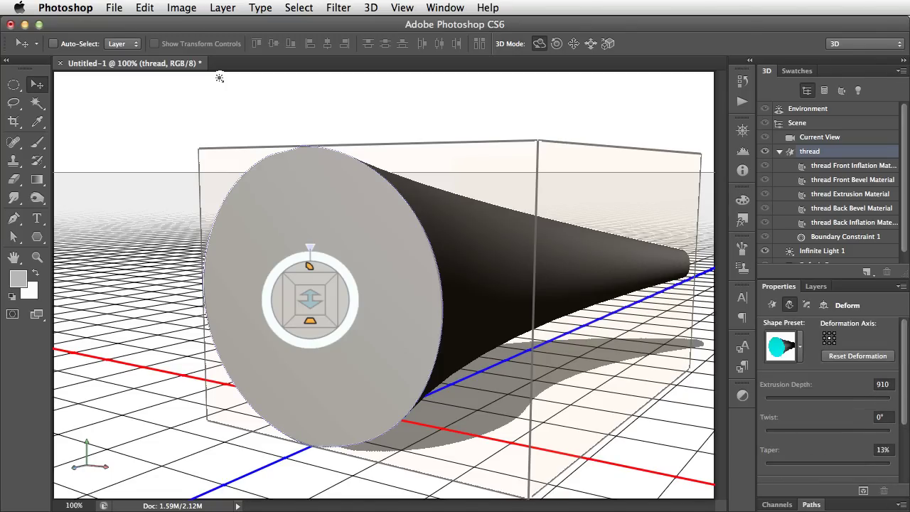
Check the Cap and Coordinates settings, then return to Deform's Bend/Shear options
{"action": "left_click", "coordinate": [807, 306]}
{"action": "left_click", "coordinate": [823, 305]}
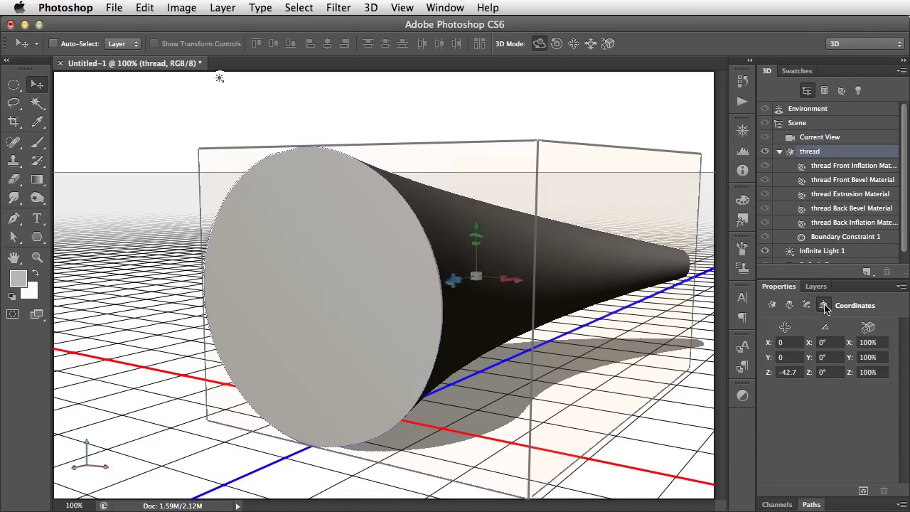
{"action": "left_click", "coordinate": [790, 306]}
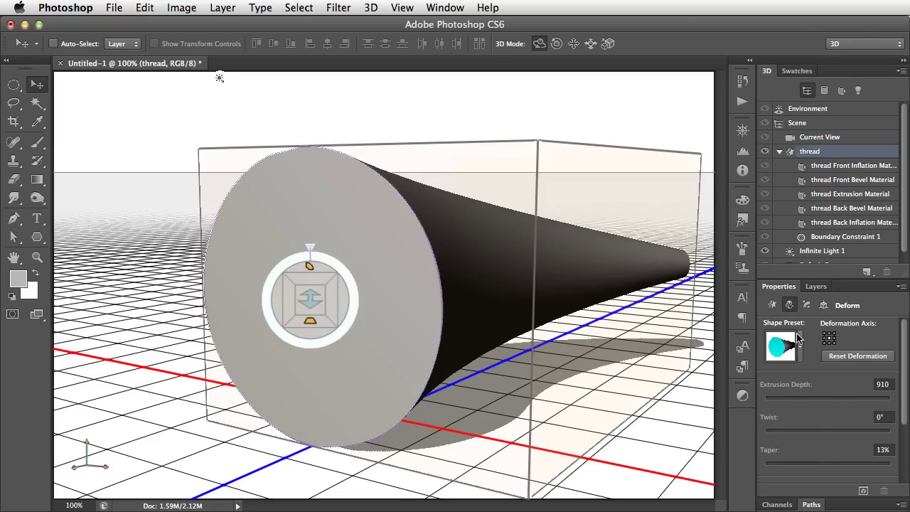
{"action": "left_click_drag", "start_coordinate": [905, 359], "coordinate": [906, 393]}
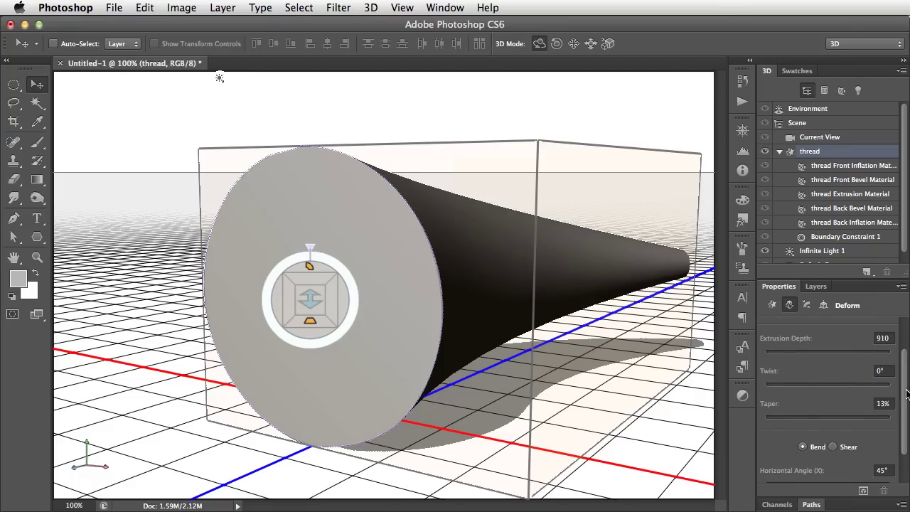
Try a Shear deformation on the thread, then revert to Bend at 21° horizontal, 6° vertical
{"action": "left_click", "coordinate": [835, 448]}
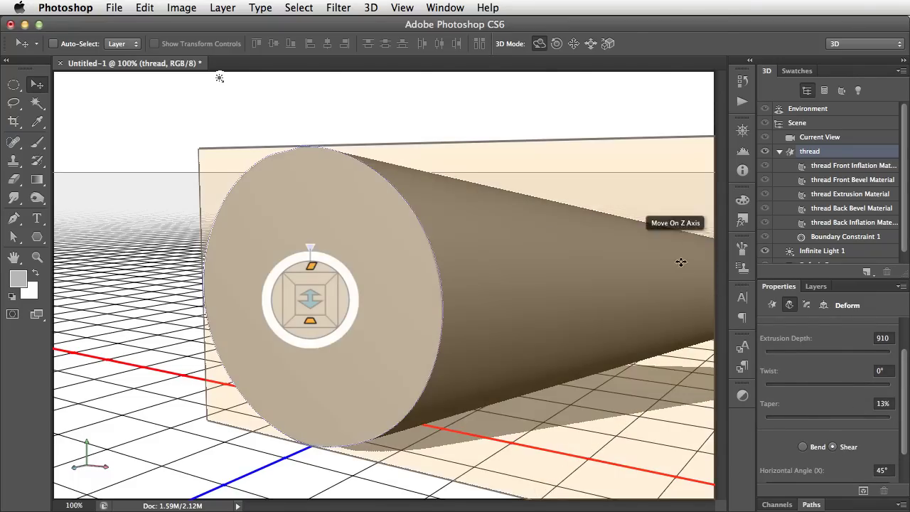
{"action": "left_click_drag", "start_coordinate": [308, 271], "coordinate": [272, 257]}
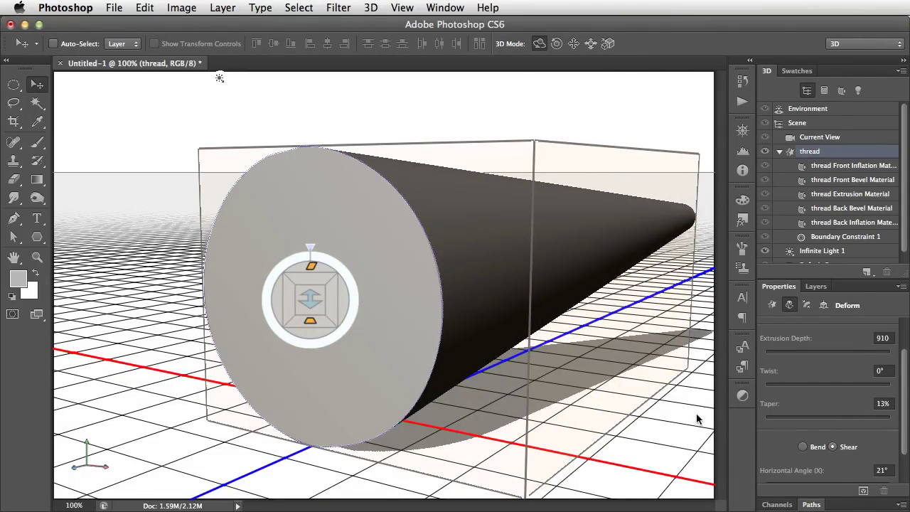
{"action": "scroll", "coordinate": [905, 463], "scroll_direction": "down", "scroll_amount": 2}
{"action": "left_click", "coordinate": [803, 407]}
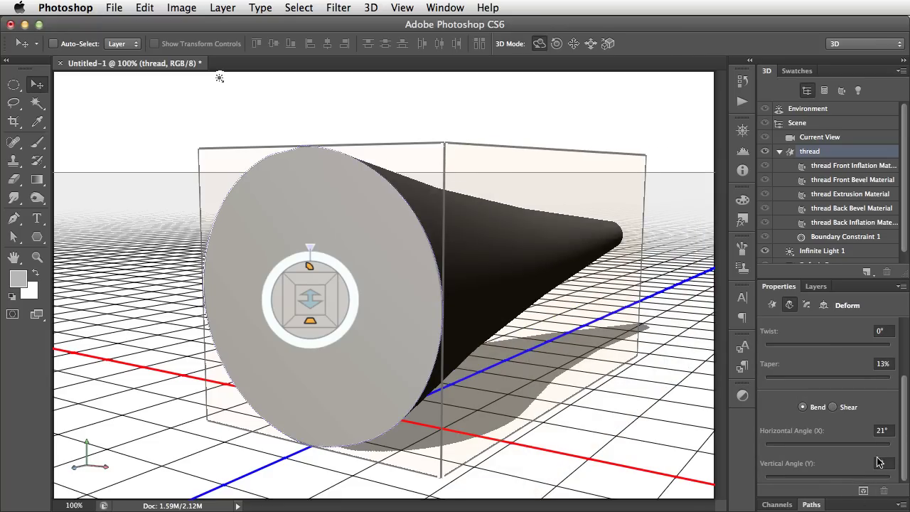
{"action": "scroll", "coordinate": [842, 411], "scroll_direction": "up", "scroll_amount": 6}
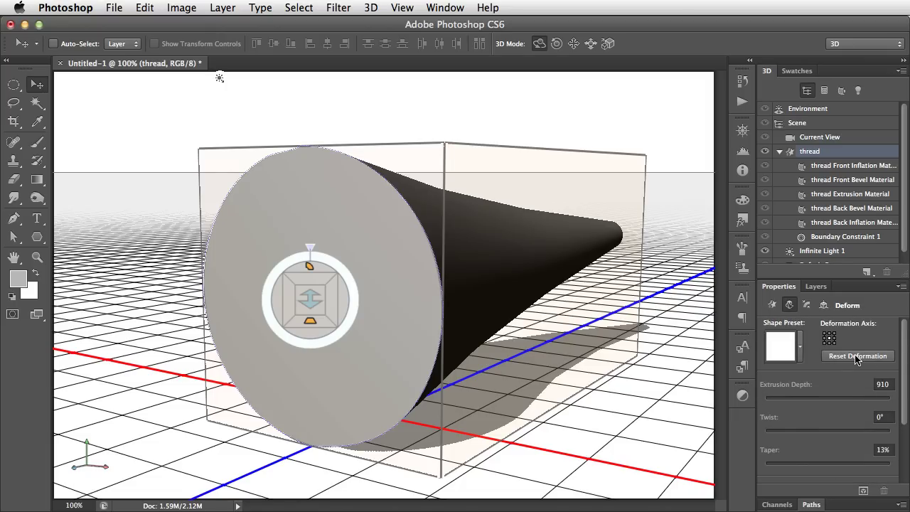
Reset the deformation, then set extrusion depth 1160 and a 166° twist, viewing Mesh properties
{"action": "left_click", "coordinate": [857, 360]}
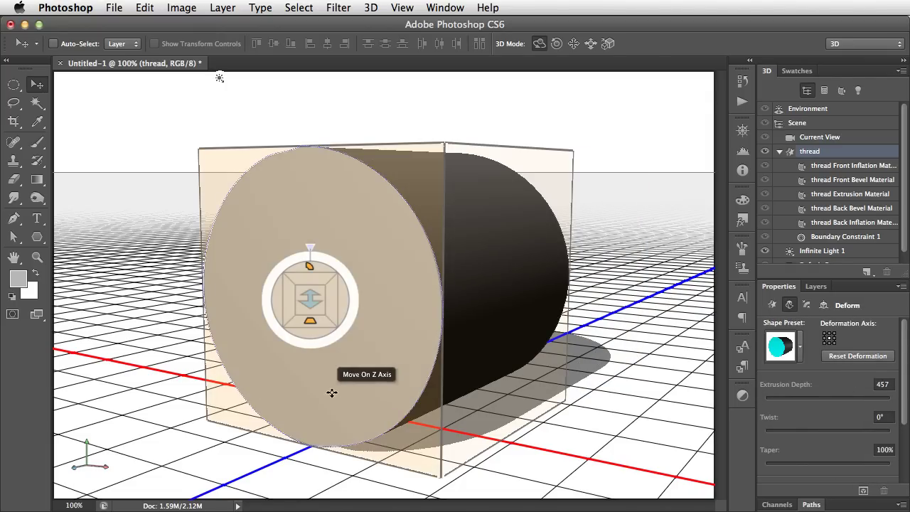
{"action": "left_click_drag", "start_coordinate": [310, 301], "coordinate": [426, 101]}
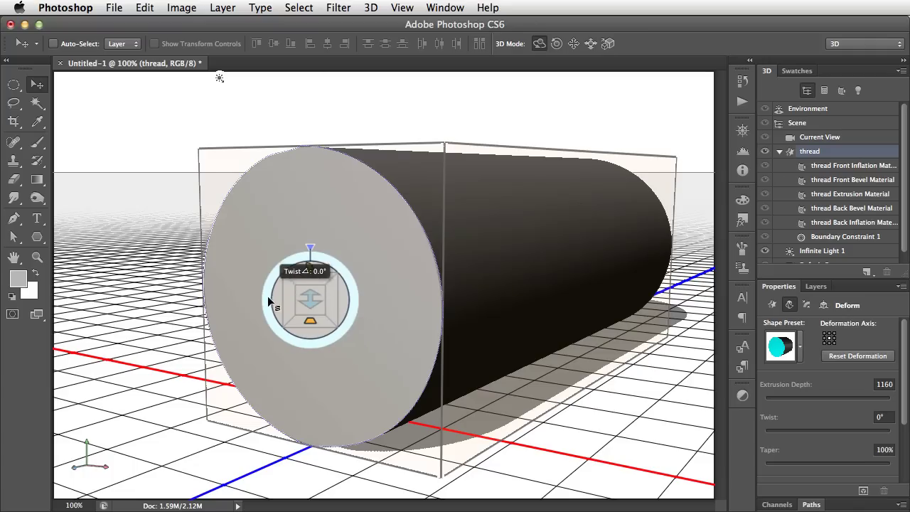
{"action": "left_click_drag", "start_coordinate": [311, 249], "coordinate": [325, 363]}
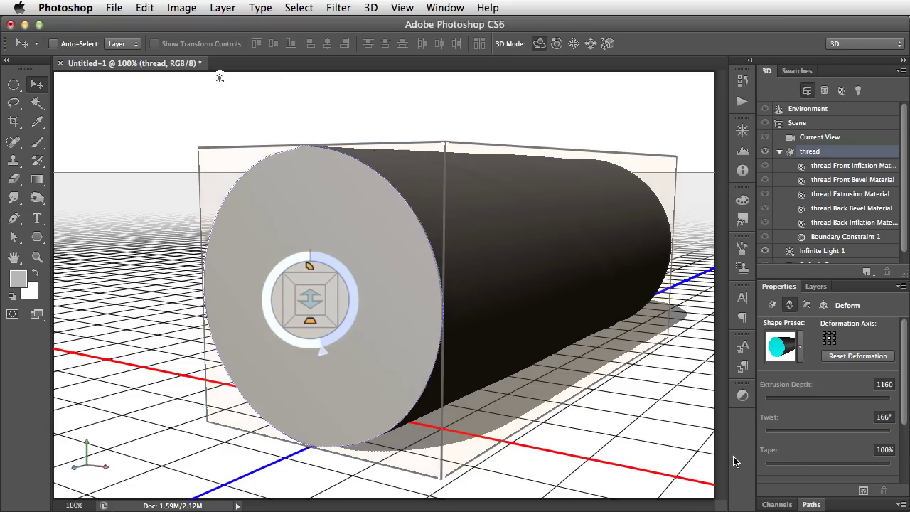
{"action": "left_click", "coordinate": [772, 305]}
{"action": "left_click", "coordinate": [772, 305]}
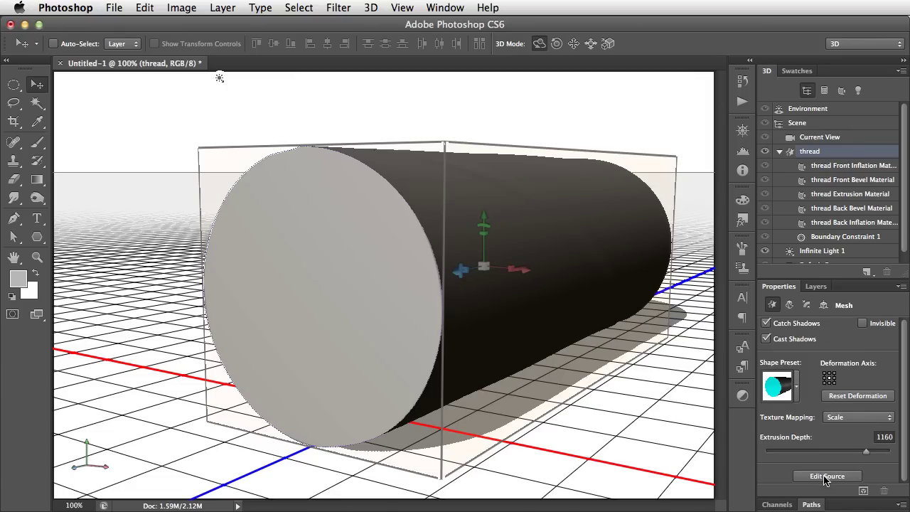
Open thread.psb via Edit Source in a floating window, resized and moved to the left
{"action": "left_click", "coordinate": [825, 477]}
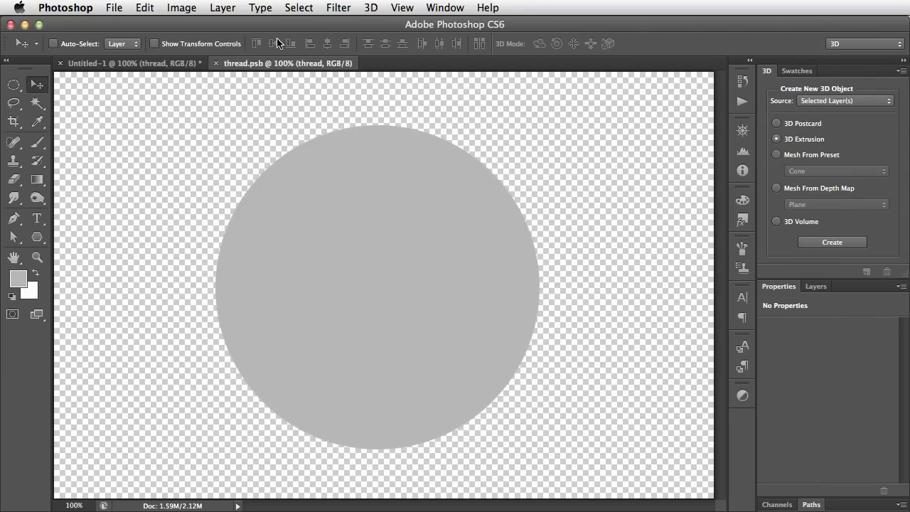
{"action": "left_click_drag", "start_coordinate": [299, 63], "coordinate": [301, 98]}
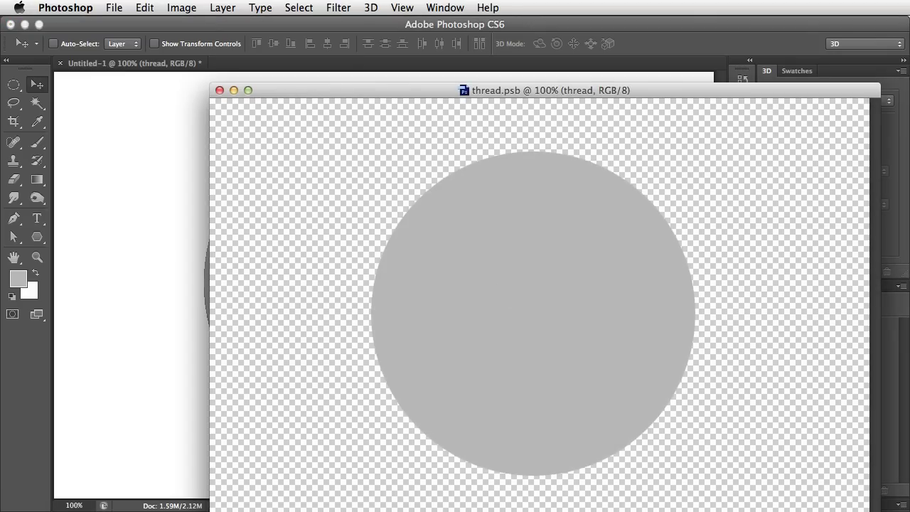
{"action": "left_click_drag", "start_coordinate": [881, 421], "coordinate": [722, 422]}
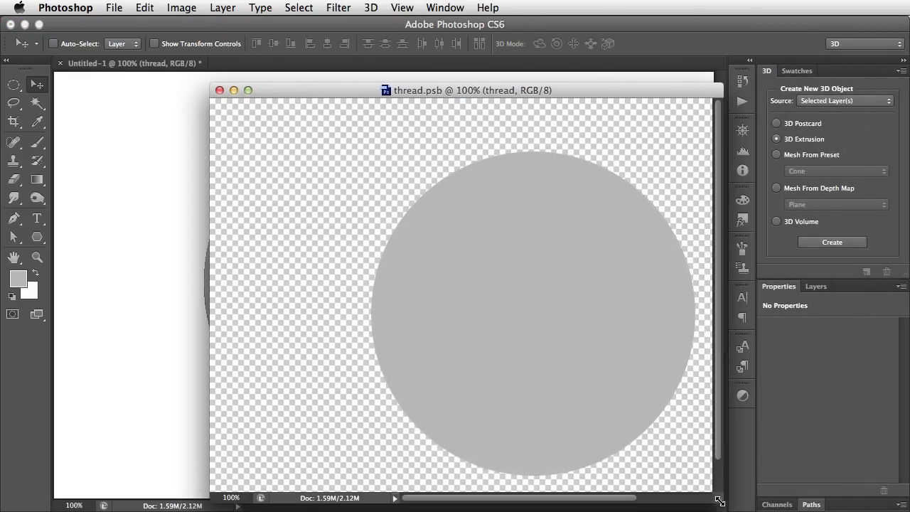
{"action": "left_click_drag", "start_coordinate": [598, 319], "coordinate": [492, 297]}
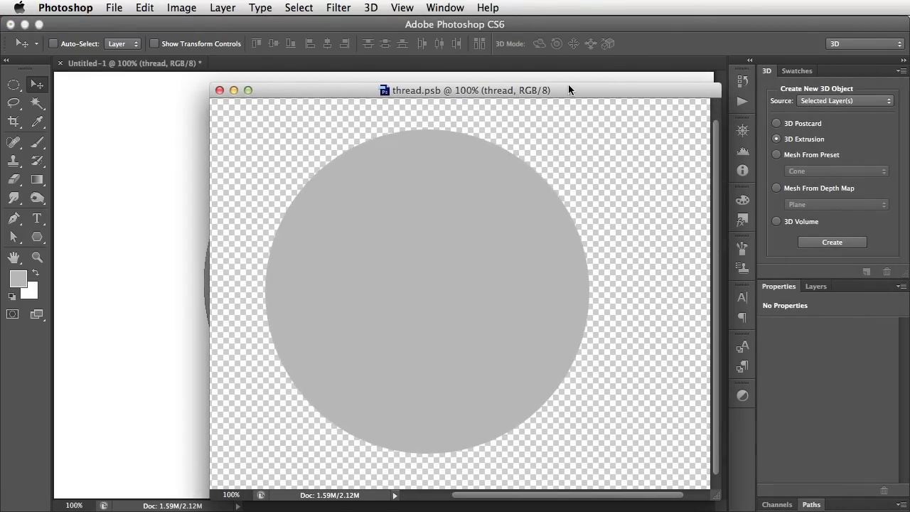
{"action": "left_click_drag", "start_coordinate": [569, 90], "coordinate": [411, 85]}
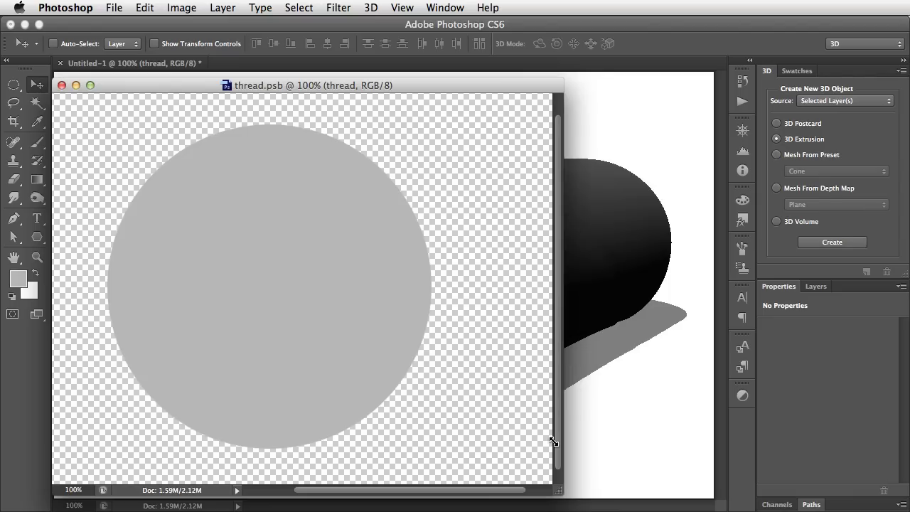
{"action": "left_click_drag", "start_coordinate": [554, 470], "coordinate": [487, 489]}
{"action": "mouse_move", "coordinate": [345, 79]}
{"action": "left_mouse_down"}
{"action": "mouse_move", "coordinate": [314, 74]}
{"action": "mouse_move", "coordinate": [361, 76]}
{"action": "left_mouse_up"}
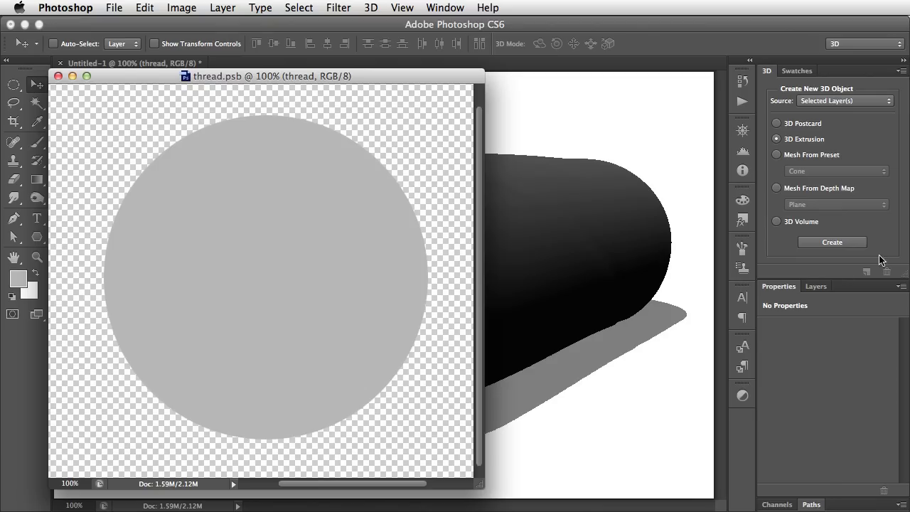
Add a new layer to thread.psb and fill a grey square at the circle's top-left corner
{"action": "left_click", "coordinate": [818, 286]}
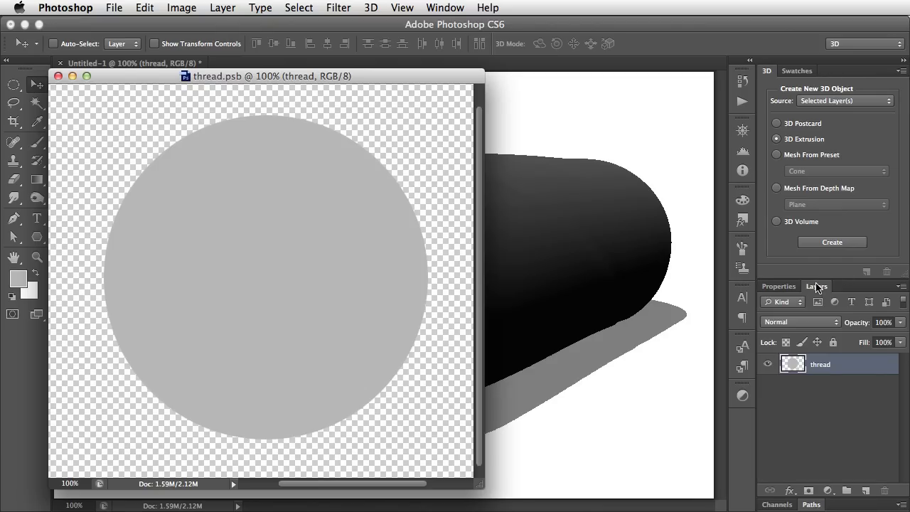
{"action": "left_click", "coordinate": [865, 491]}
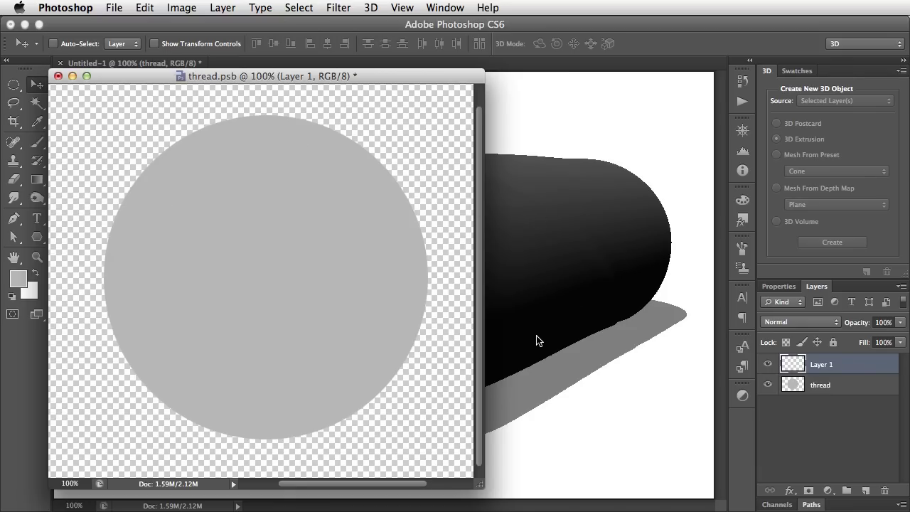
{"action": "left_click", "coordinate": [20, 85]}
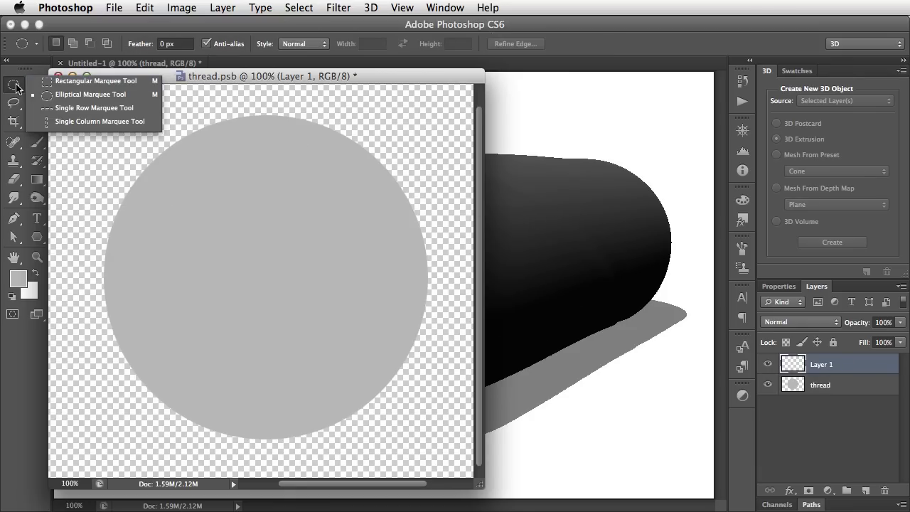
{"action": "left_click", "coordinate": [79, 81]}
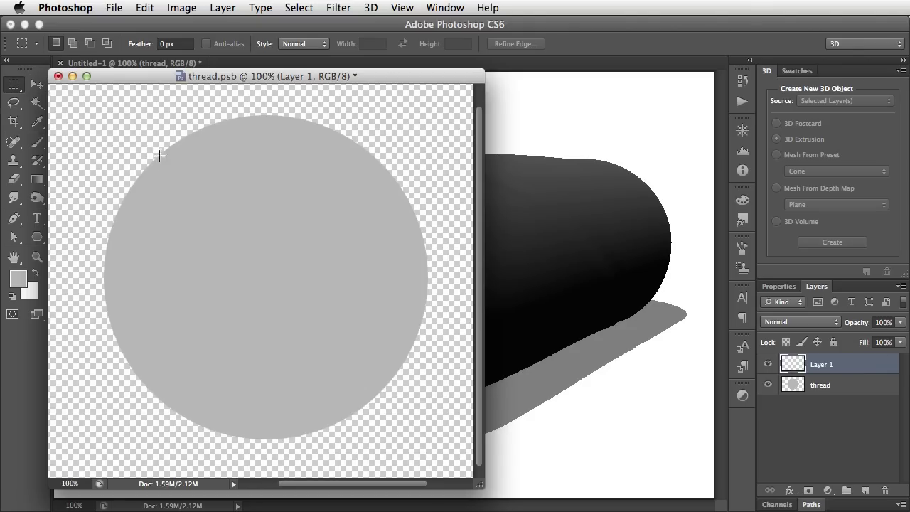
{"action": "left_click_drag", "start_coordinate": [120, 133], "coordinate": [187, 190]}
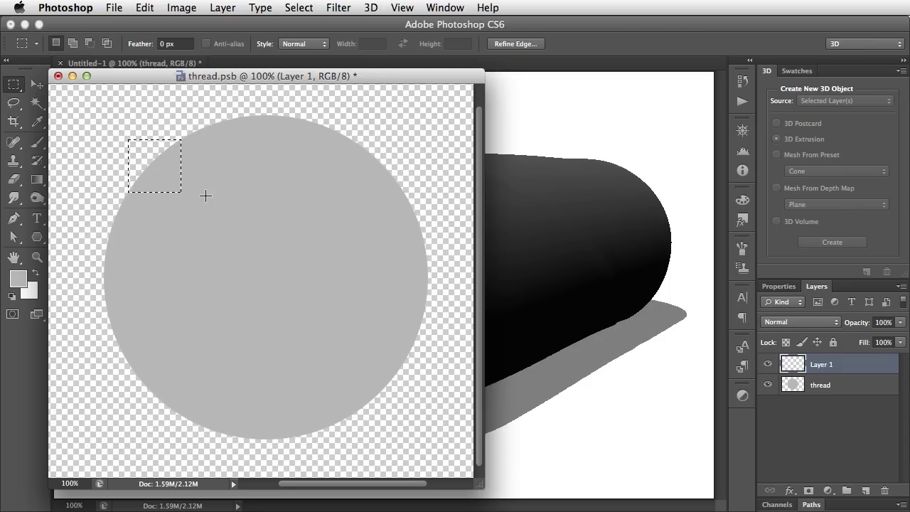
{"action": "key", "text": "alt+BackSpace"}
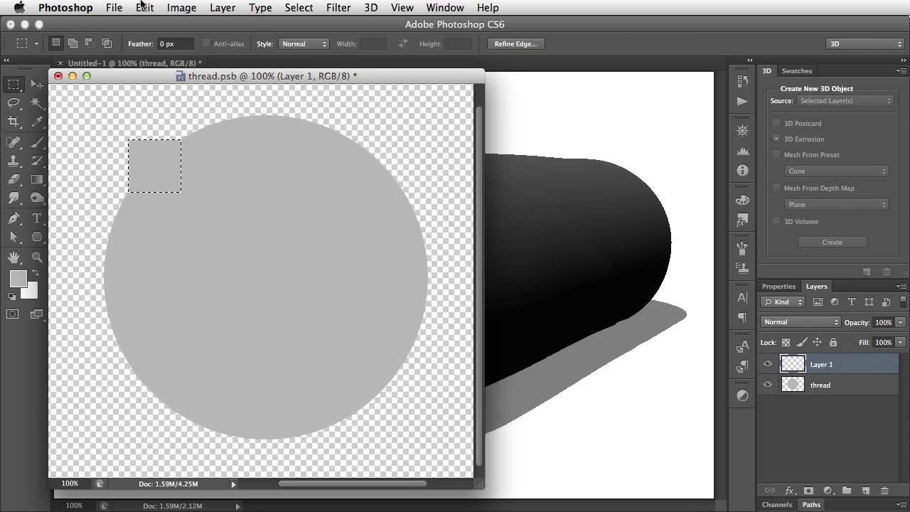
Fill grey squares at the remaining corners of the circle, then deselect
{"action": "left_click_drag", "start_coordinate": [159, 170], "coordinate": [155, 390]}
{"action": "key", "text": "alt+BackSpace"}
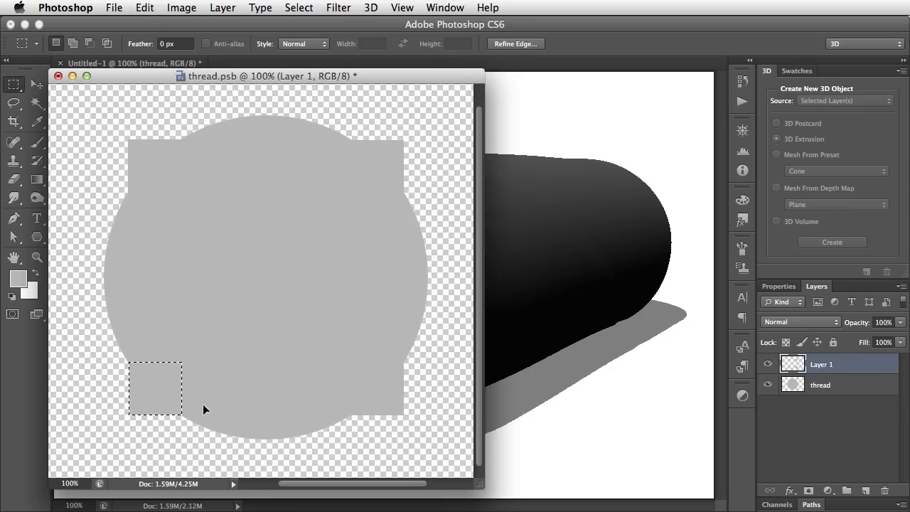
{"action": "key", "text": "alt+BackSpace"}
{"action": "key", "text": "ctrl+d"}
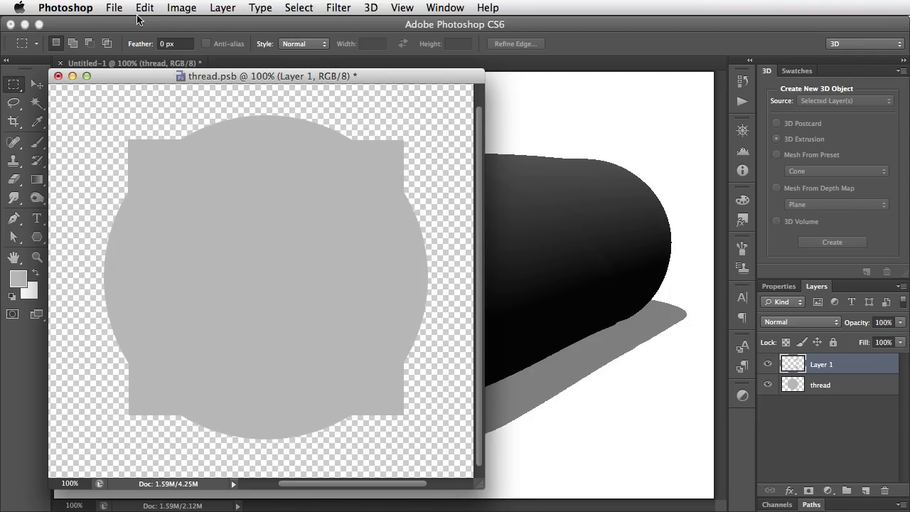
{"action": "left_click", "coordinate": [115, 8]}
{"action": "left_click", "coordinate": [168, 25]}
{"action": "left_click", "coordinate": [118, 7]}
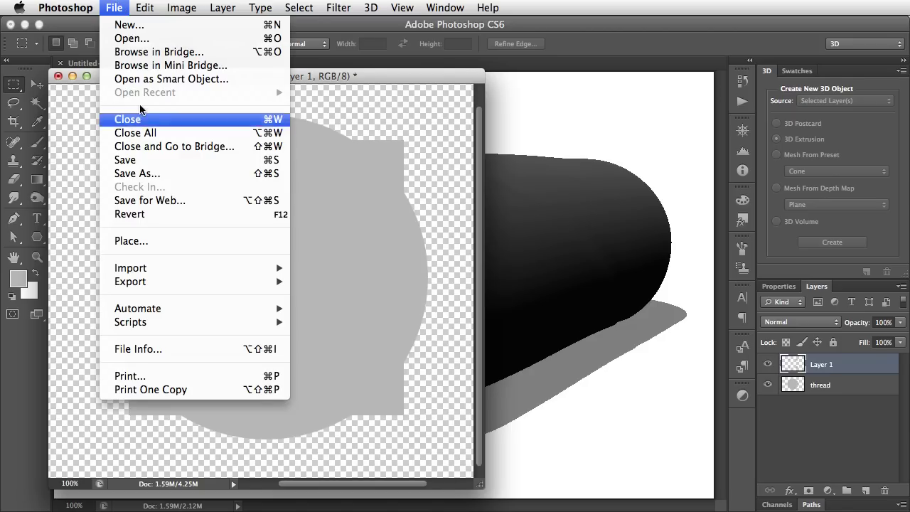
Merge the corner squares down into the thread layer with Cmd+E and save thread.psb
{"action": "left_click", "coordinate": [125, 160]}
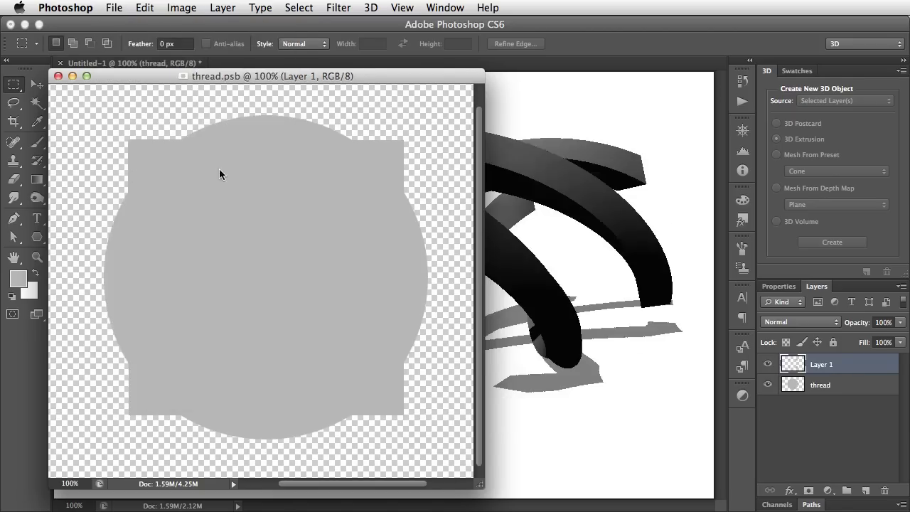
{"action": "left_click_drag", "start_coordinate": [380, 76], "coordinate": [335, 411]}
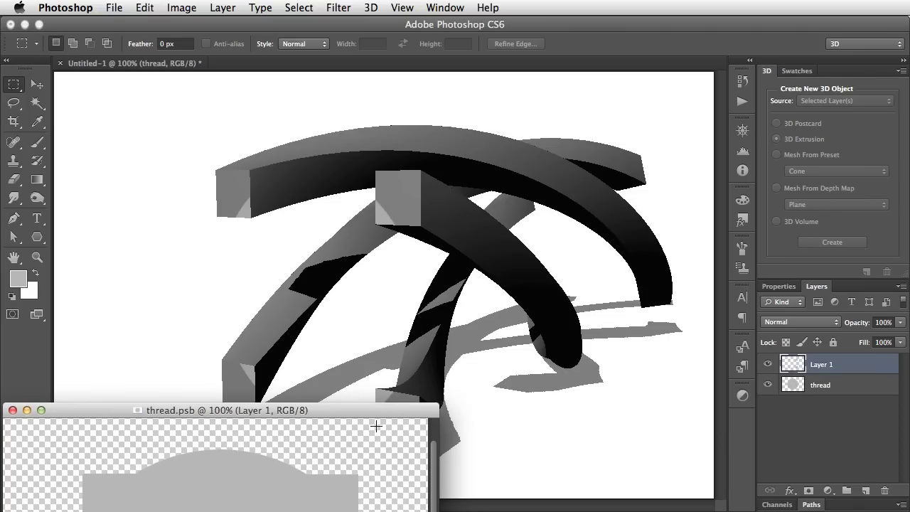
{"action": "left_click_drag", "start_coordinate": [373, 423], "coordinate": [391, 80]}
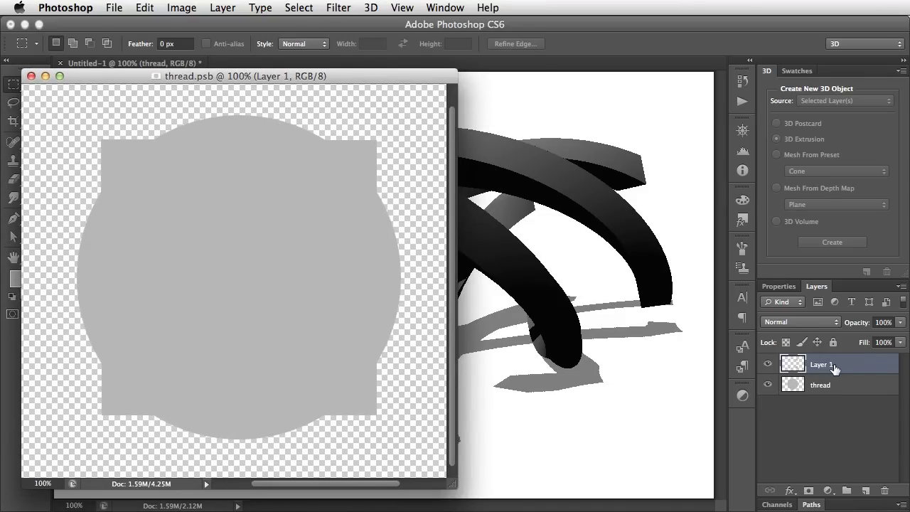
{"action": "left_click", "coordinate": [222, 7]}
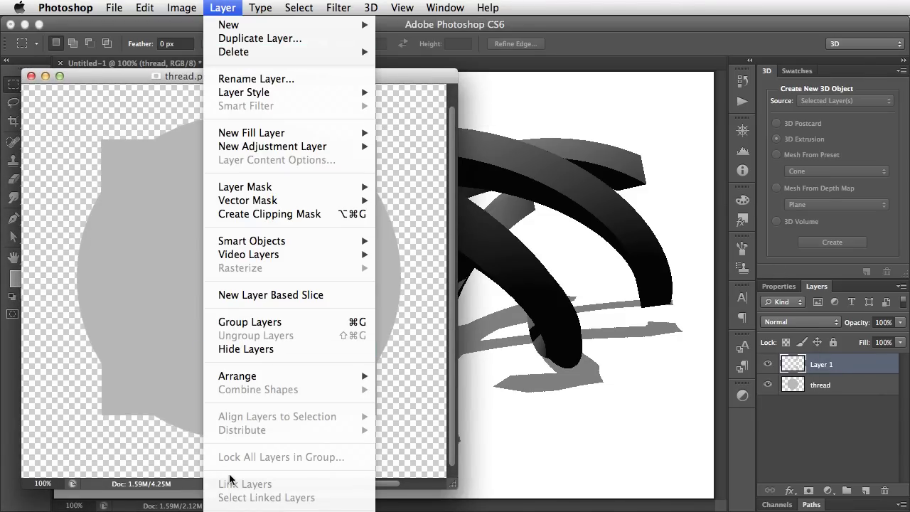
{"action": "key", "text": "super+e"}
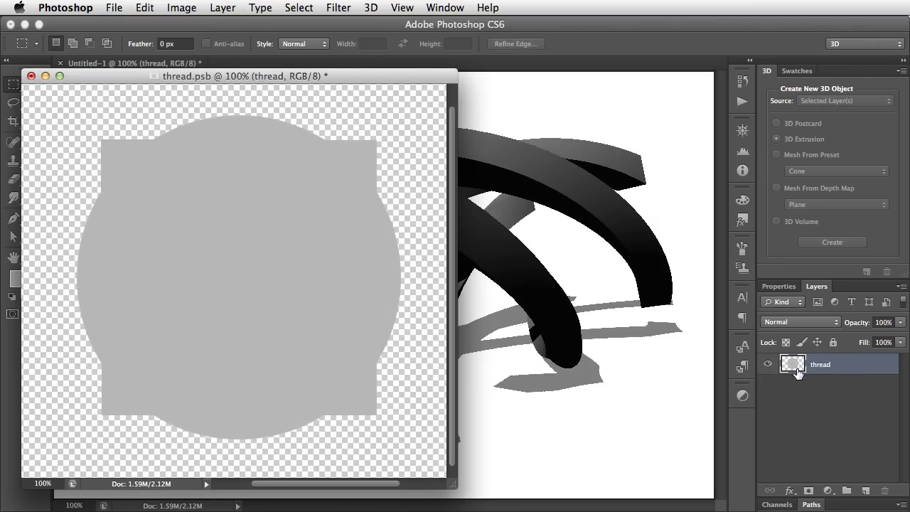
{"action": "left_click", "coordinate": [115, 7]}
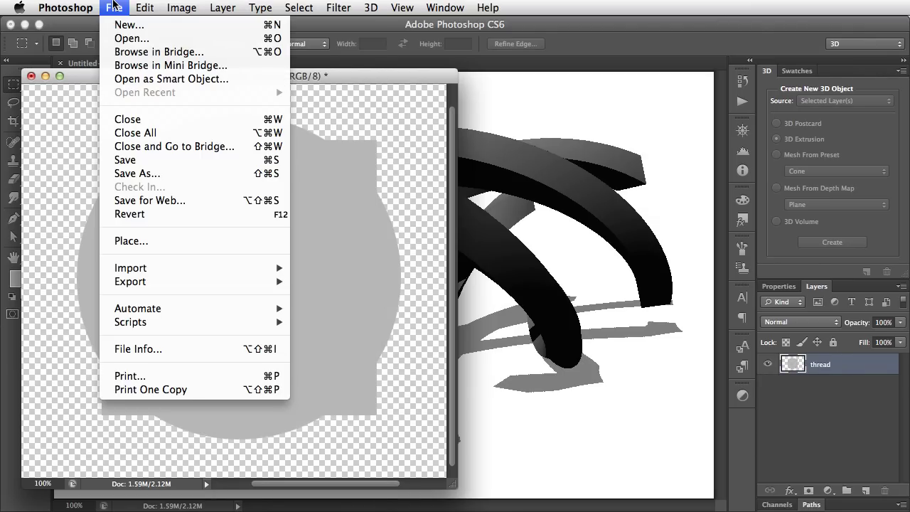
{"action": "left_click", "coordinate": [145, 161]}
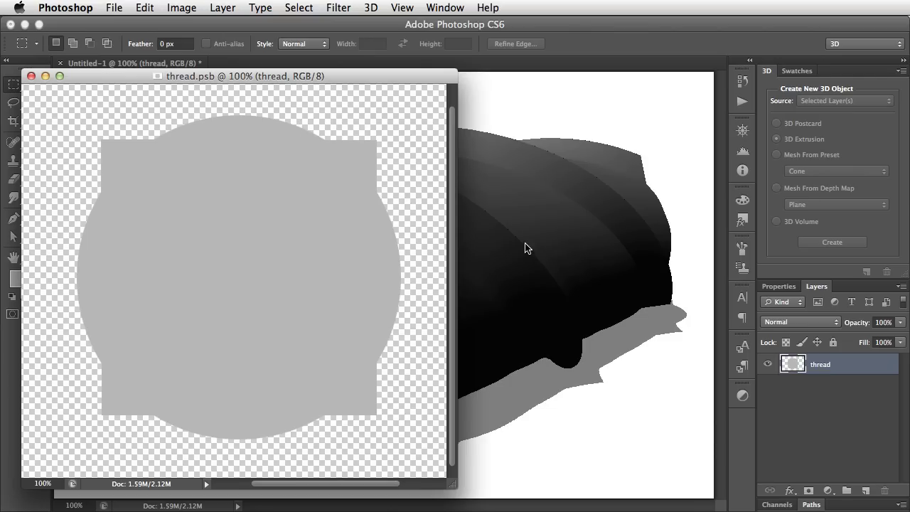
Close thread.psb and orbit the 3D camera for a closer view of the squared thread
{"action": "key", "text": "super+w"}
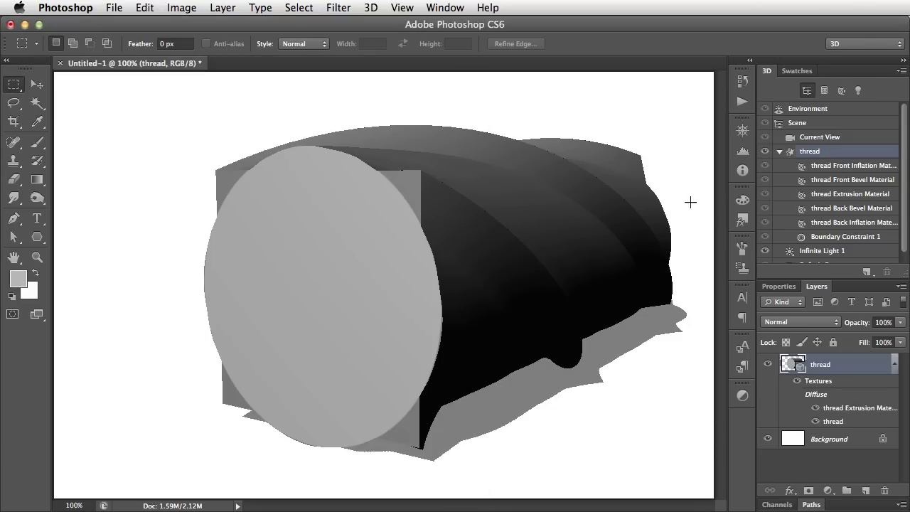
{"action": "left_click", "coordinate": [37, 85]}
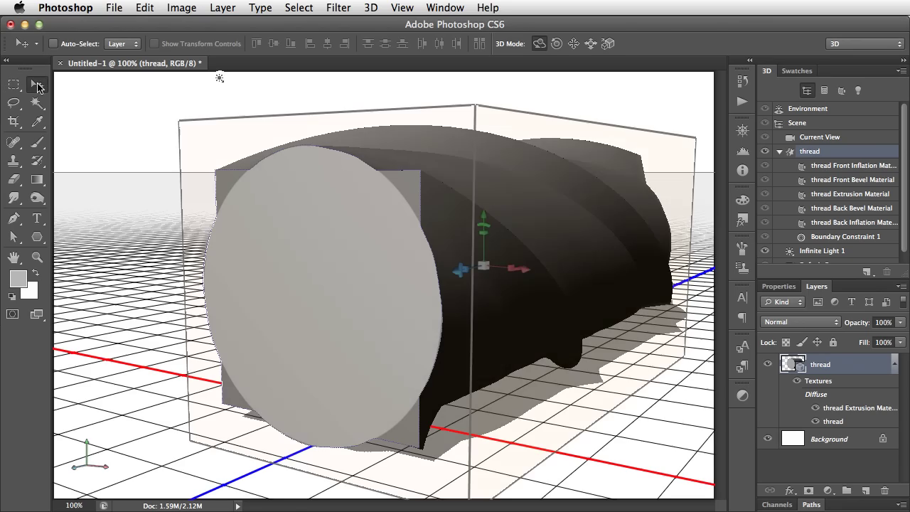
{"action": "left_click", "coordinate": [676, 100]}
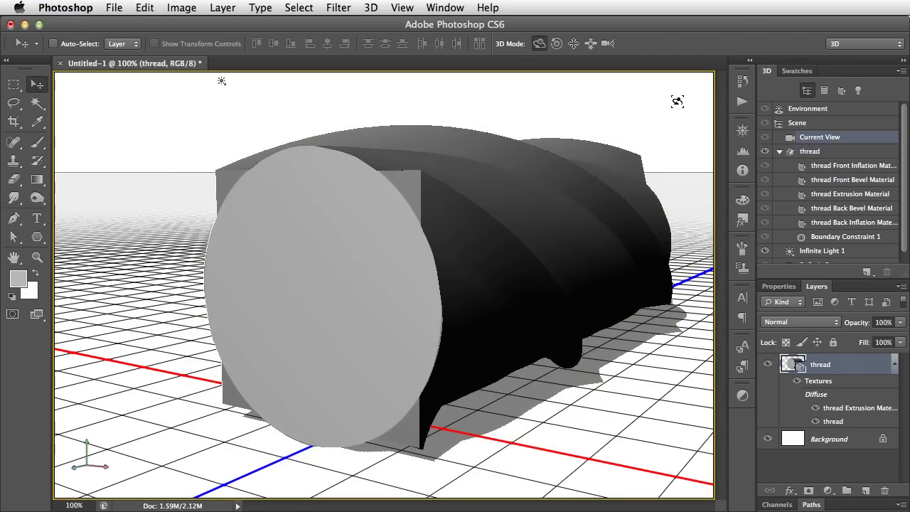
{"action": "mouse_move", "coordinate": [675, 100]}
{"action": "left_mouse_down"}
{"action": "mouse_move", "coordinate": [671, 116]}
{"action": "mouse_move", "coordinate": [631, 127]}
{"action": "mouse_move", "coordinate": [514, 138]}
{"action": "mouse_move", "coordinate": [701, 205]}
{"action": "mouse_move", "coordinate": [709, 108]}
{"action": "mouse_move", "coordinate": [666, 109]}
{"action": "mouse_move", "coordinate": [643, 90]}
{"action": "mouse_move", "coordinate": [674, 117]}
{"action": "left_mouse_up"}
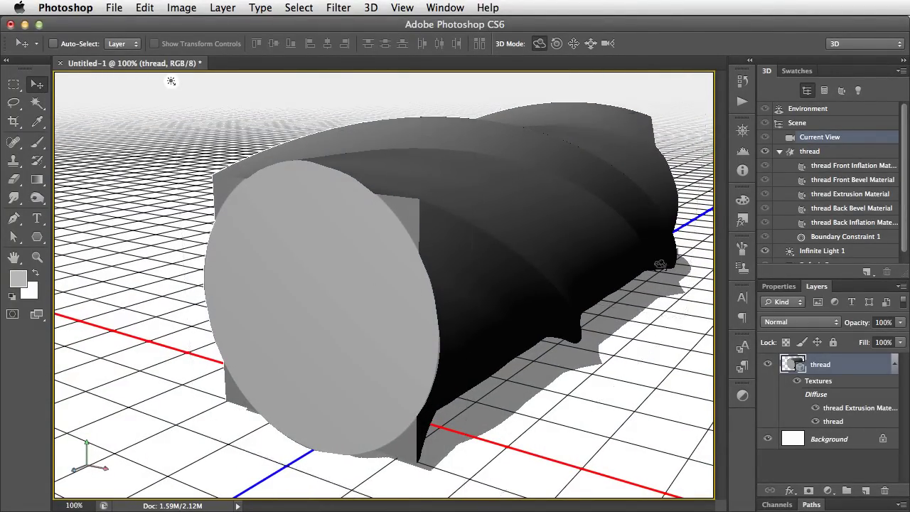
Raise the thread mesh's twist with the cap widget, then rotate it about its Y axis
{"action": "left_click", "coordinate": [380, 315]}
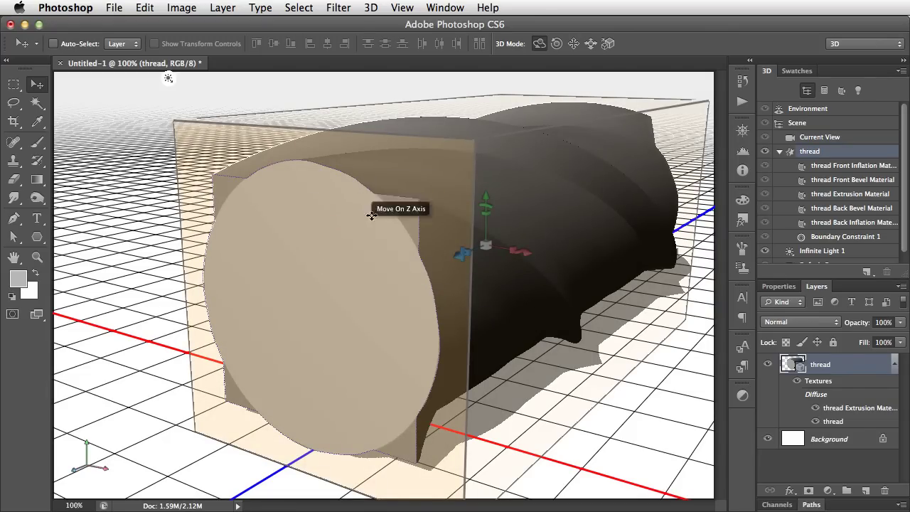
{"action": "left_click", "coordinate": [334, 299]}
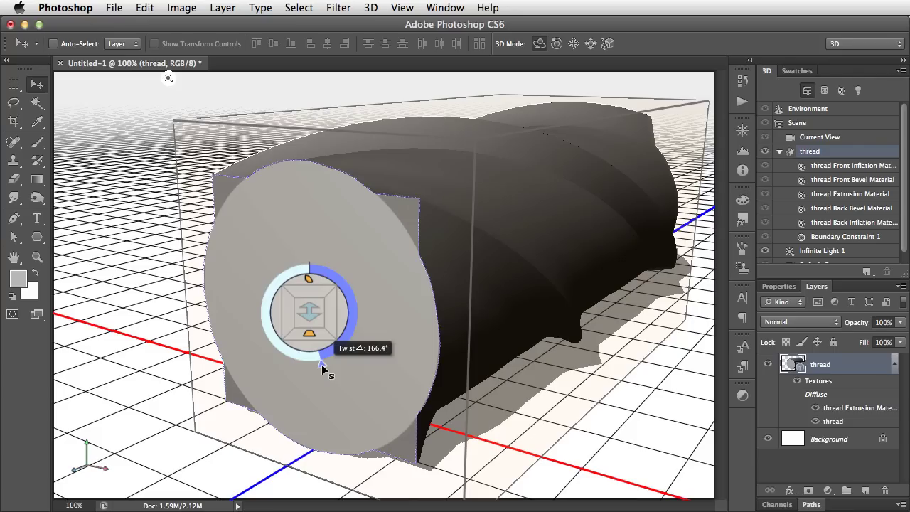
{"action": "left_click_drag", "start_coordinate": [321, 364], "coordinate": [246, 276]}
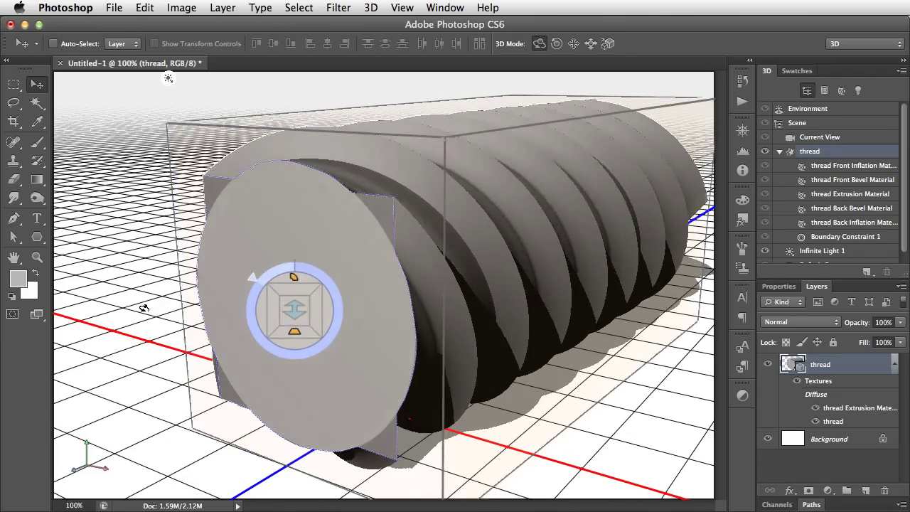
{"action": "left_click_drag", "start_coordinate": [141, 307], "coordinate": [63, 303]}
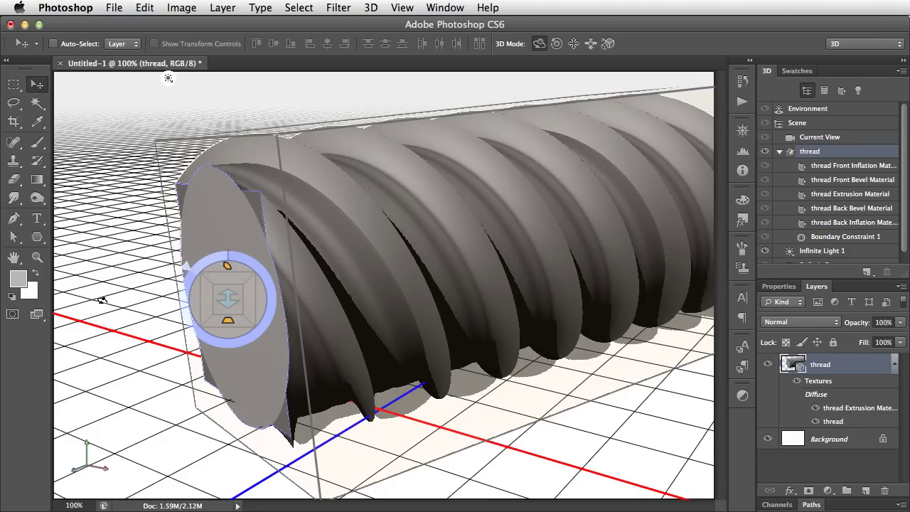
Bring thread.psb forward and step backward to undo the merge, restoring Layer 1
{"action": "left_click", "coordinate": [414, 295]}
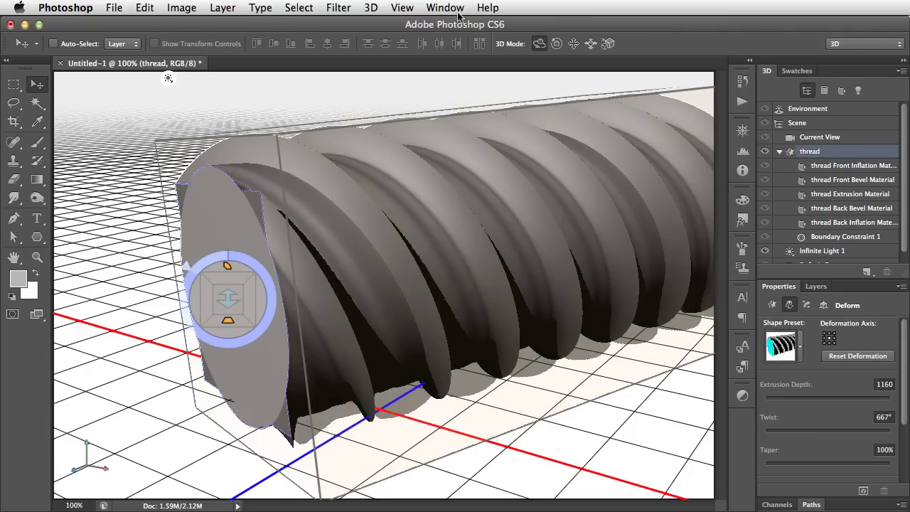
{"action": "left_click", "coordinate": [446, 7]}
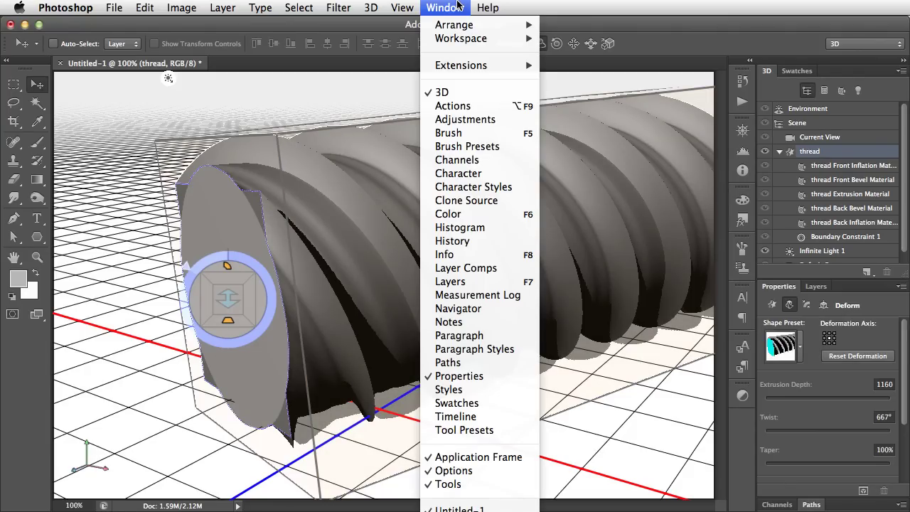
{"action": "left_click", "coordinate": [450, 452]}
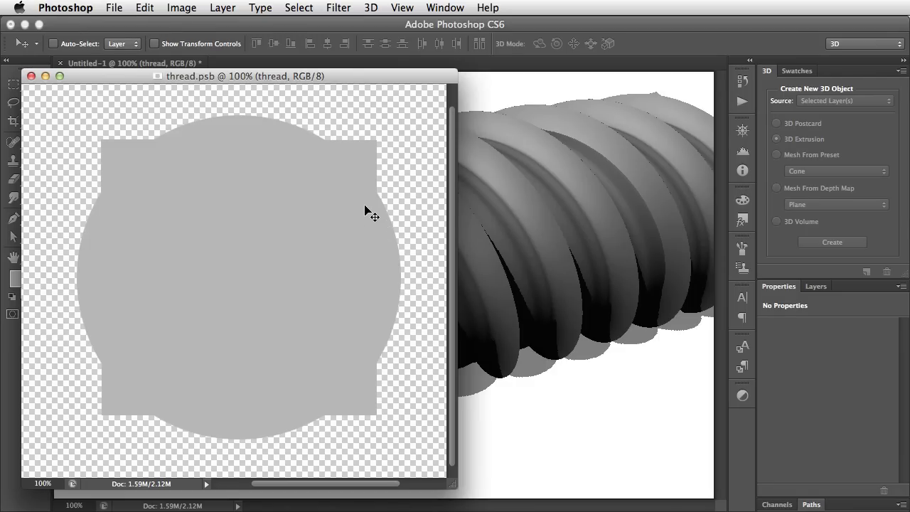
{"action": "left_click_drag", "start_coordinate": [388, 72], "coordinate": [406, 81]}
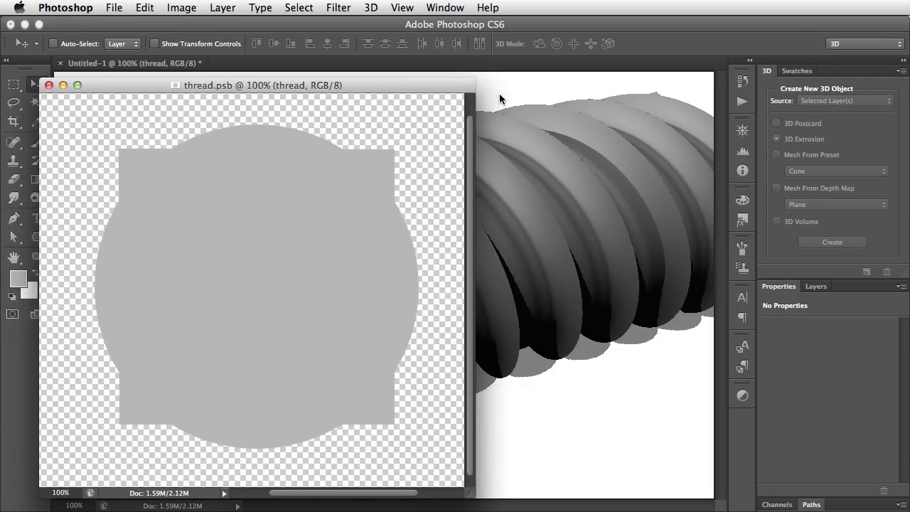
{"action": "left_click", "coordinate": [815, 290]}
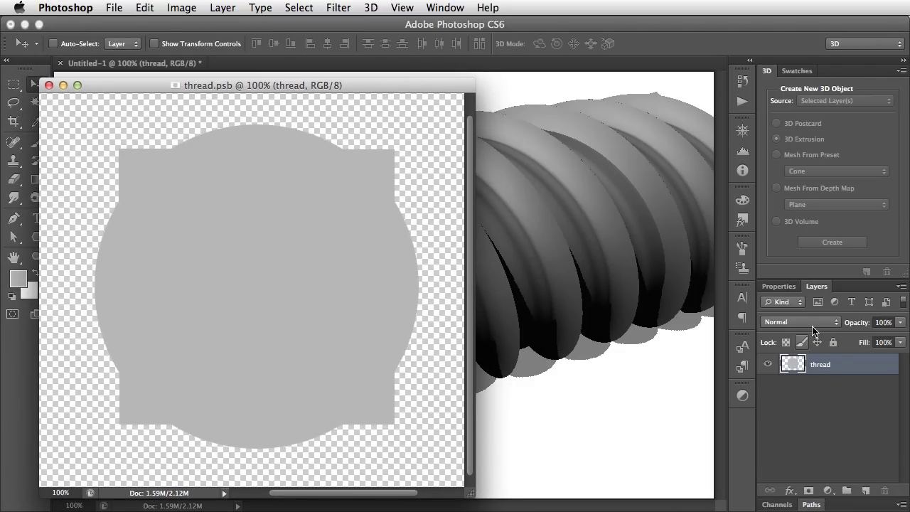
{"action": "left_click", "coordinate": [152, 10]}
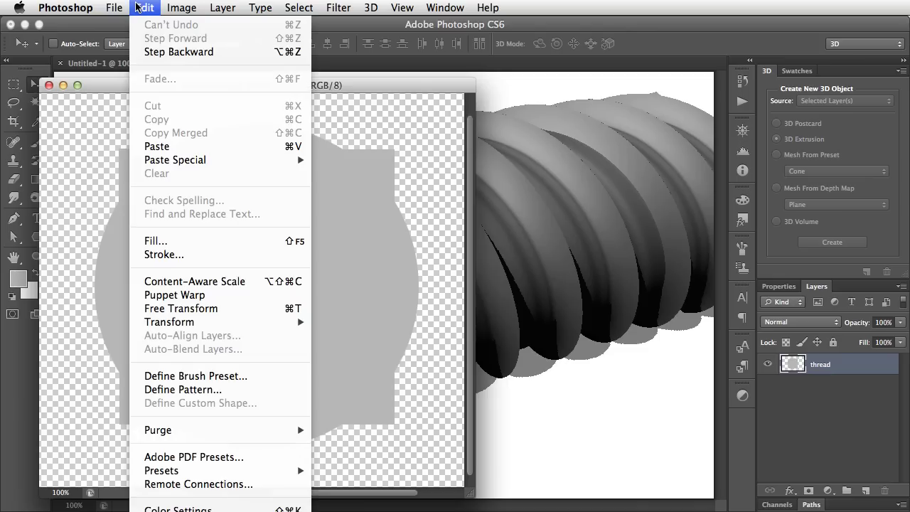
{"action": "left_click", "coordinate": [154, 53]}
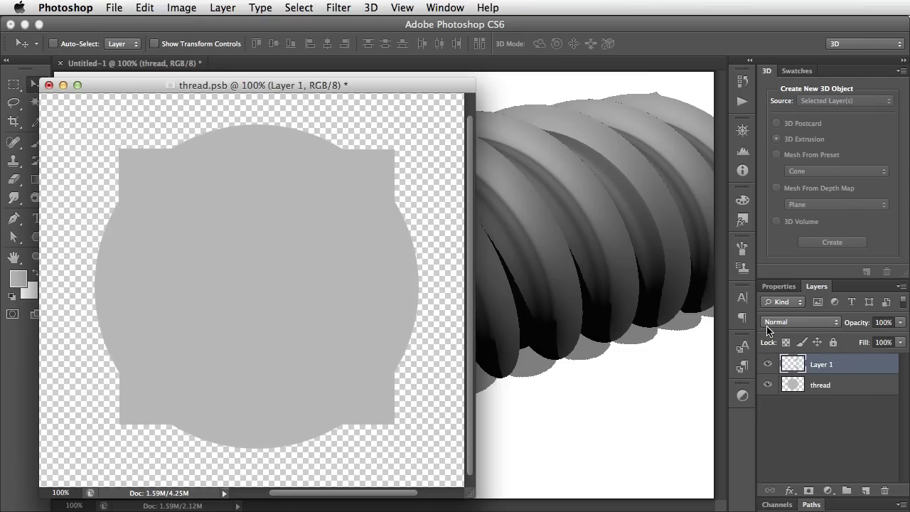
Replace Layer 1 and its square corners with a new empty layer
{"action": "left_click", "coordinate": [768, 364]}
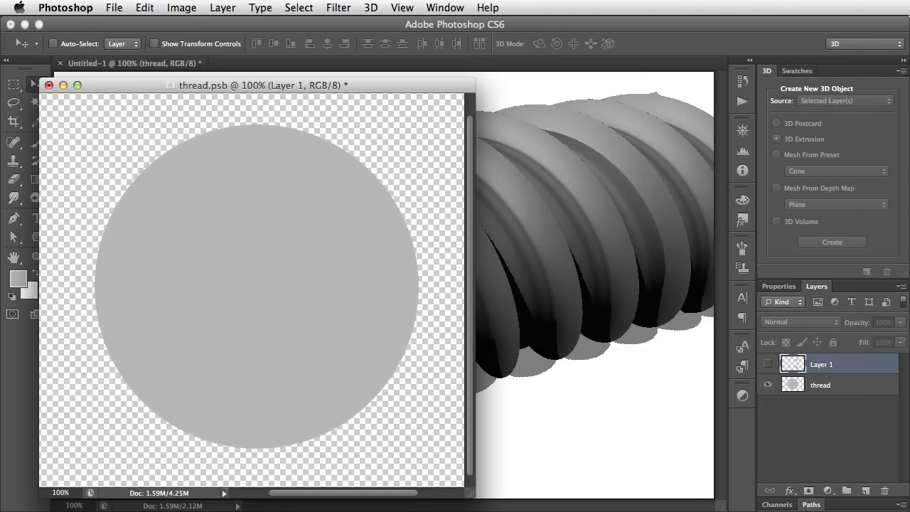
{"action": "left_click", "coordinate": [768, 365]}
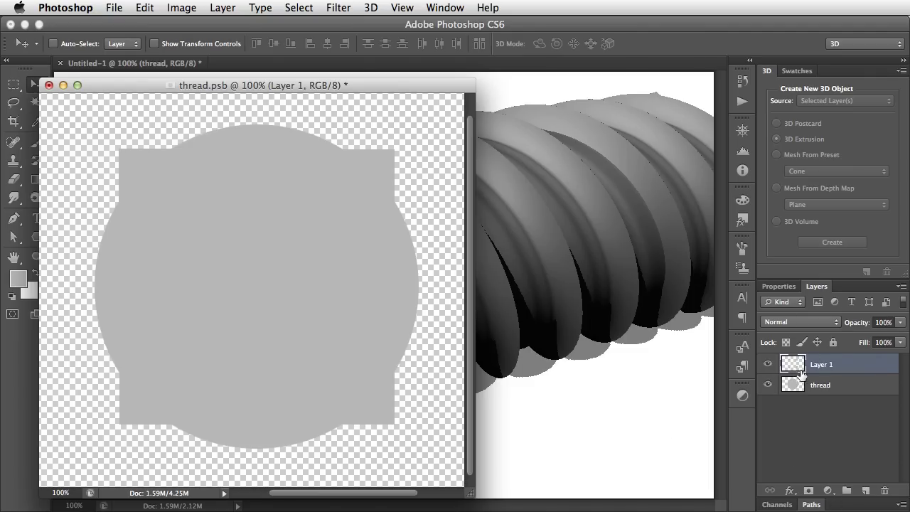
{"action": "key", "text": "Delete"}
{"action": "left_click", "coordinate": [866, 491]}
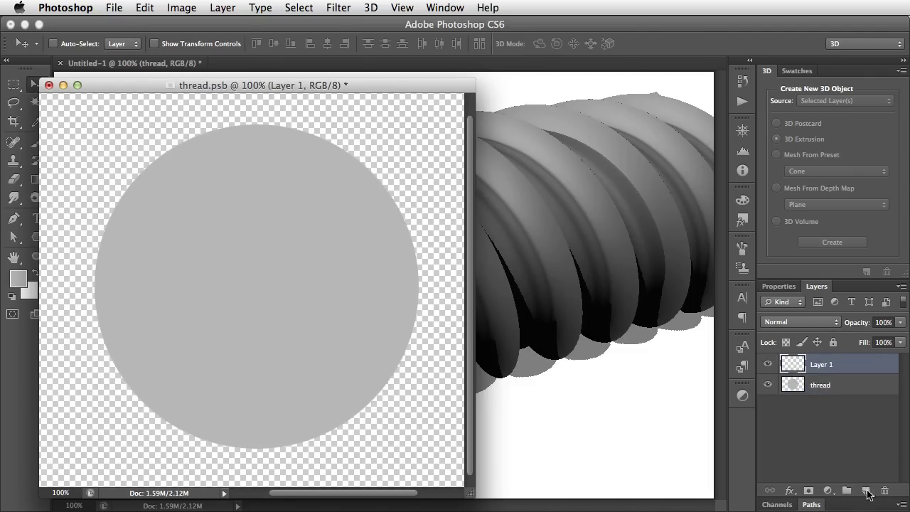
Fill round grey lobes at the profile's corners using elliptical selections, then deselect
{"action": "left_click", "coordinate": [14, 86]}
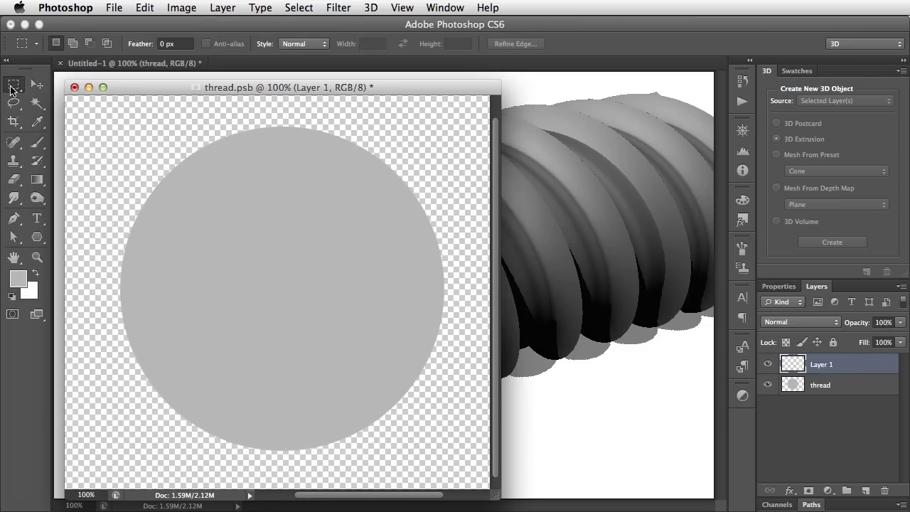
{"action": "left_click", "coordinate": [15, 86]}
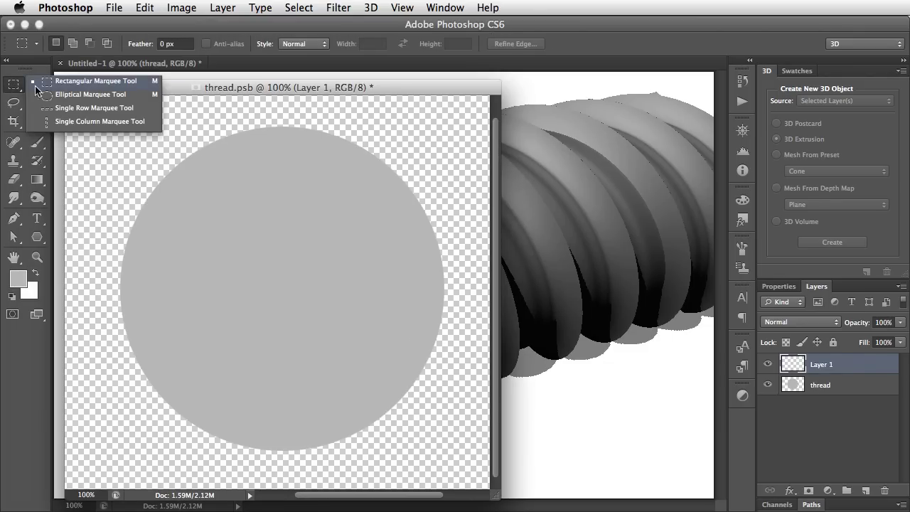
{"action": "left_click", "coordinate": [86, 95]}
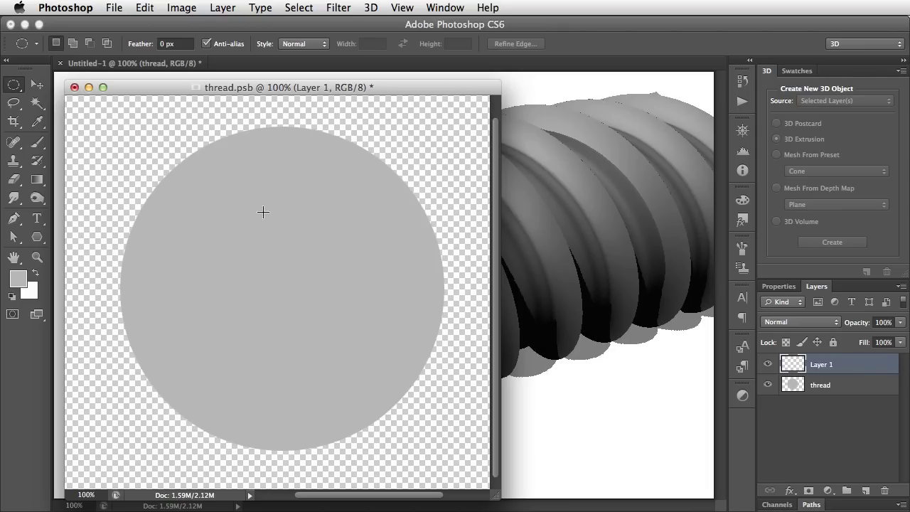
{"action": "left_click_drag", "start_coordinate": [167, 170], "coordinate": [239, 225]}
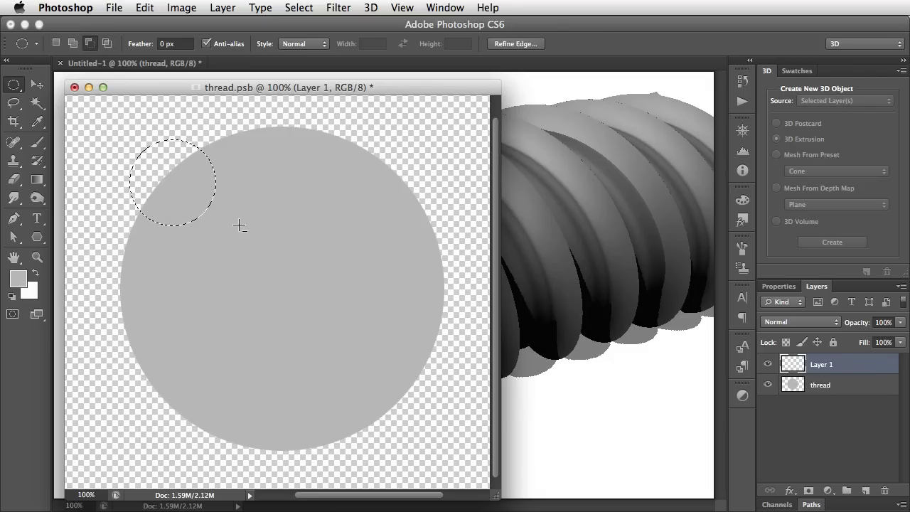
{"action": "key", "text": "alt+BackSpace"}
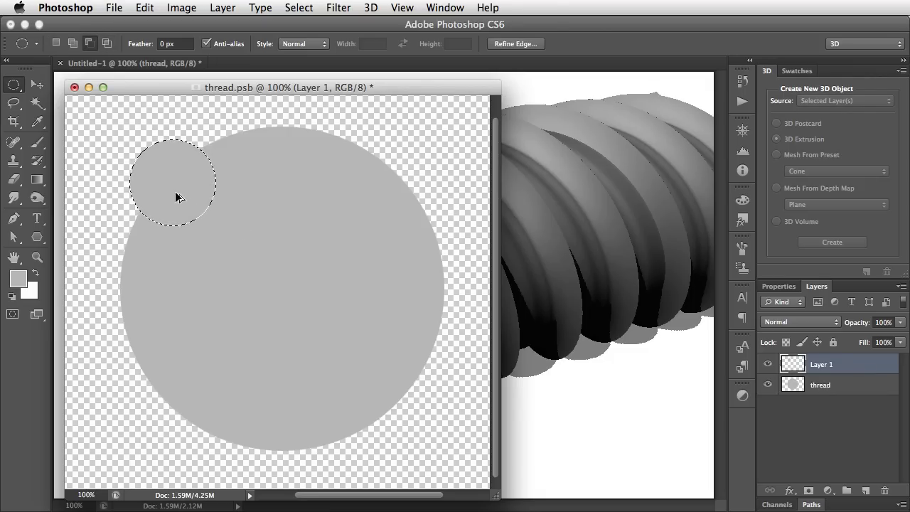
{"action": "left_click_drag", "start_coordinate": [175, 197], "coordinate": [178, 401]}
{"action": "key", "text": "alt+BackSpace"}
{"action": "key", "text": "alt+BackSpace"}
{"action": "key", "text": "alt+BackSpace"}
{"action": "key", "text": "ctrl+d"}
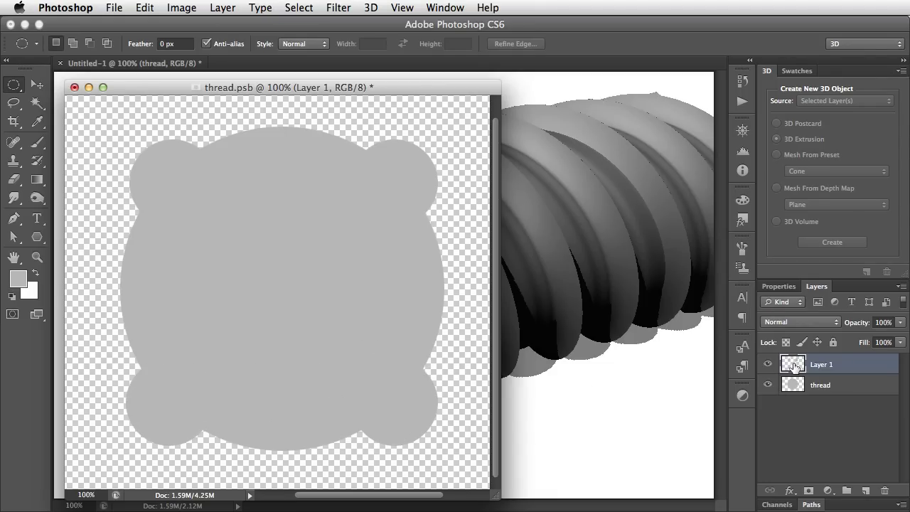
Merge the lobes into the thread layer and save thread.psb
{"action": "key", "text": "ctrl+e"}
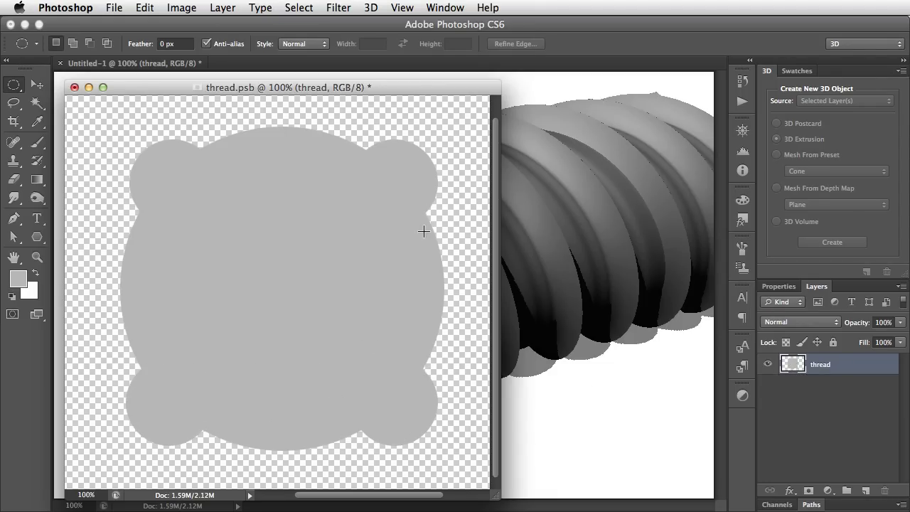
{"action": "left_click", "coordinate": [117, 6]}
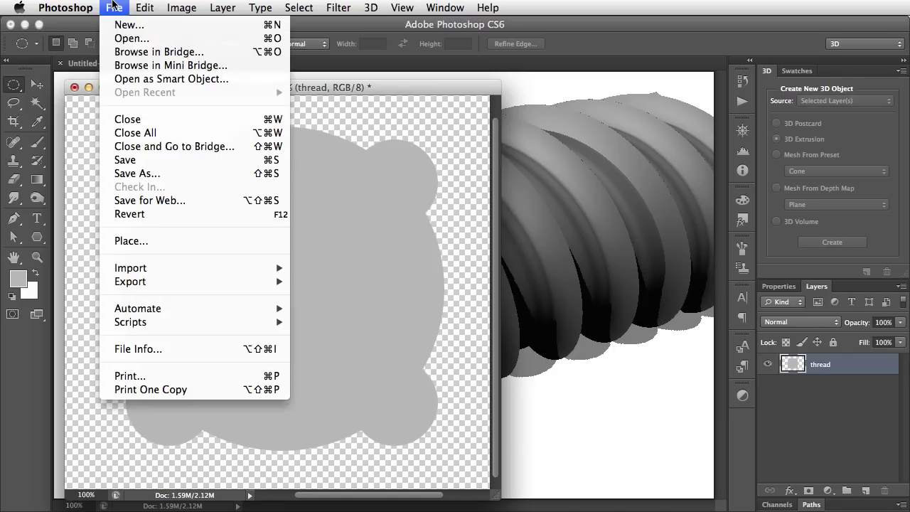
{"action": "left_click", "coordinate": [143, 162]}
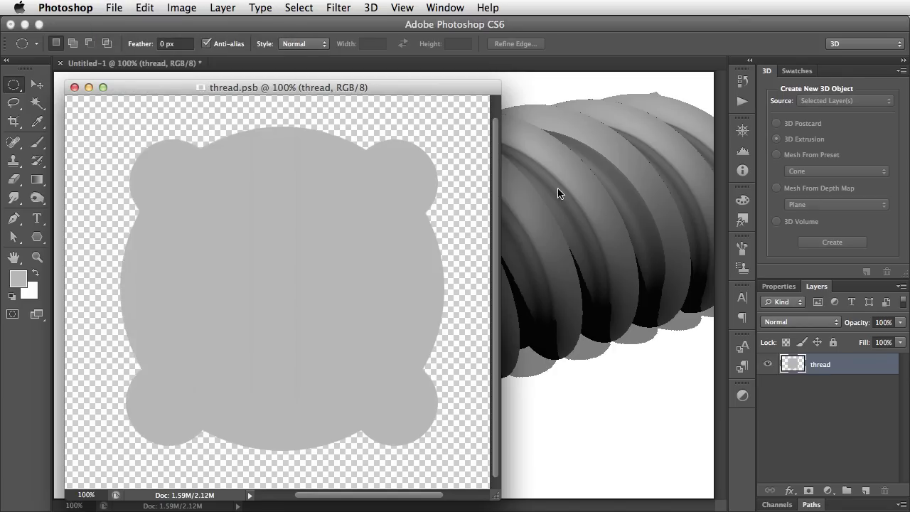
Lengthen the thread's extrusion to about 1370 and increase its twist to roughly 818°
{"action": "left_click", "coordinate": [581, 338]}
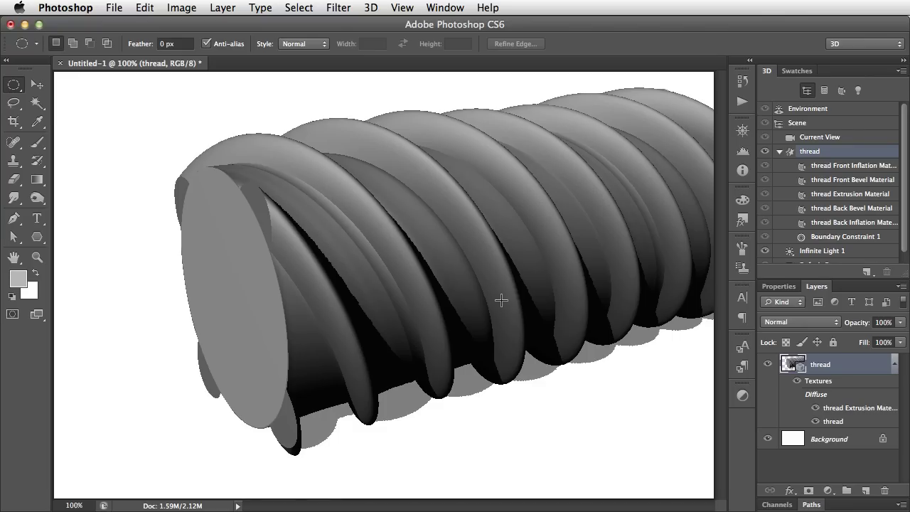
{"action": "key", "text": "v"}
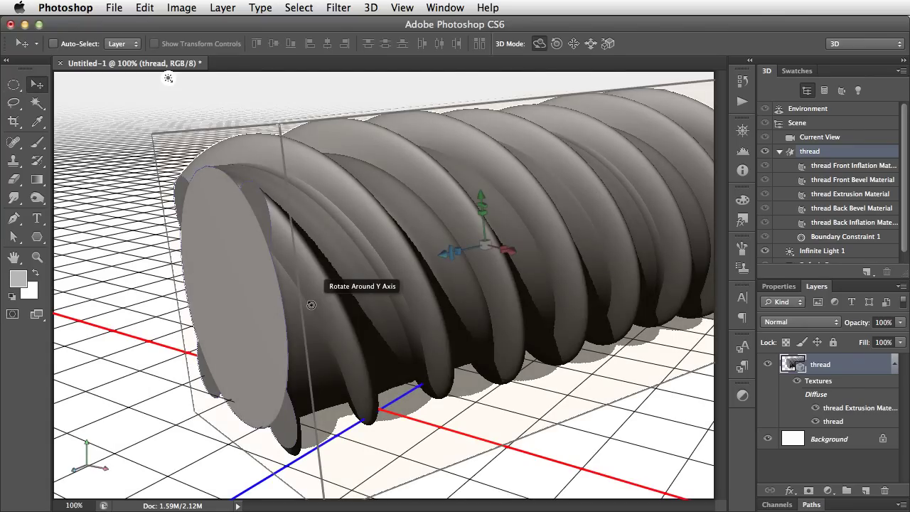
{"action": "left_click_drag", "start_coordinate": [298, 301], "coordinate": [181, 329]}
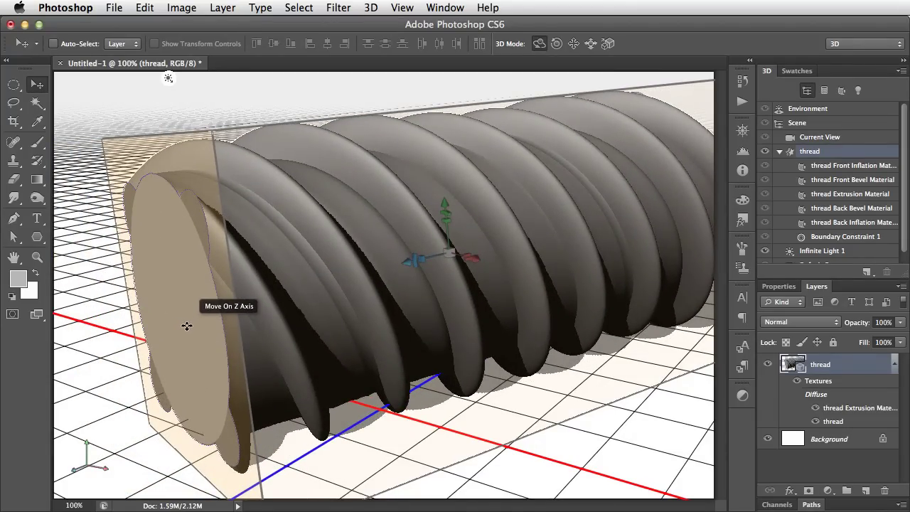
{"action": "left_click", "coordinate": [181, 329]}
{"action": "left_click_drag", "start_coordinate": [180, 330], "coordinate": [197, 250]}
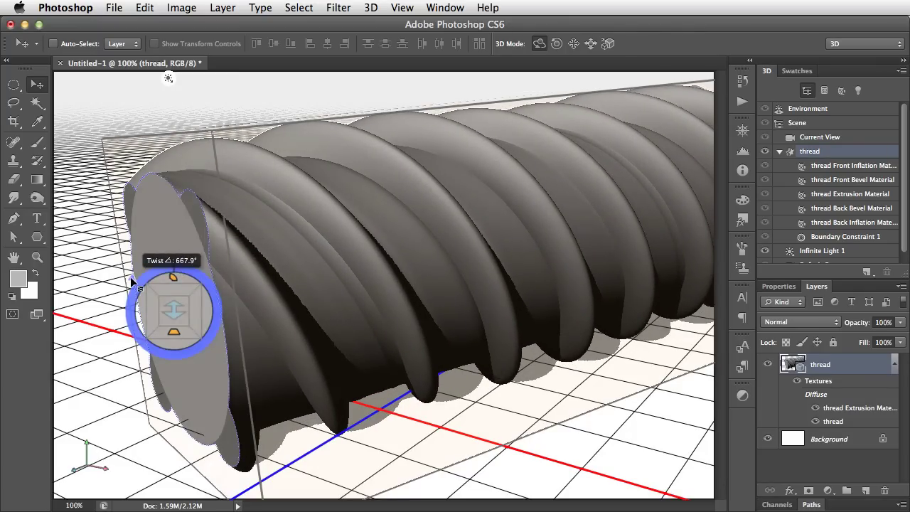
{"action": "left_click_drag", "start_coordinate": [132, 281], "coordinate": [270, 324]}
{"action": "left_click", "coordinate": [243, 347]}
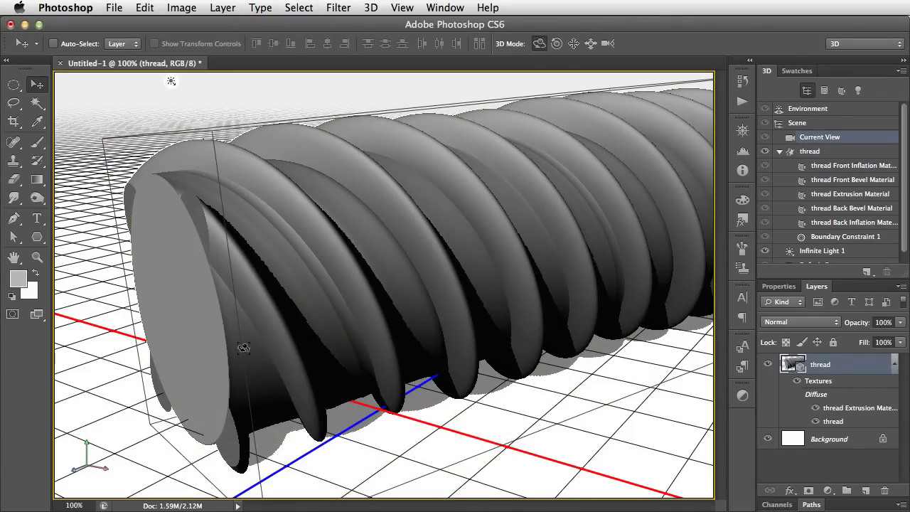
{"action": "key", "text": "u"}
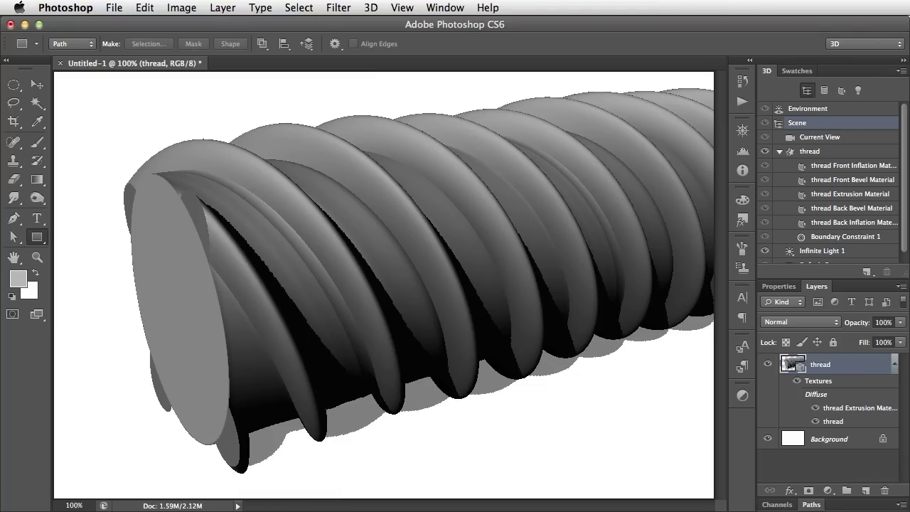
Hide the thread layer and add a new layer named 'cap'
{"action": "left_click", "coordinate": [768, 365]}
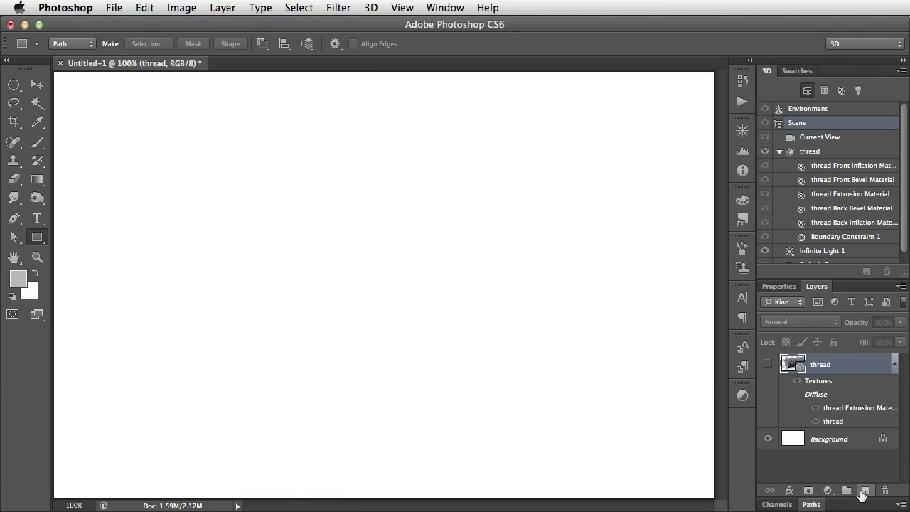
{"action": "left_click", "coordinate": [865, 490], "text": "alt"}
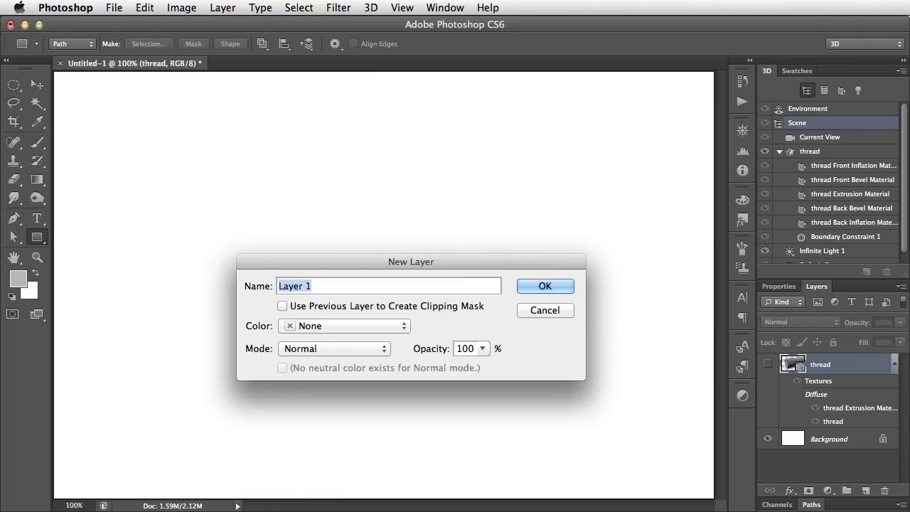
{"action": "type", "text": "cap"}
{"action": "key", "text": "Return"}
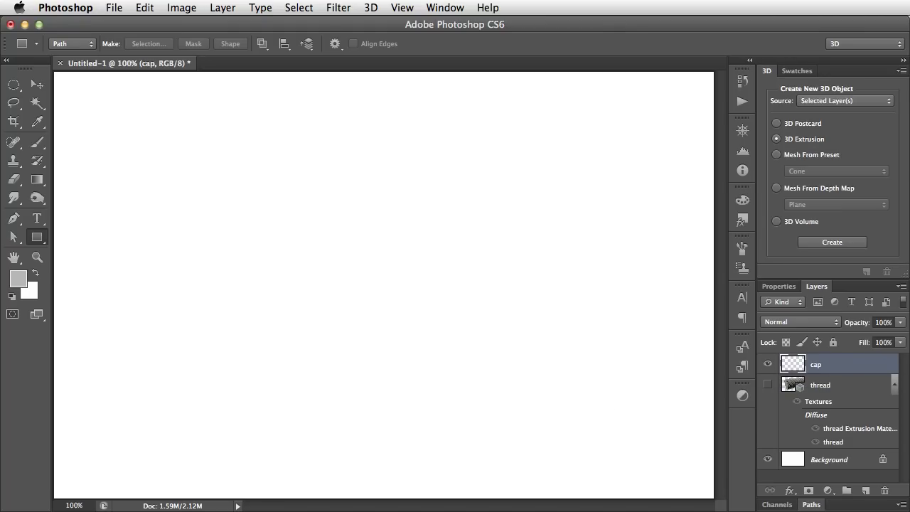
Draw a large six-sided hexagon path with the Polygon tool in Path mode
{"action": "left_click", "coordinate": [38, 238]}
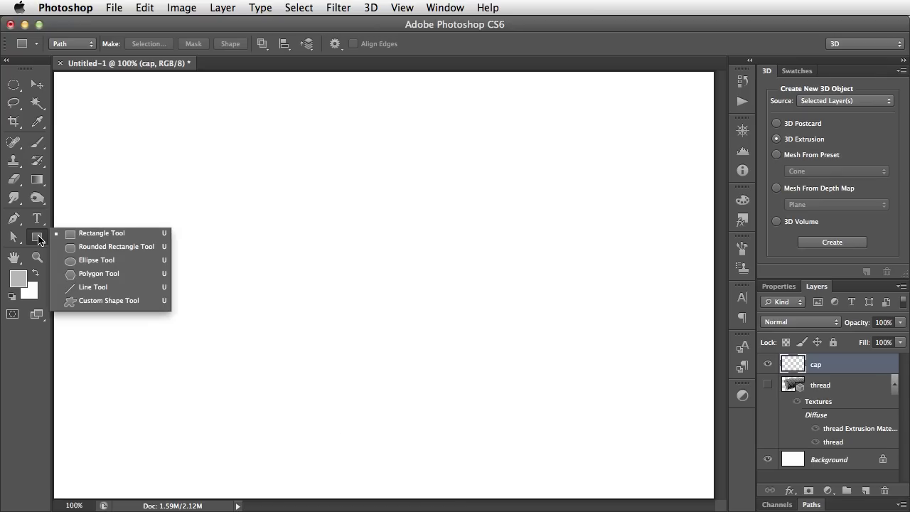
{"action": "left_click", "coordinate": [88, 274]}
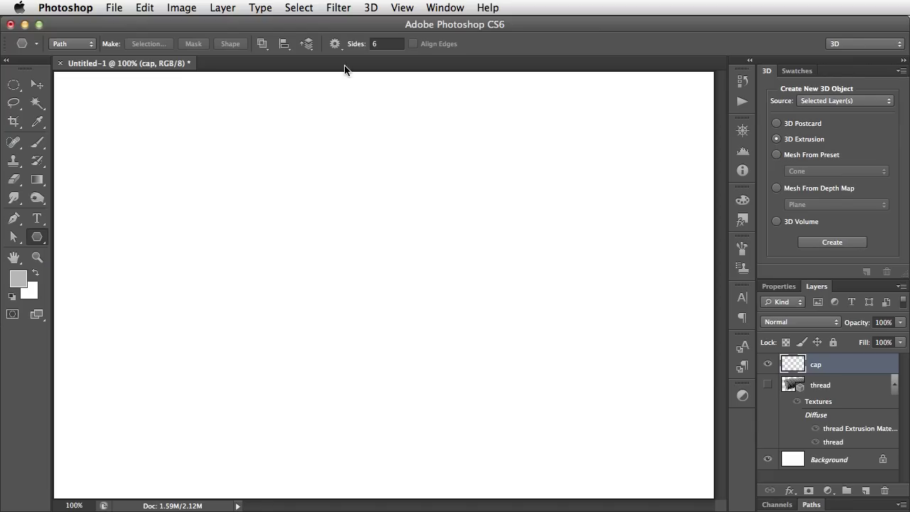
{"action": "left_click", "coordinate": [381, 43]}
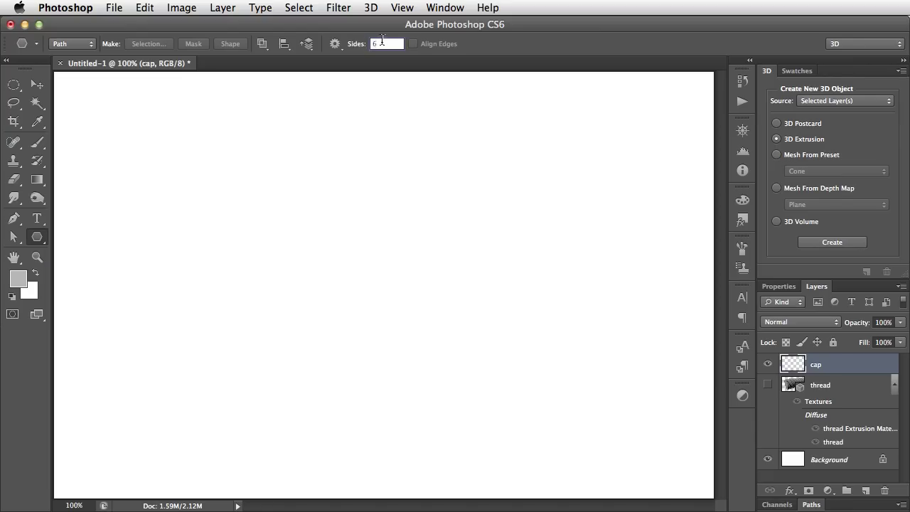
{"action": "left_click", "coordinate": [335, 44]}
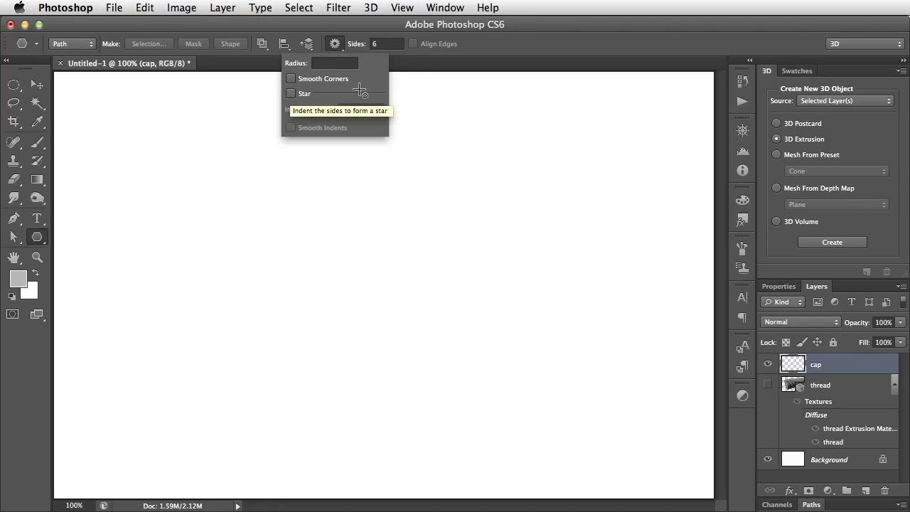
{"action": "left_click_drag", "start_coordinate": [240, 155], "coordinate": [200, 348]}
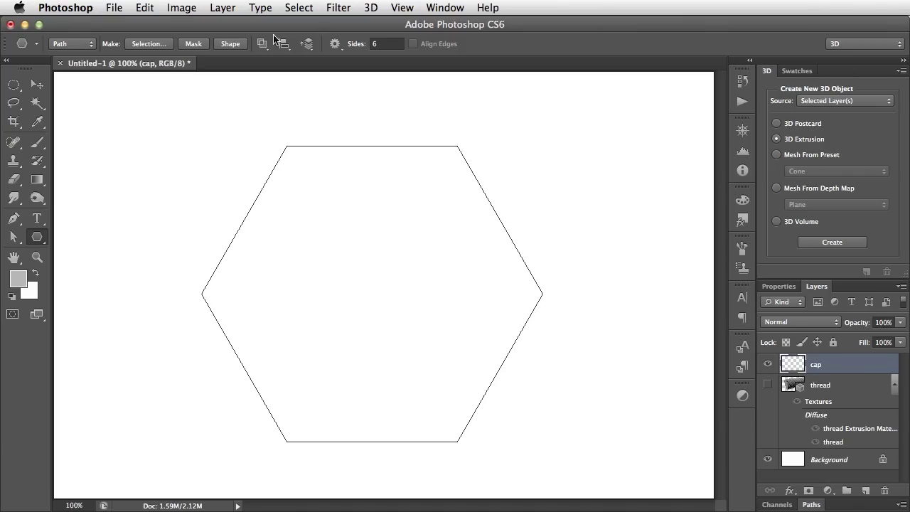
{"action": "left_click", "coordinate": [74, 50]}
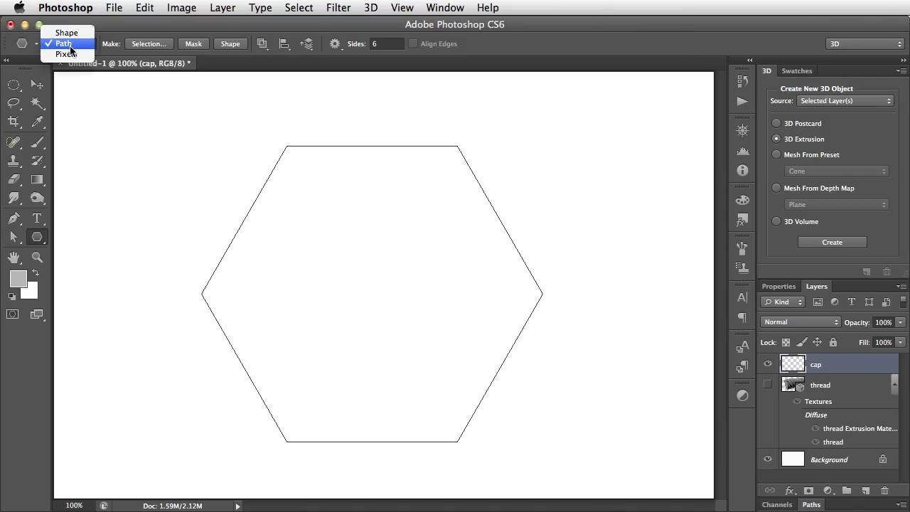
{"action": "left_click", "coordinate": [127, 65]}
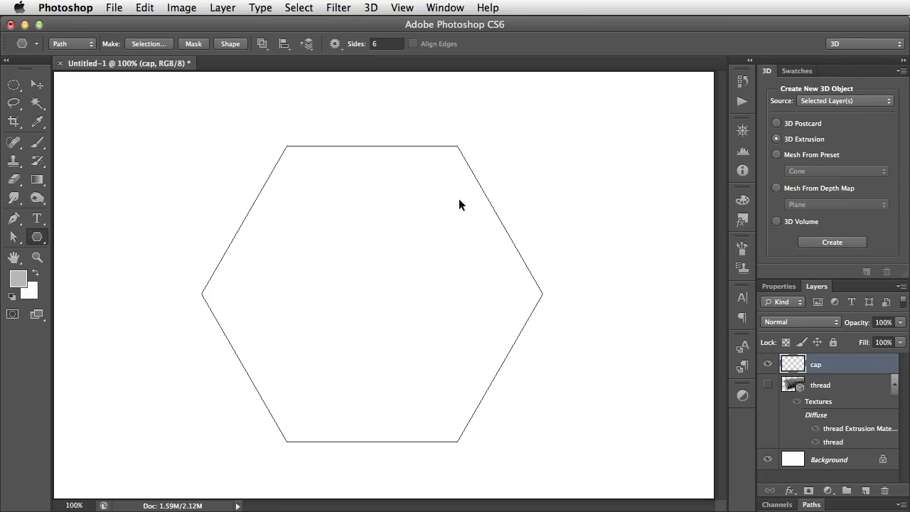
Load the hexagon as a selection and refine it to 7.6 px feather, 95% contrast
{"action": "key", "text": "super+Return"}
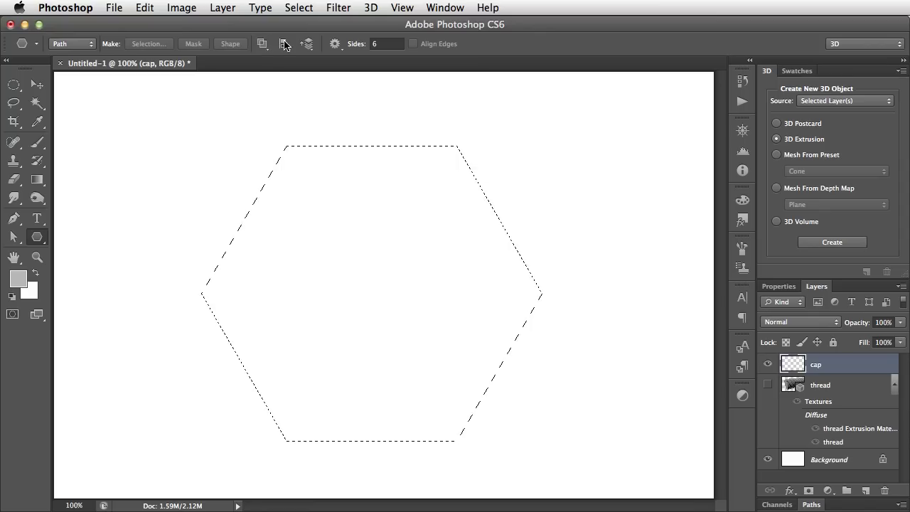
{"action": "left_click", "coordinate": [299, 8]}
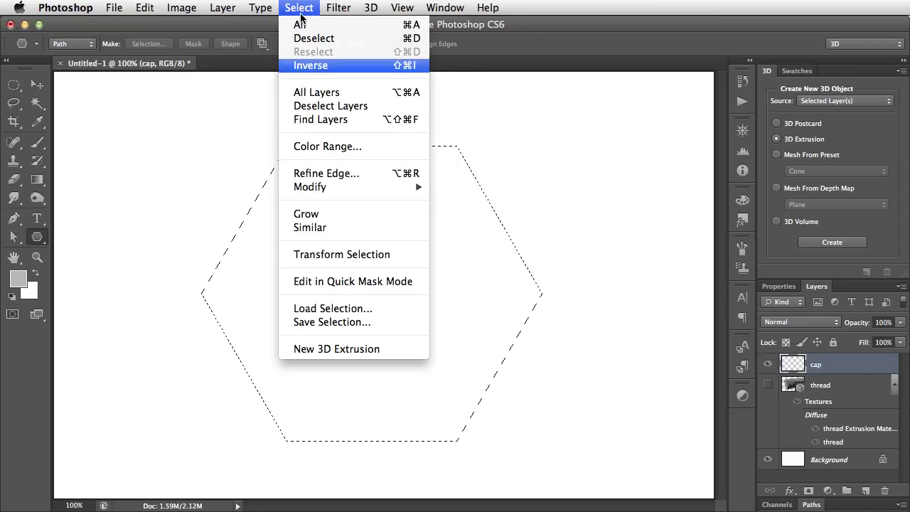
{"action": "left_click", "coordinate": [363, 177]}
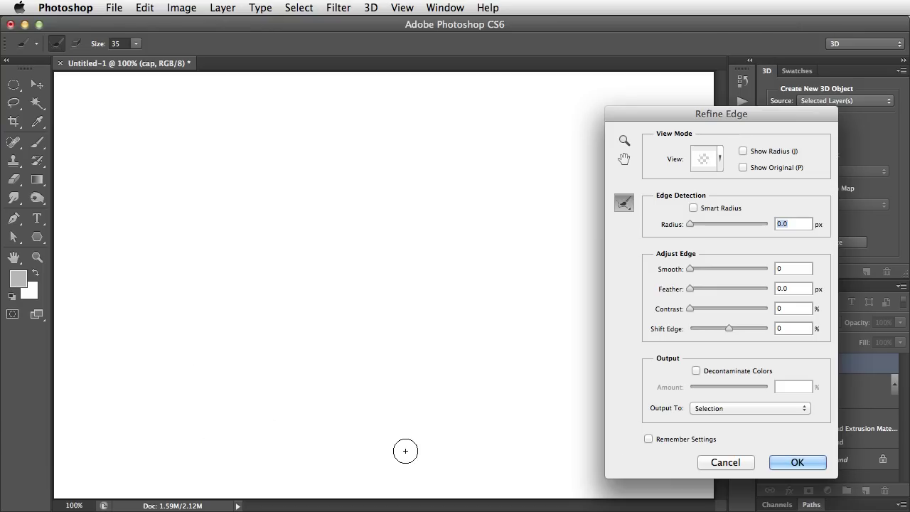
{"action": "left_click", "coordinate": [720, 162]}
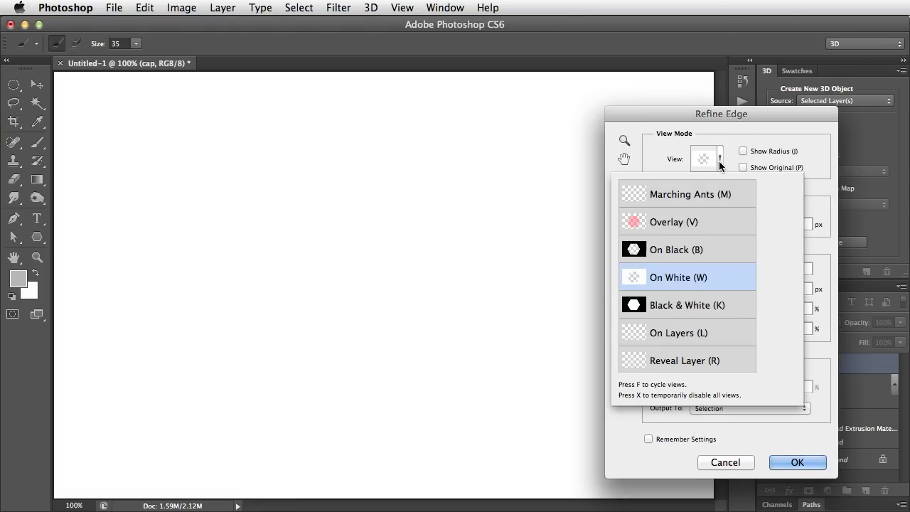
{"action": "left_click", "coordinate": [658, 306]}
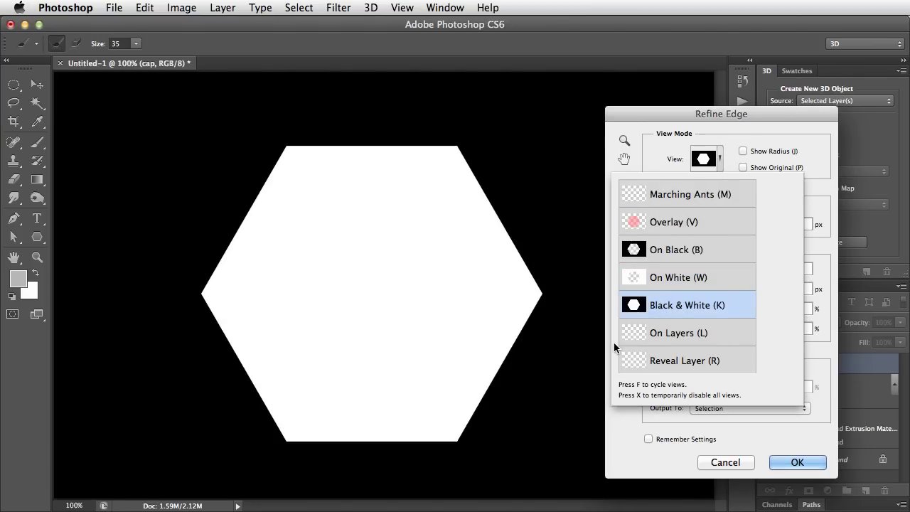
{"action": "left_click", "coordinate": [835, 278]}
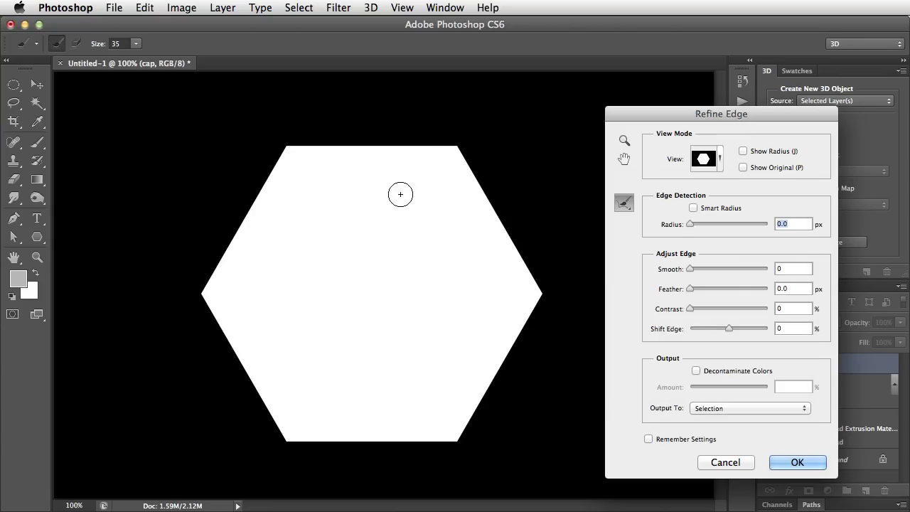
{"action": "left_click_drag", "start_coordinate": [690, 269], "coordinate": [769, 271]}
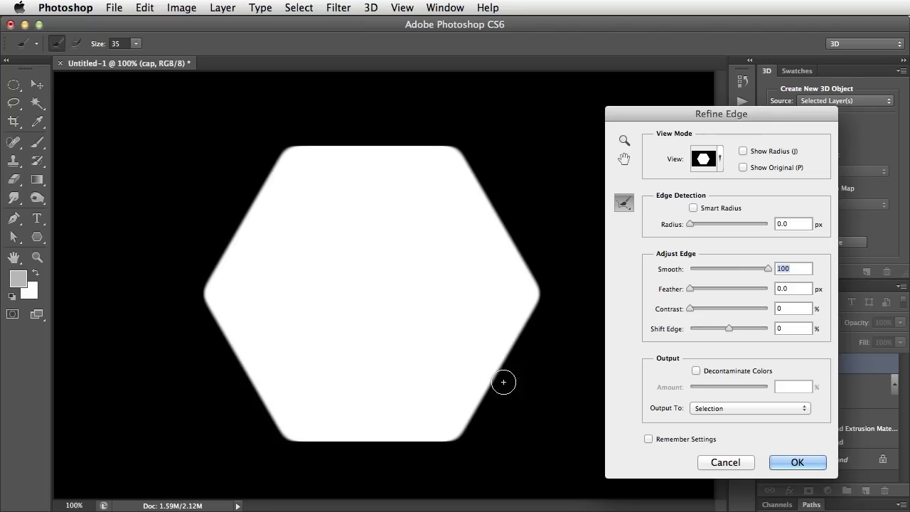
{"action": "left_click_drag", "start_coordinate": [768, 267], "coordinate": [715, 288]}
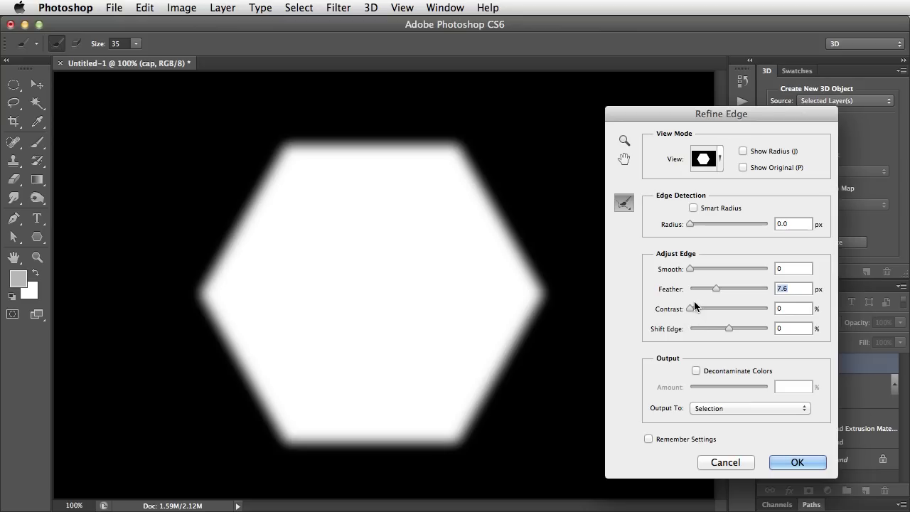
{"action": "left_click_drag", "start_coordinate": [692, 307], "coordinate": [760, 313]}
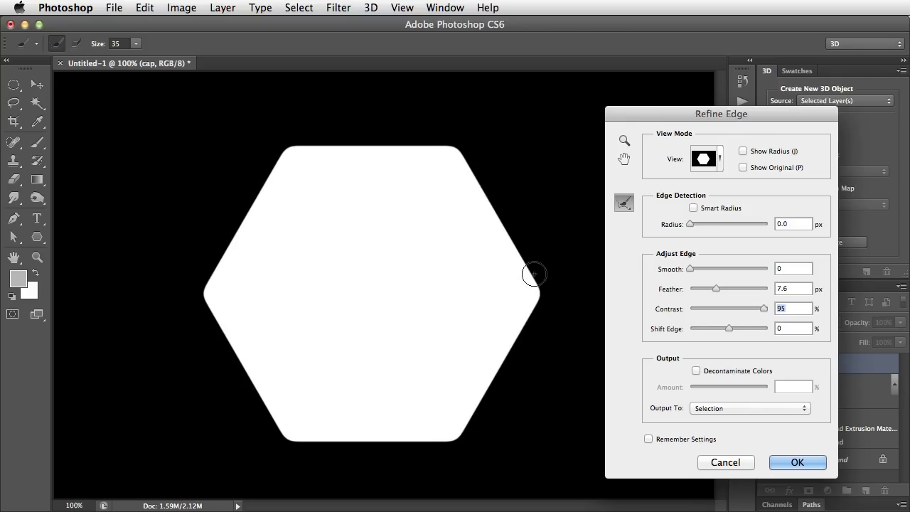
Fill the rounded hexagon grey, deselect, and extrude it into a 3D prism viewed in perspective
{"action": "left_click", "coordinate": [808, 465]}
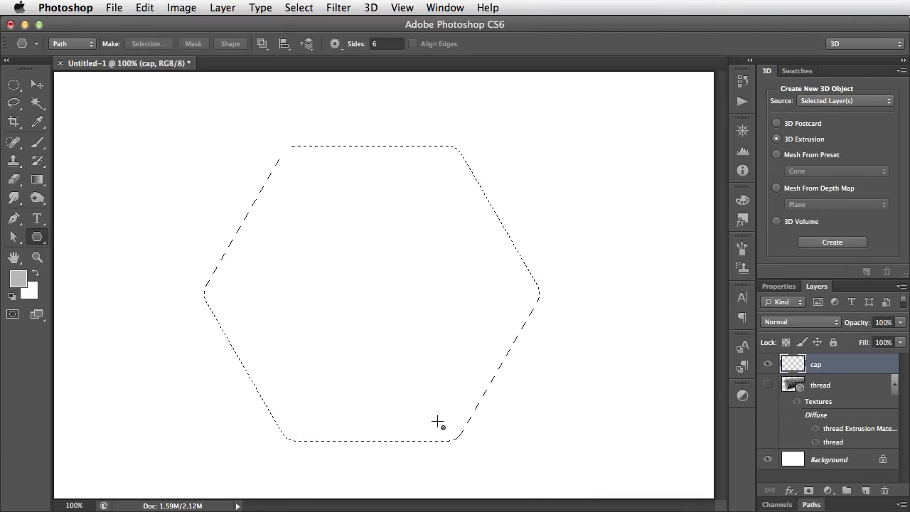
{"action": "key", "text": "alt+BackSpace"}
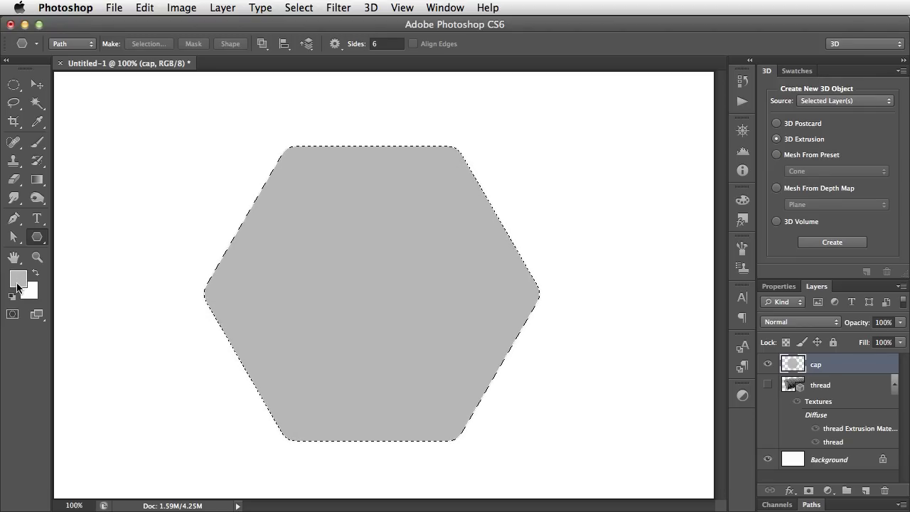
{"action": "key", "text": "super+d"}
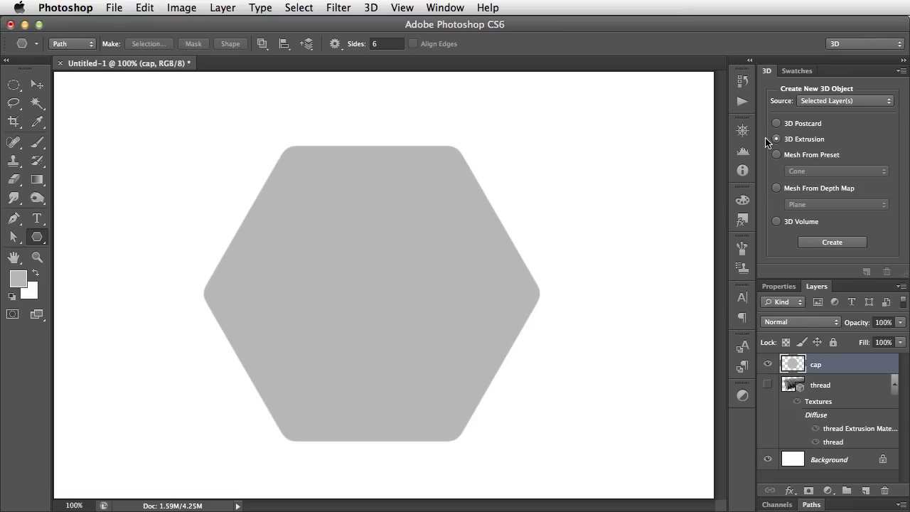
{"action": "left_click", "coordinate": [830, 243]}
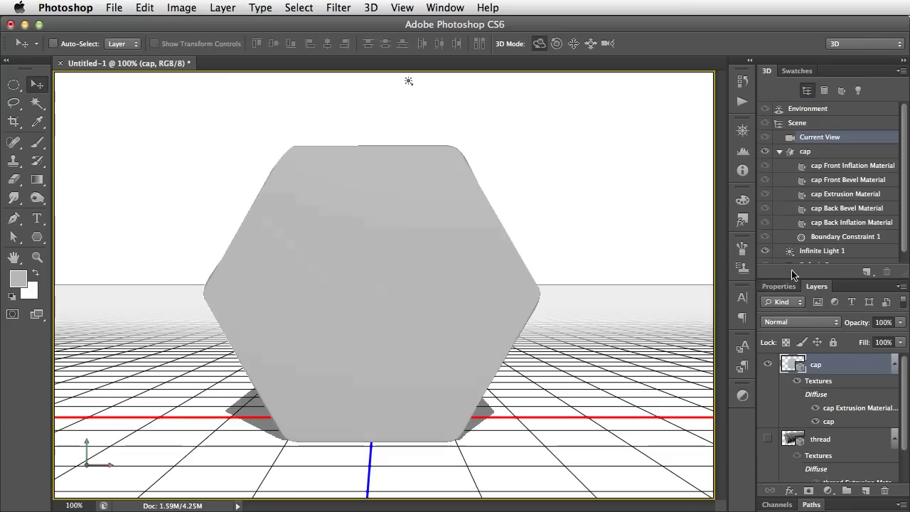
{"action": "left_click_drag", "start_coordinate": [623, 366], "coordinate": [513, 400]}
Drag the cap's front-face extrusion depth down to 111.18
{"action": "left_click", "coordinate": [298, 313]}
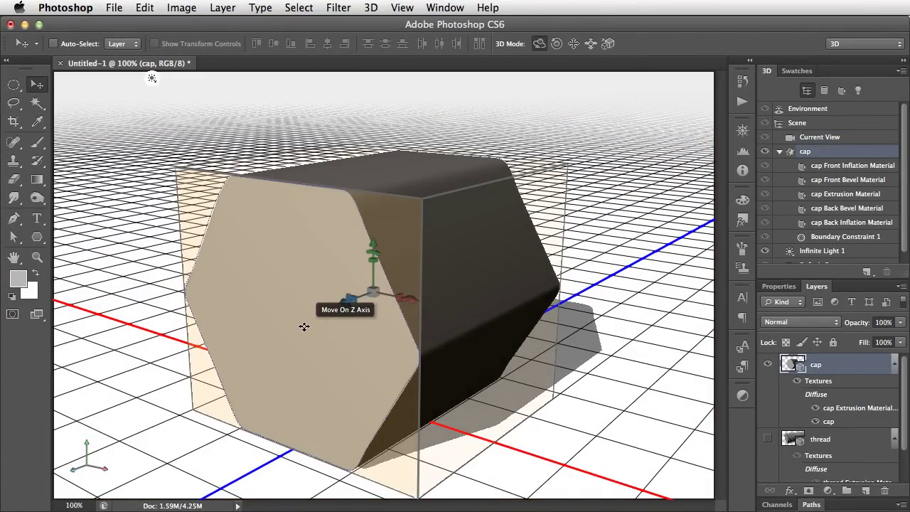
{"action": "left_click", "coordinate": [304, 324]}
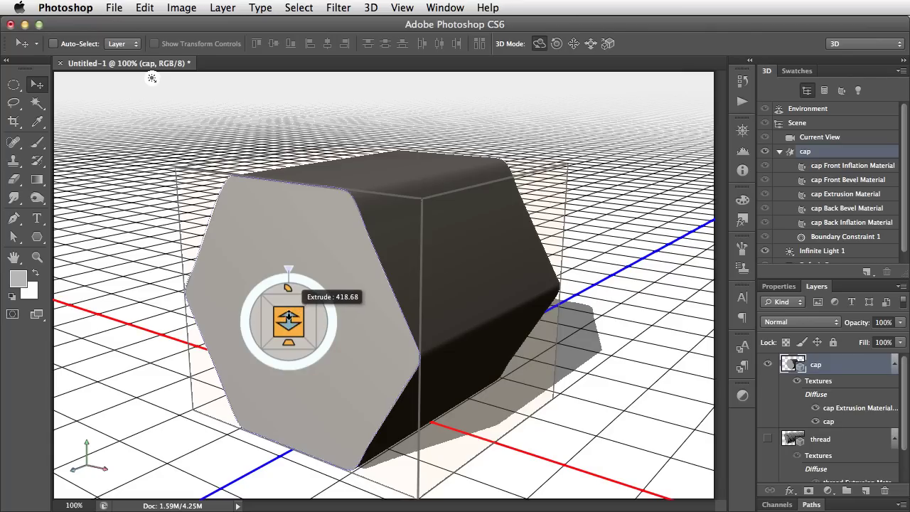
{"action": "left_click_drag", "start_coordinate": [287, 323], "coordinate": [278, 403]}
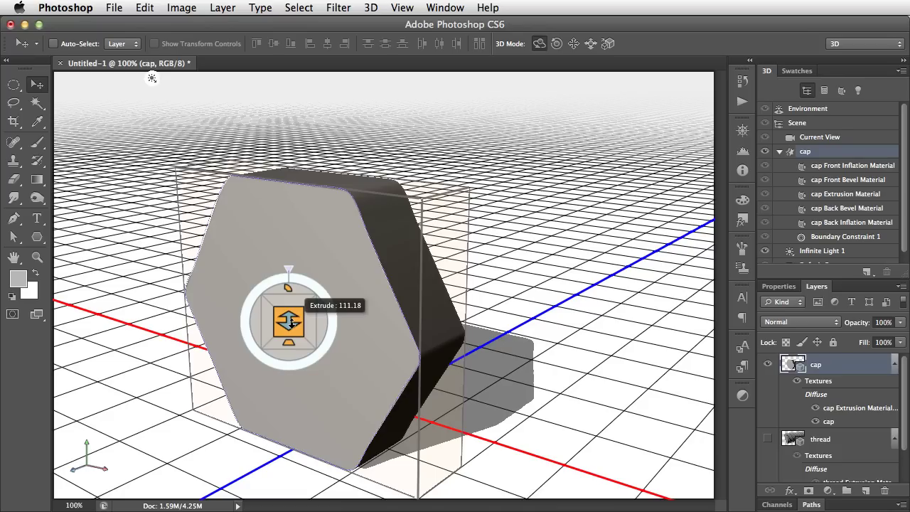
Add a bevel to the cap's front edge and try steep and reversed angles, ending near 45.7°
{"action": "left_click", "coordinate": [290, 324]}
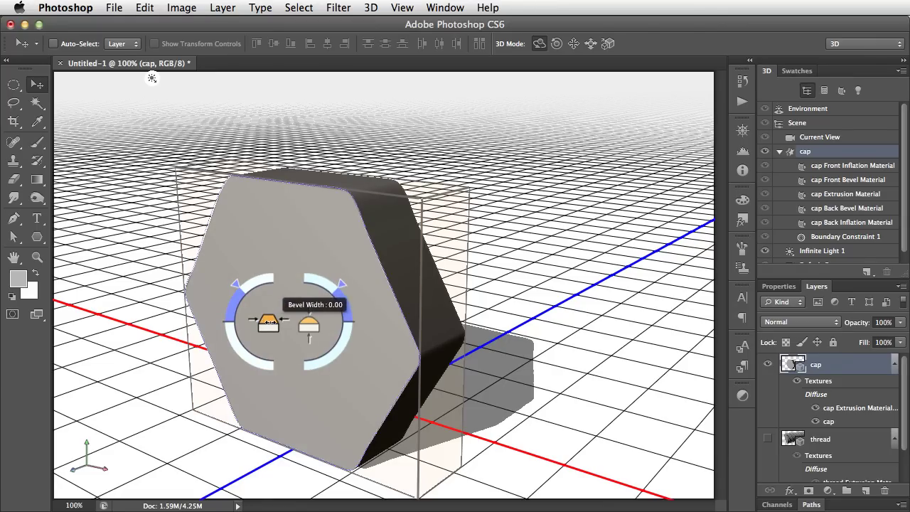
{"action": "left_click_drag", "start_coordinate": [269, 322], "coordinate": [508, 375]}
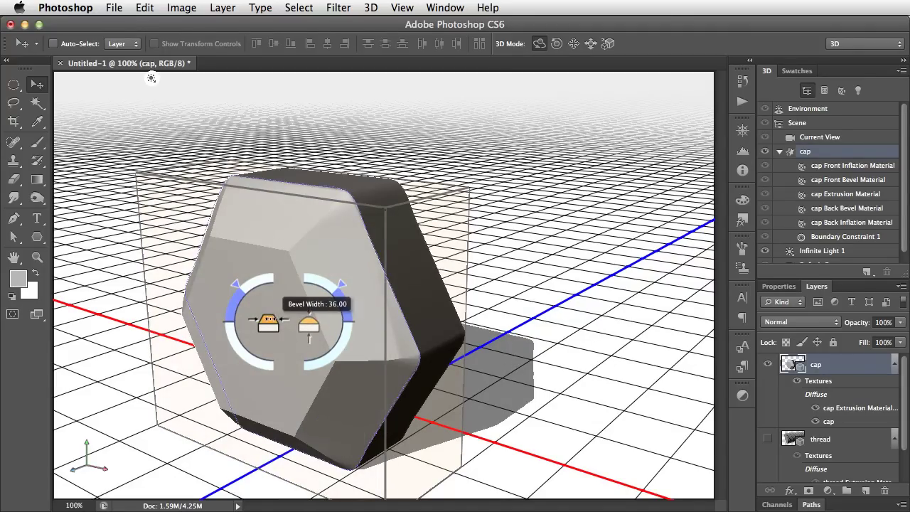
{"action": "left_click_drag", "start_coordinate": [269, 321], "coordinate": [91, 321]}
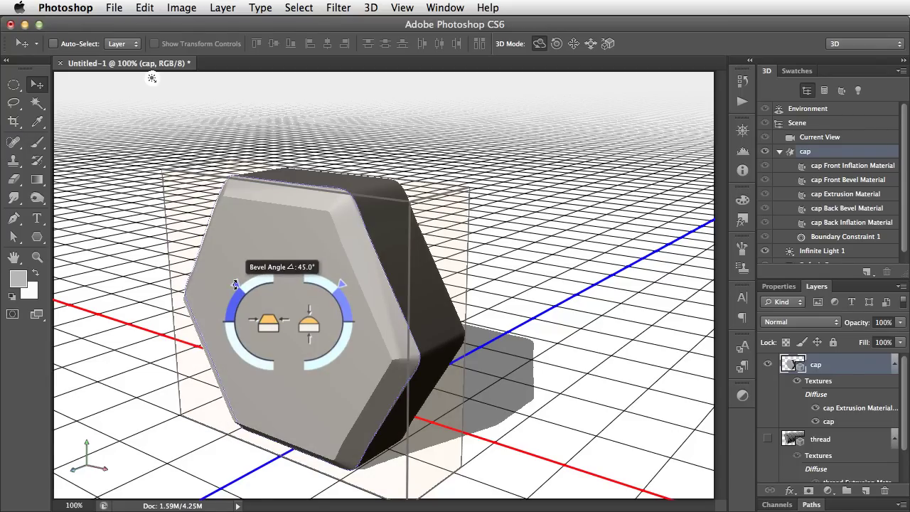
{"action": "left_click_drag", "start_coordinate": [235, 285], "coordinate": [181, 423]}
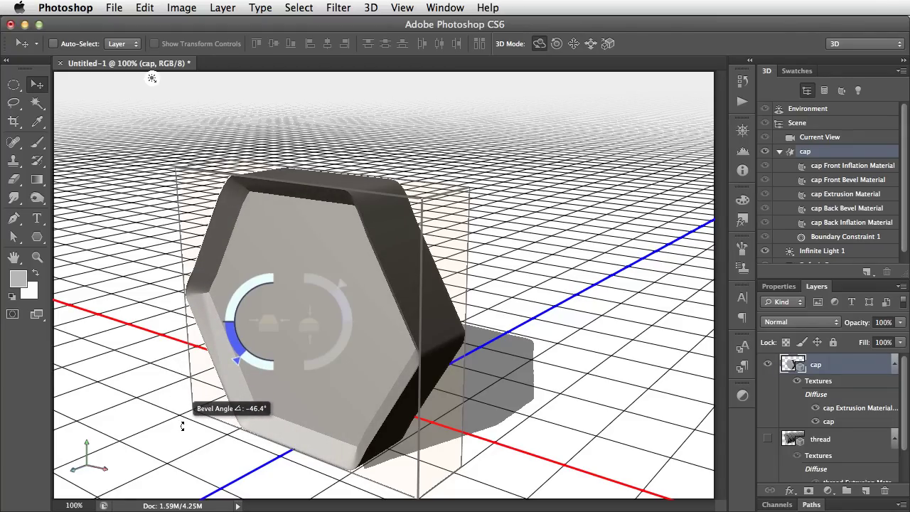
{"action": "left_click_drag", "start_coordinate": [182, 426], "coordinate": [232, 281]}
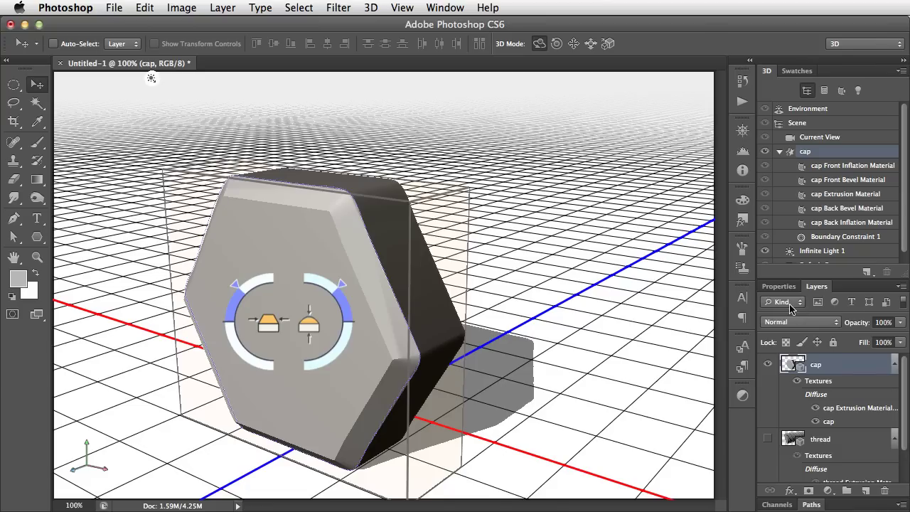
Show the cap's Cap (Front) Bevel and Inflate settings in Properties
{"action": "left_click", "coordinate": [779, 286]}
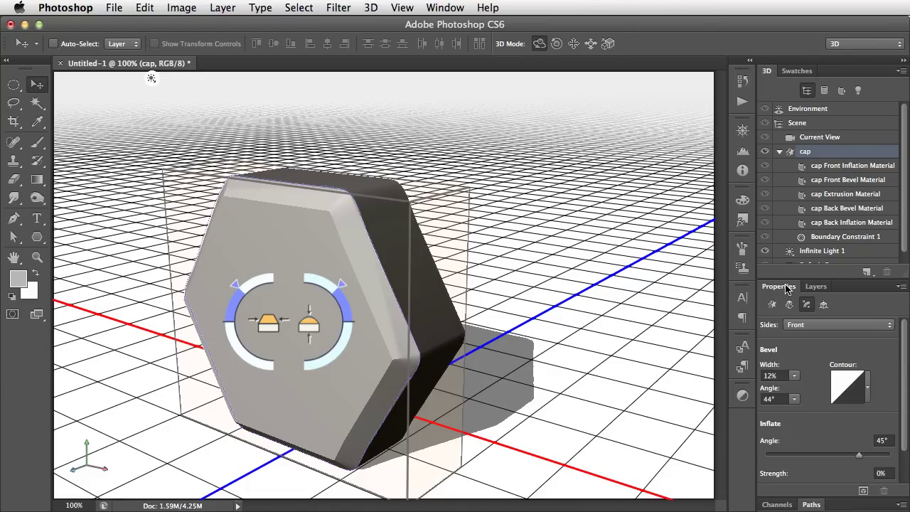
{"action": "mouse_move", "coordinate": [261, 322]}
Try bell, cove, ridged and multi-ridge contour presets on the cap bevel, keeping the smooth curve
{"action": "left_click", "coordinate": [868, 390]}
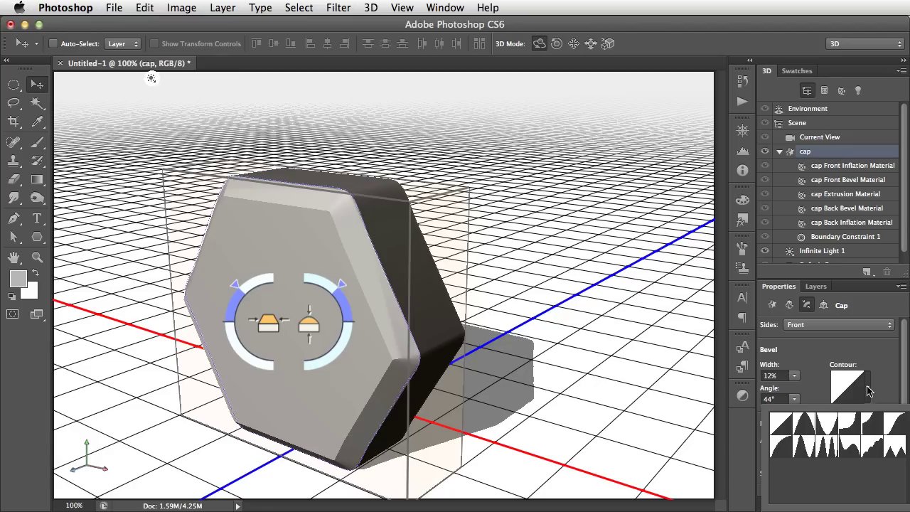
{"action": "left_click", "coordinate": [804, 425]}
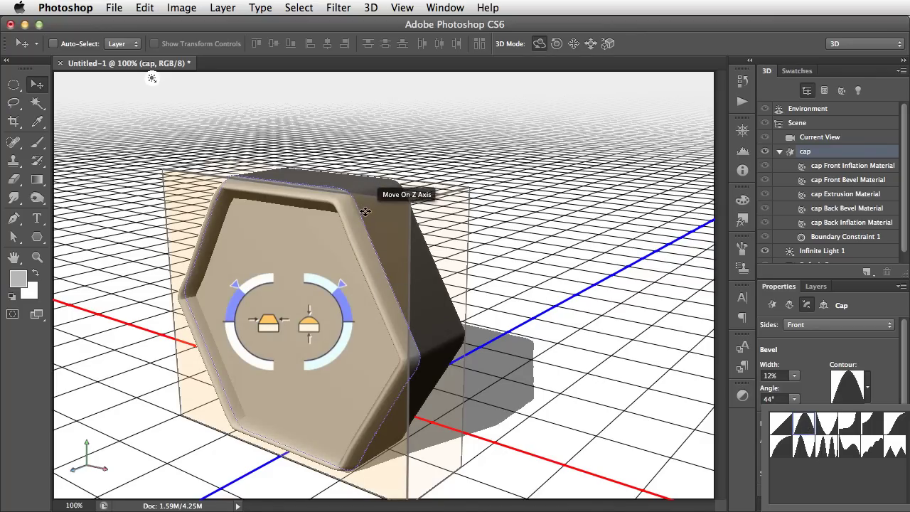
{"action": "left_click", "coordinate": [828, 424]}
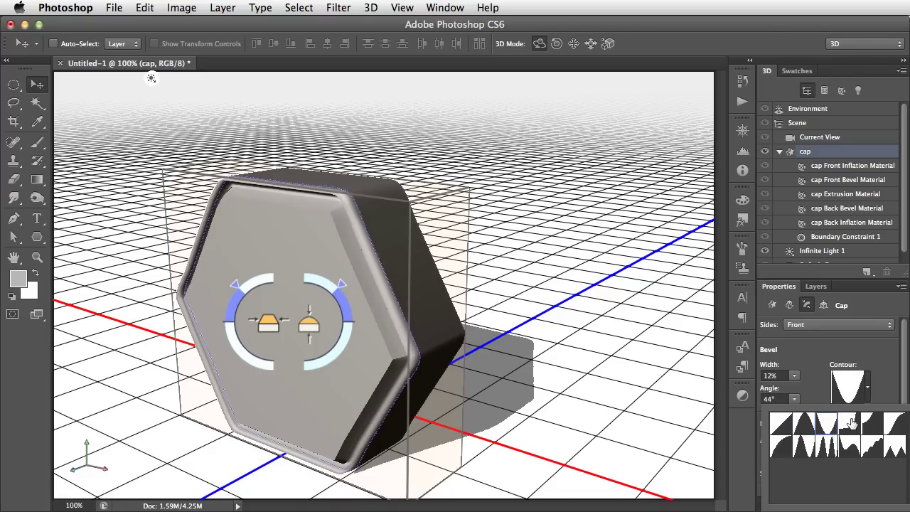
{"action": "left_click", "coordinate": [850, 424]}
{"action": "left_click", "coordinate": [872, 421]}
{"action": "left_click", "coordinate": [897, 425]}
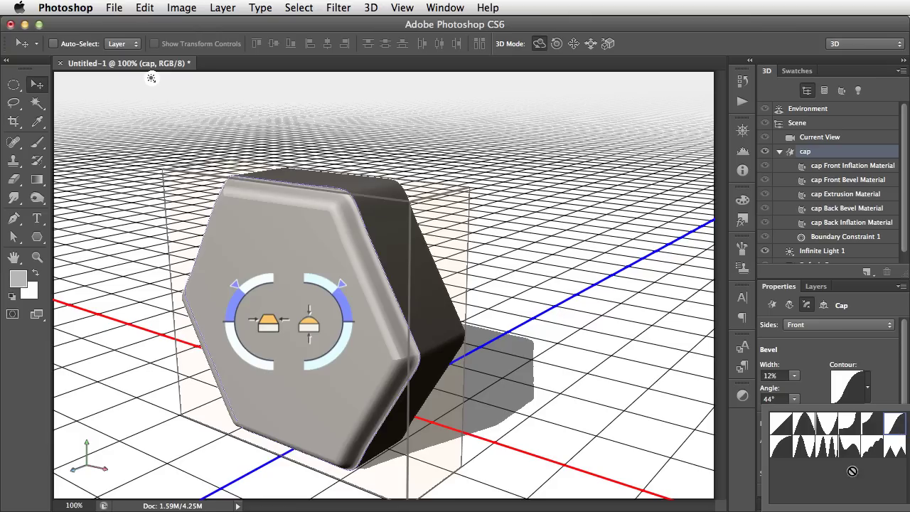
{"action": "left_click", "coordinate": [849, 446]}
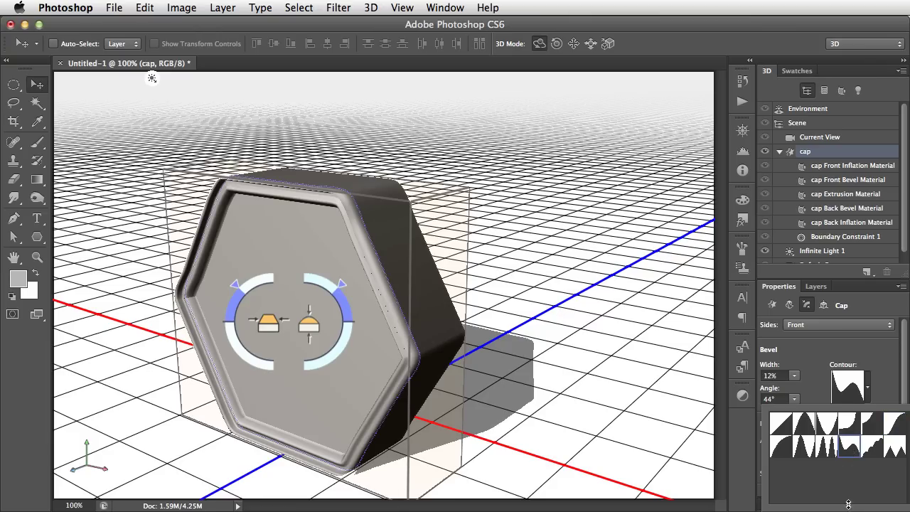
{"action": "left_click", "coordinate": [824, 451]}
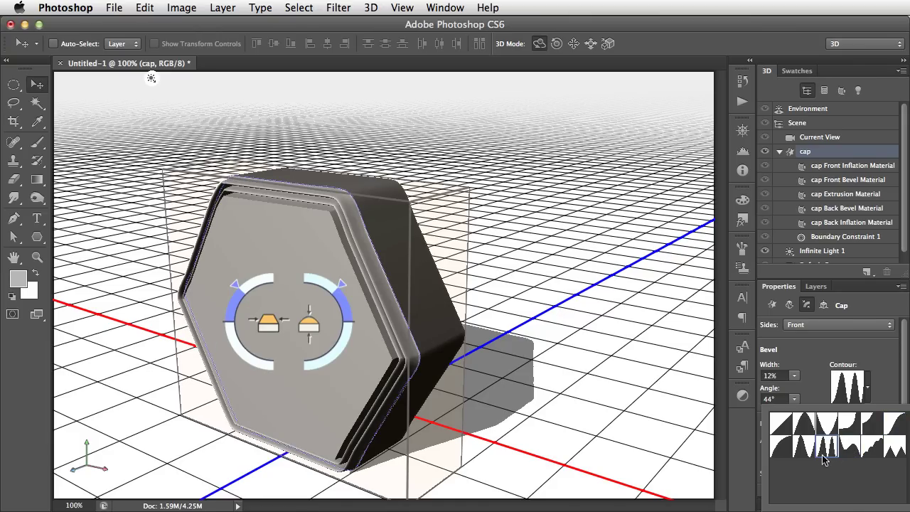
{"action": "left_click", "coordinate": [806, 447]}
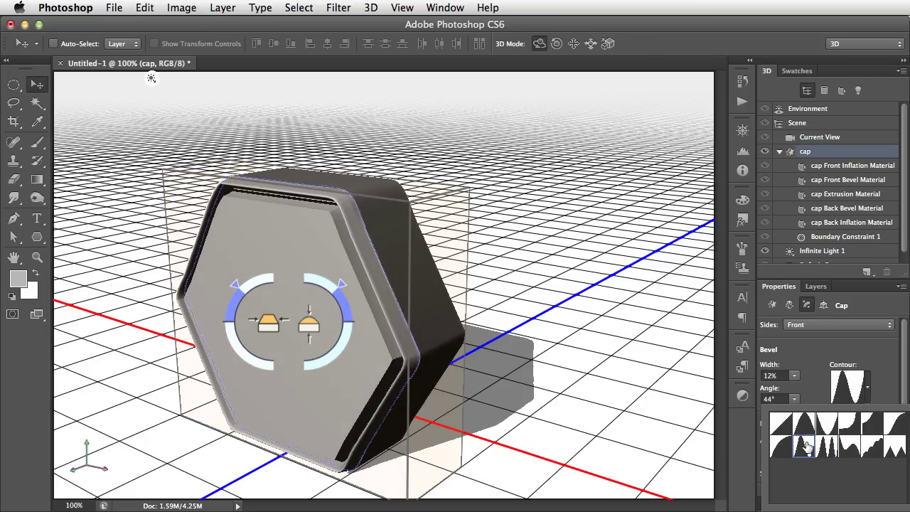
{"action": "left_click", "coordinate": [783, 451]}
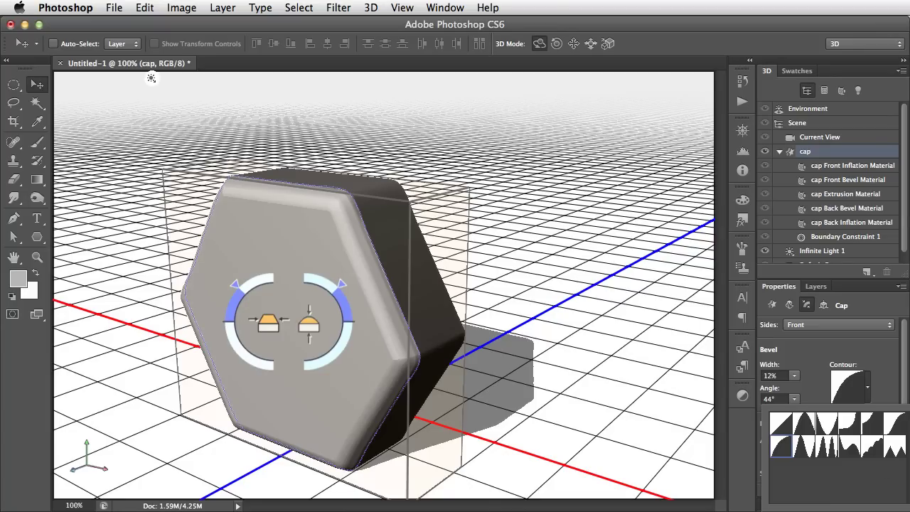
{"action": "left_click", "coordinate": [882, 363]}
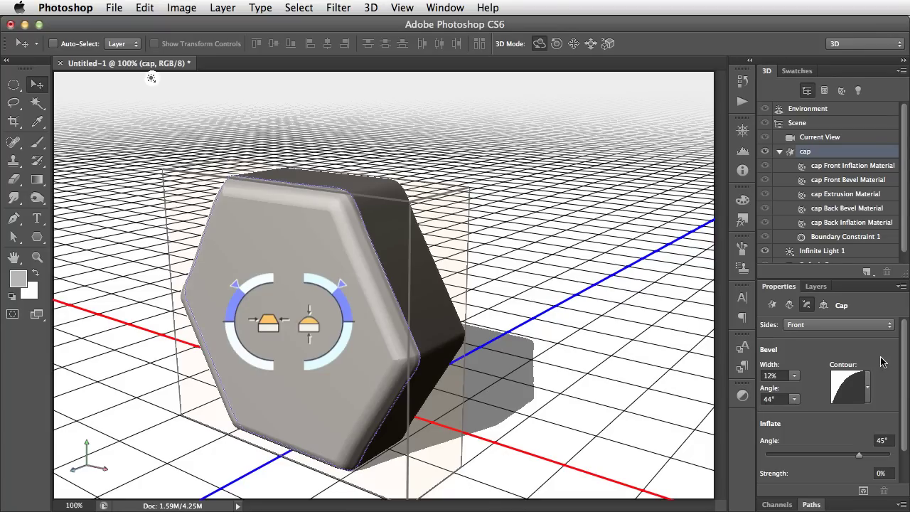
Reshape the Half Round bevel contour into a custom S-shaped wave with a peak, dip and rise
{"action": "left_click", "coordinate": [850, 388]}
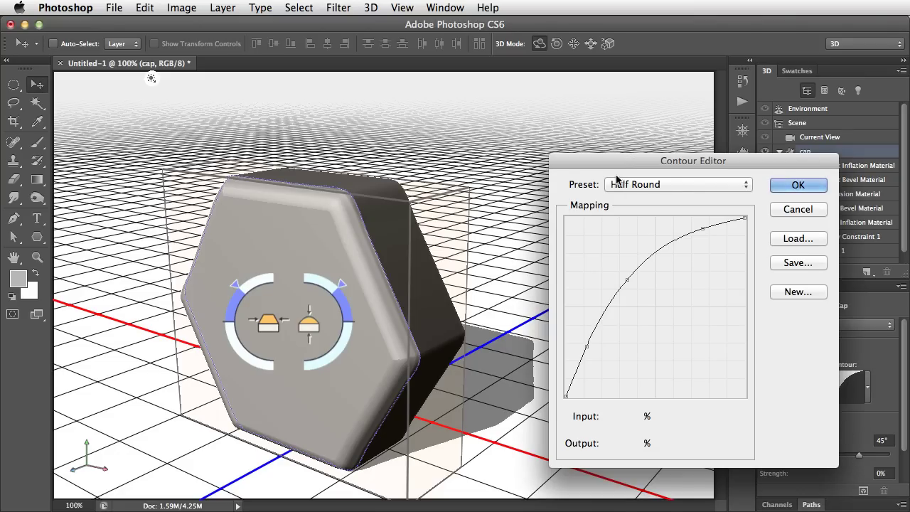
{"action": "left_click", "coordinate": [674, 184]}
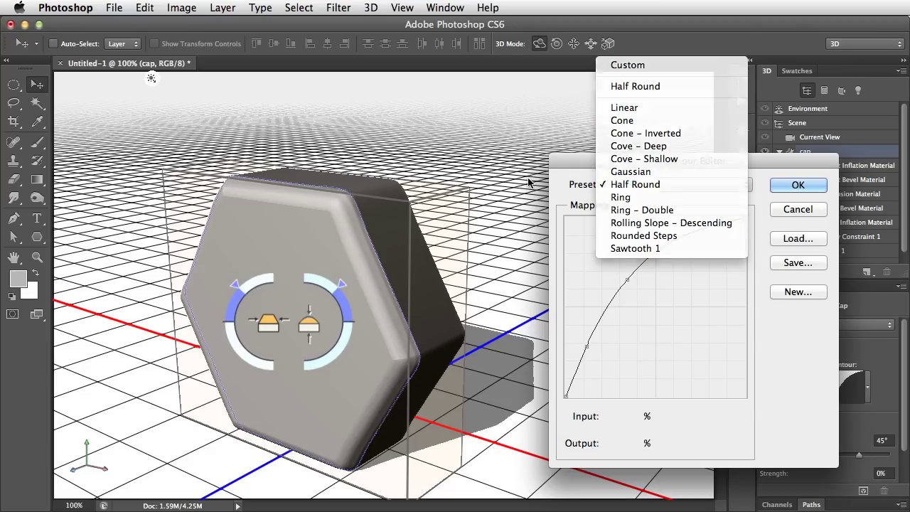
{"action": "left_click", "coordinate": [659, 184]}
{"action": "left_click_drag", "start_coordinate": [625, 282], "coordinate": [634, 299]}
{"action": "left_click_drag", "start_coordinate": [703, 229], "coordinate": [700, 308]}
{"action": "left_click_drag", "start_coordinate": [588, 348], "coordinate": [609, 364]}
{"action": "left_click_drag", "start_coordinate": [633, 307], "coordinate": [618, 294]}
{"action": "left_click_drag", "start_coordinate": [611, 361], "coordinate": [604, 360]}
{"action": "left_click_drag", "start_coordinate": [619, 296], "coordinate": [619, 295]}
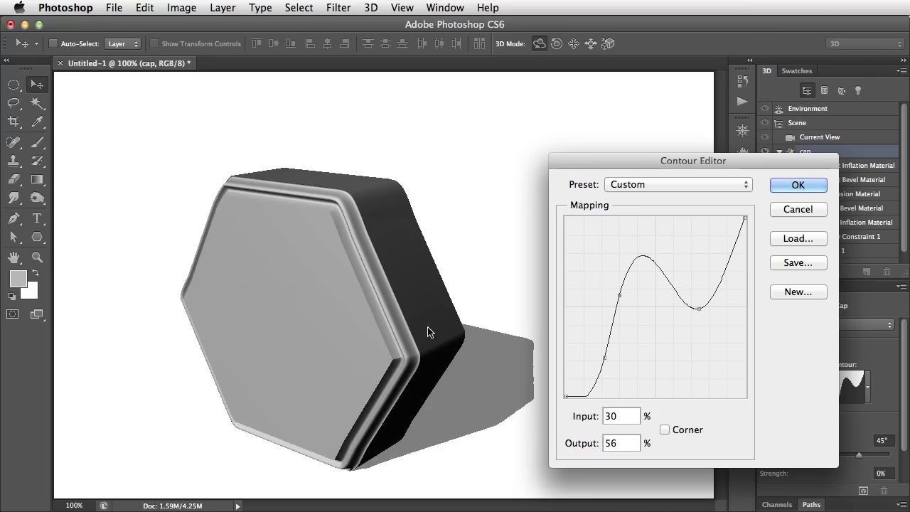
{"action": "left_click", "coordinate": [798, 185]}
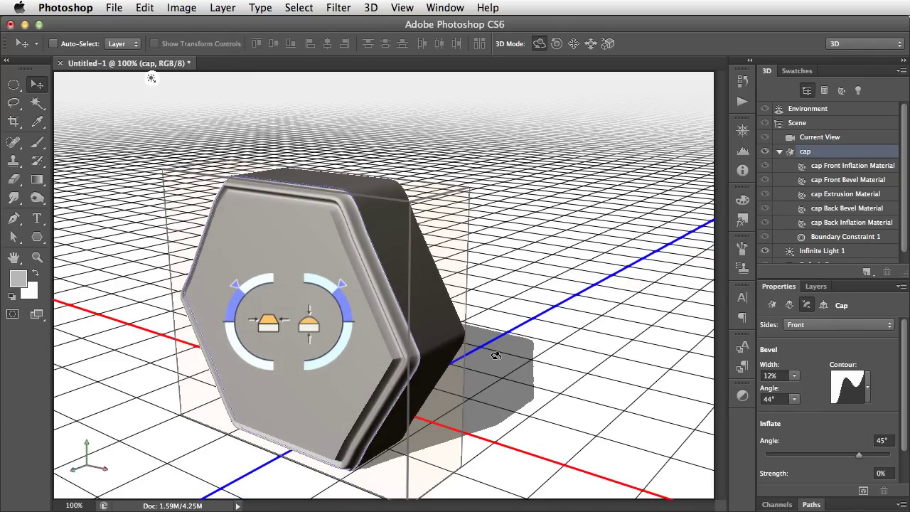
Turn on the thread layer's visibility and make it the active layer
{"action": "left_click", "coordinate": [498, 360]}
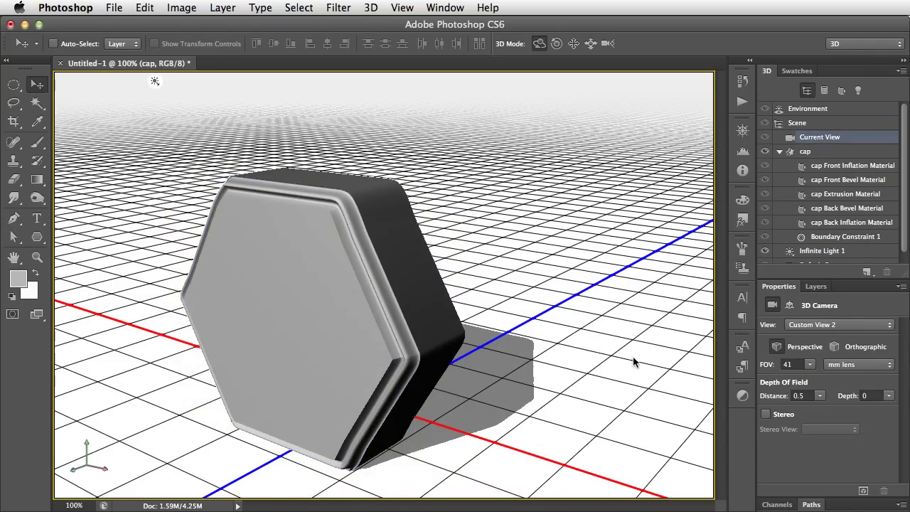
{"action": "left_click", "coordinate": [816, 287]}
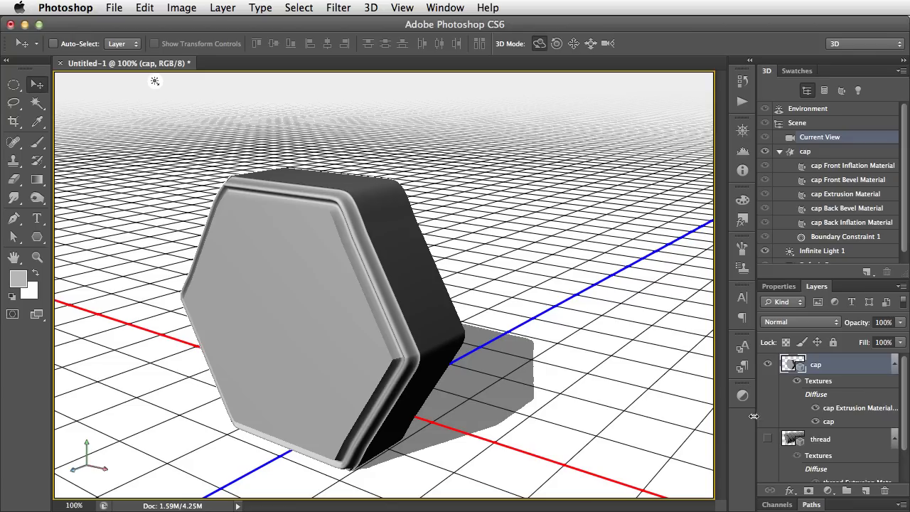
{"action": "left_click", "coordinate": [767, 441]}
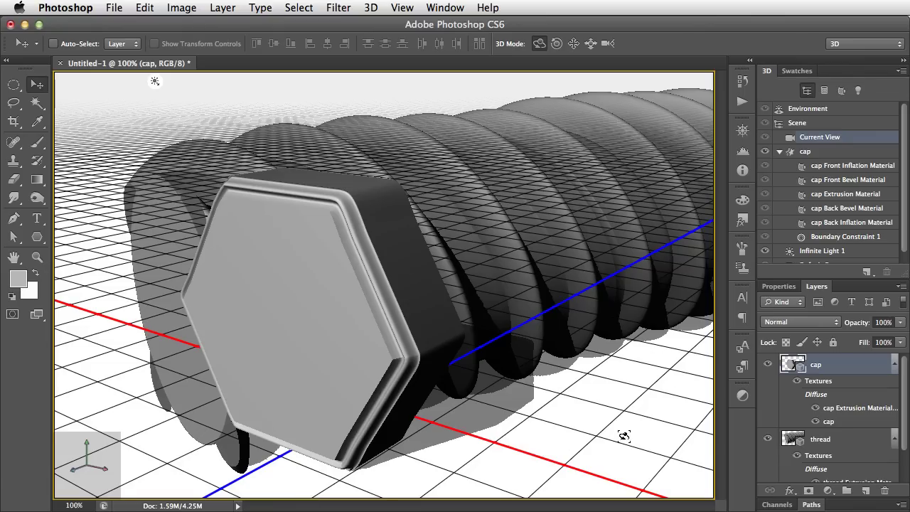
{"action": "left_click", "coordinate": [793, 441]}
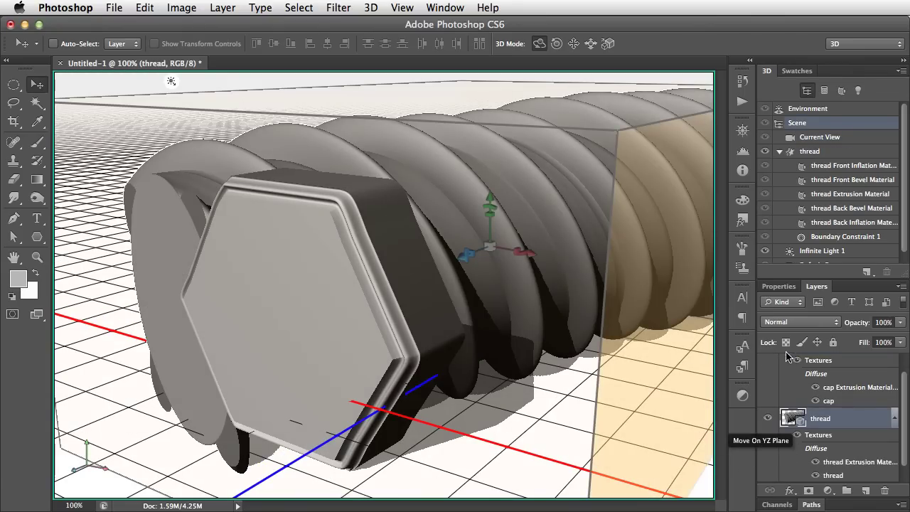
{"action": "scroll", "coordinate": [903, 396], "scroll_direction": "up", "scroll_amount": 1}
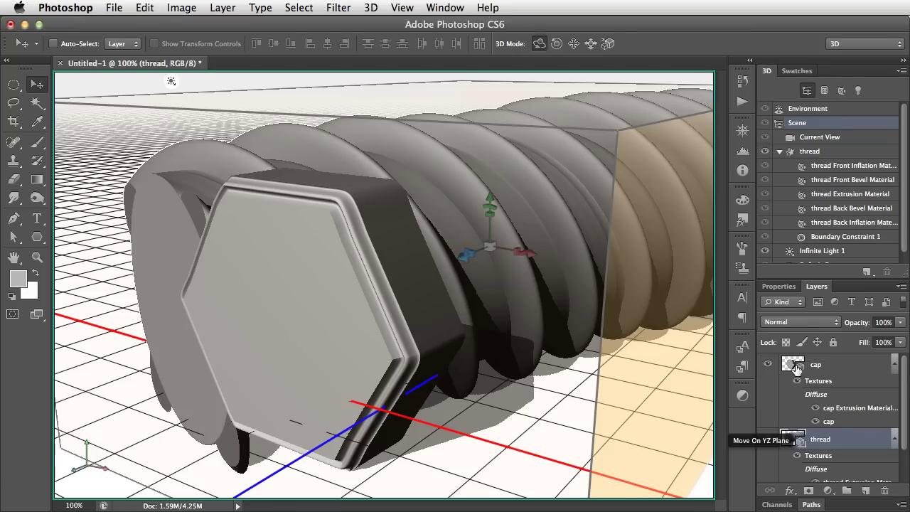
{"action": "scroll", "coordinate": [795, 365], "scroll_direction": "down", "scroll_amount": 1}
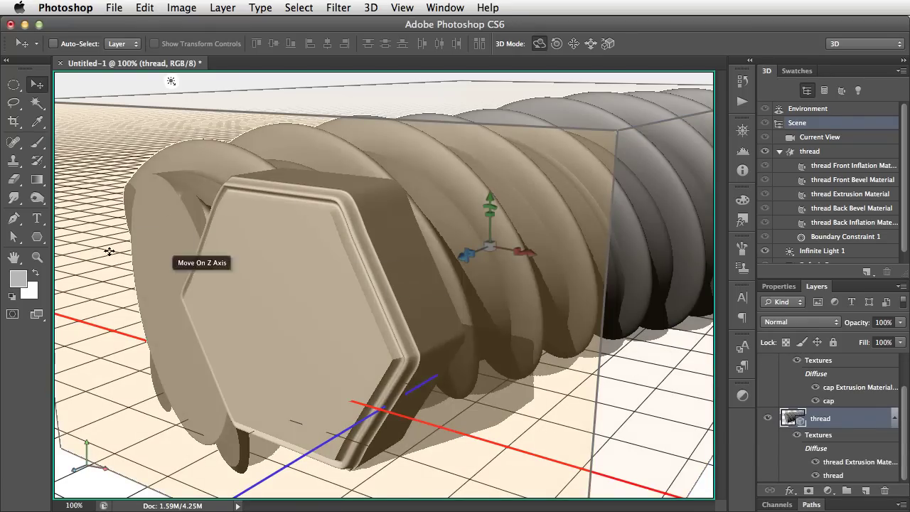
{"action": "scroll", "coordinate": [902, 404], "scroll_direction": "up", "scroll_amount": 1}
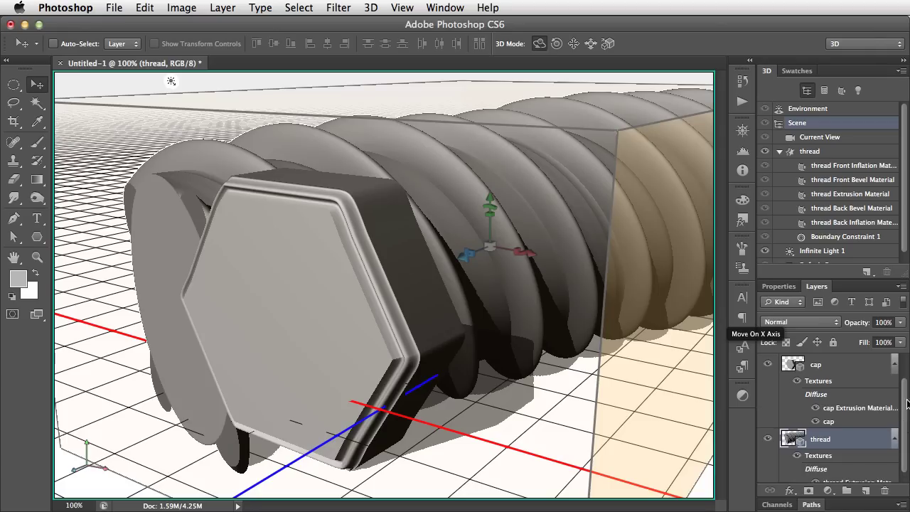
Merge the cap and thread layers into one 3D layer with Merge 3D Layers
{"action": "left_click", "coordinate": [798, 365]}
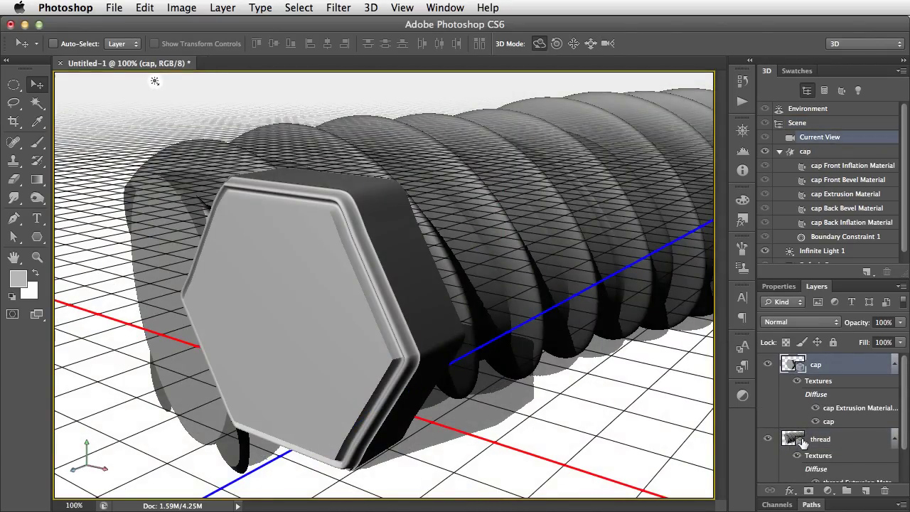
{"action": "left_click", "coordinate": [802, 440], "text": "shift"}
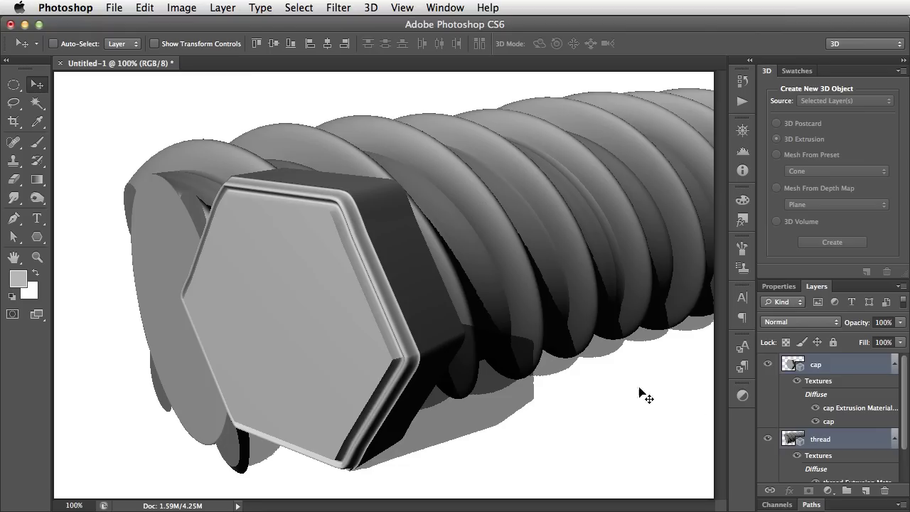
{"action": "left_click", "coordinate": [371, 8]}
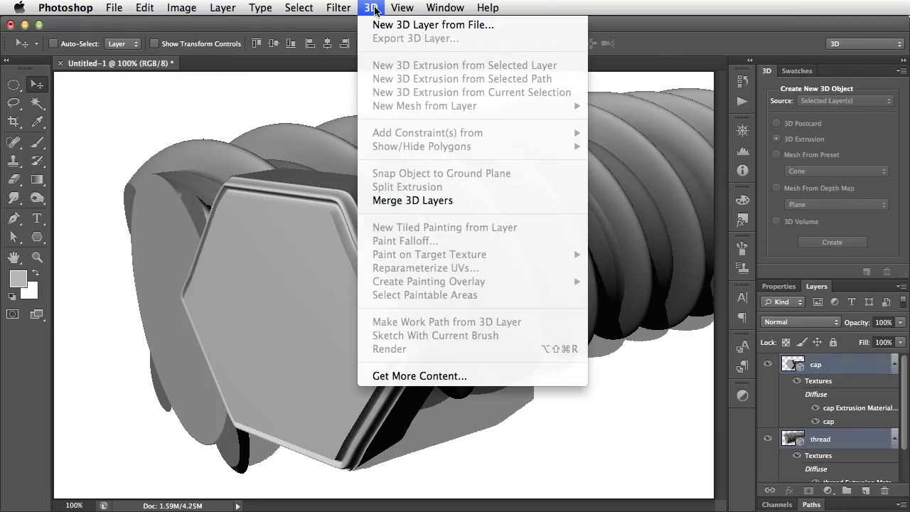
{"action": "left_click", "coordinate": [410, 199]}
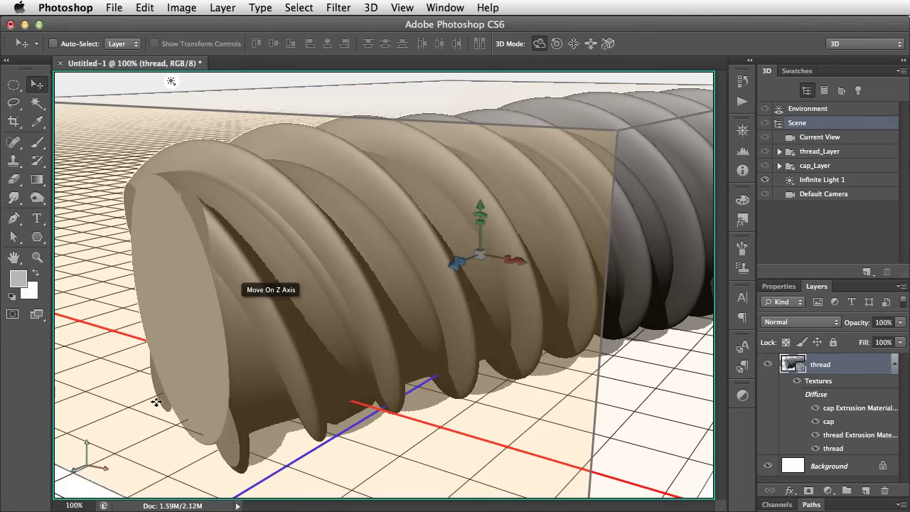
Orbit the current view around the threaded shaft
{"action": "left_click", "coordinate": [217, 79]}
{"action": "left_click_drag", "start_coordinate": [192, 239], "coordinate": [471, 225]}
{"action": "left_click_drag", "start_coordinate": [564, 231], "coordinate": [258, 298]}
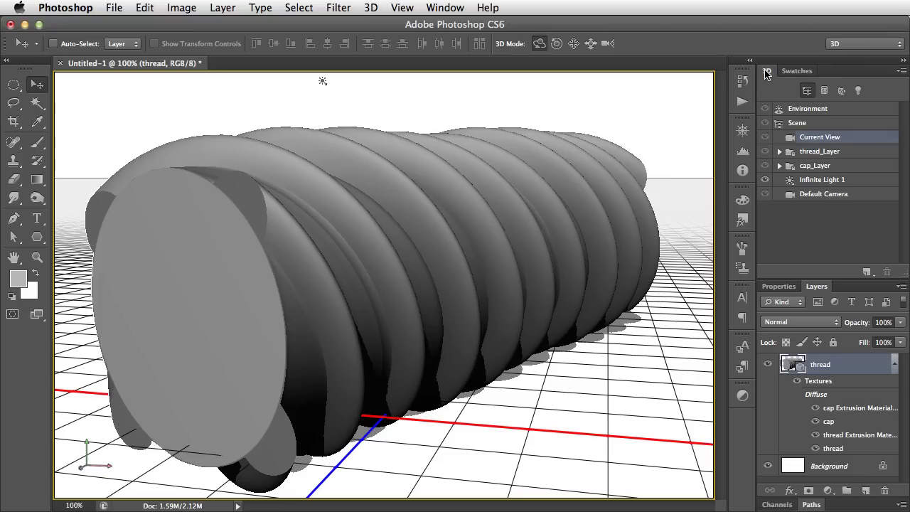
Select the thread mesh in the 3D panel's scene list
{"action": "left_click", "coordinate": [791, 153]}
{"action": "left_click", "coordinate": [789, 169]}
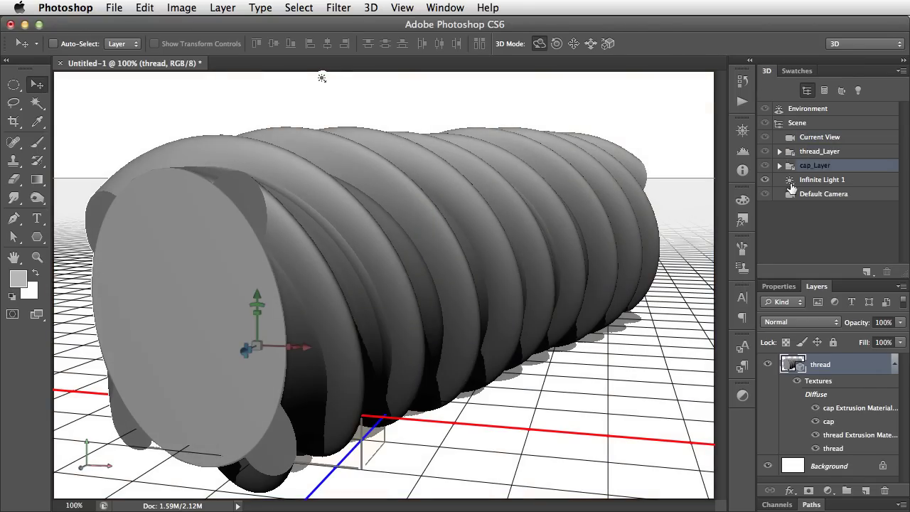
{"action": "left_click", "coordinate": [790, 152]}
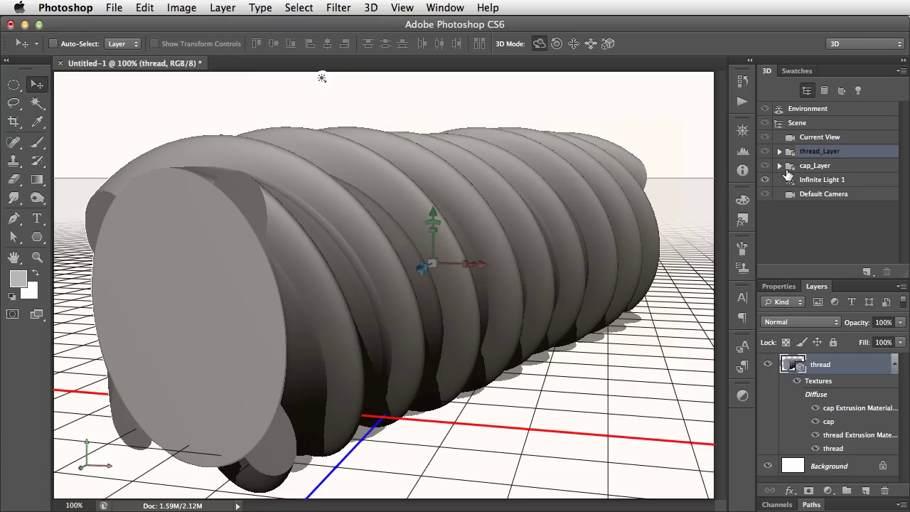
{"action": "left_click", "coordinate": [787, 169]}
{"action": "left_click", "coordinate": [790, 154]}
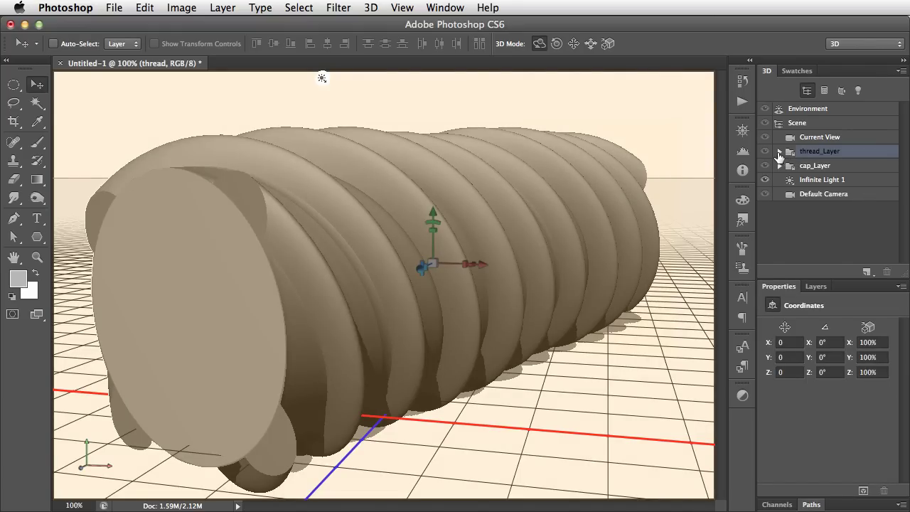
{"action": "left_click", "coordinate": [780, 152]}
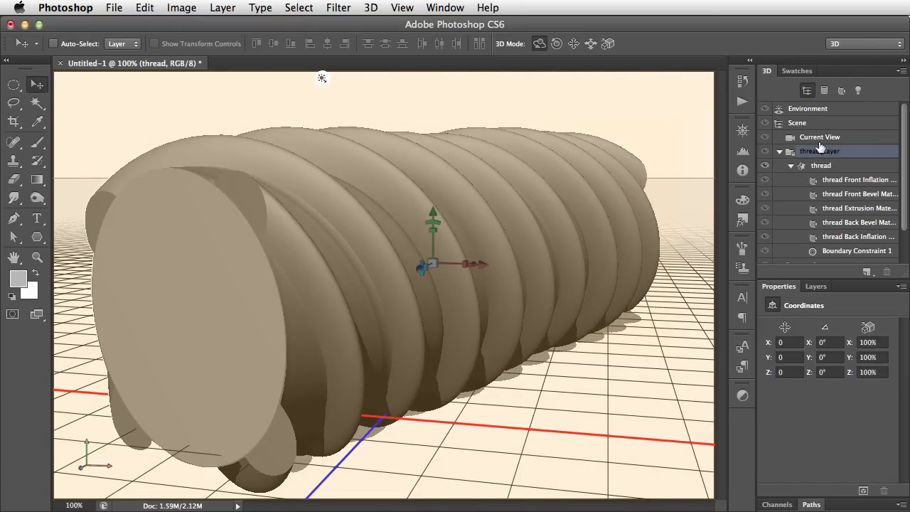
{"action": "left_click", "coordinate": [788, 166]}
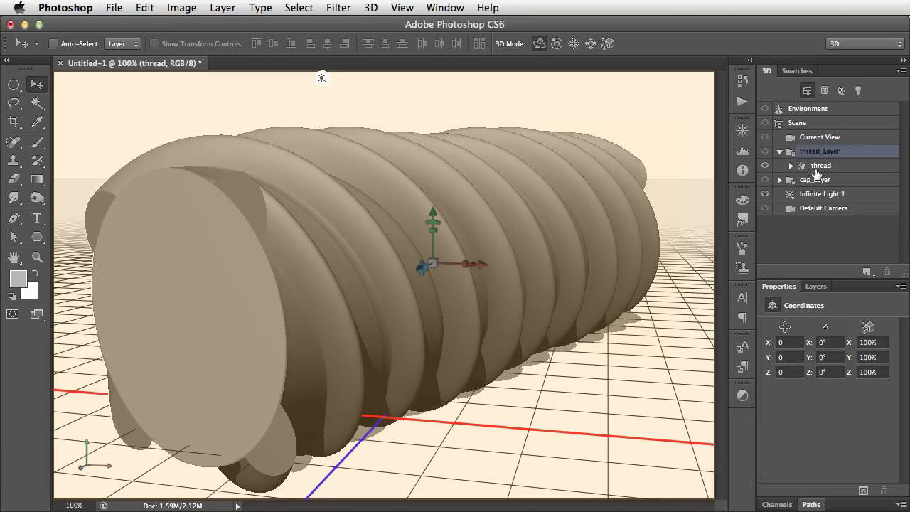
{"action": "left_click", "coordinate": [804, 167]}
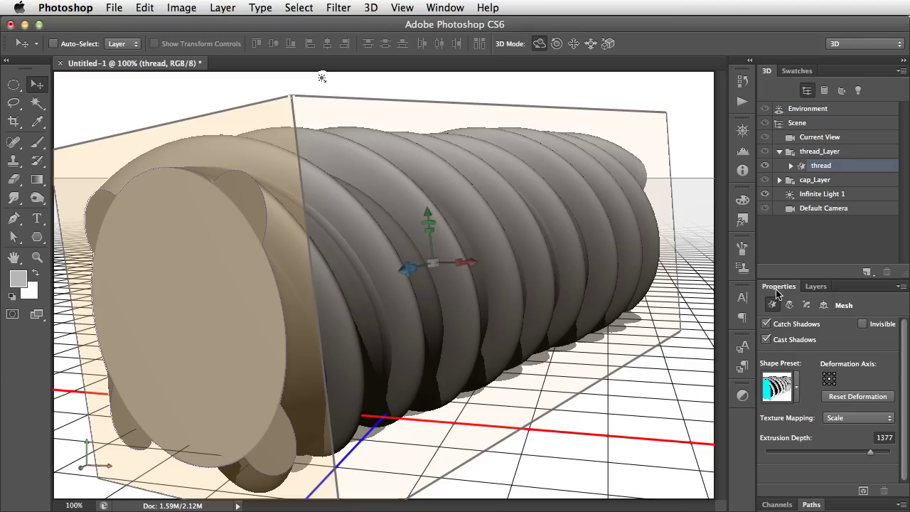
Set the thread mesh's X, Y and Z rotation to 0°, then orbit to check it
{"action": "left_click", "coordinate": [825, 305]}
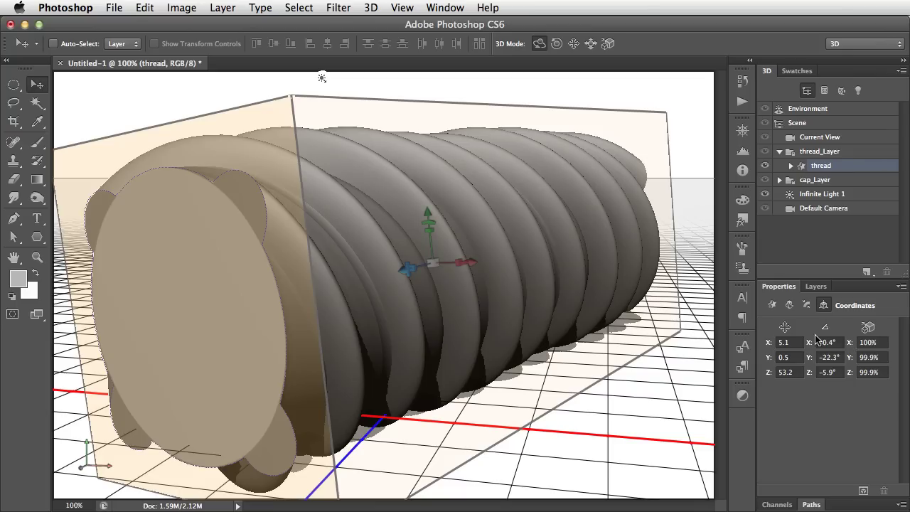
{"action": "left_click", "coordinate": [840, 343]}
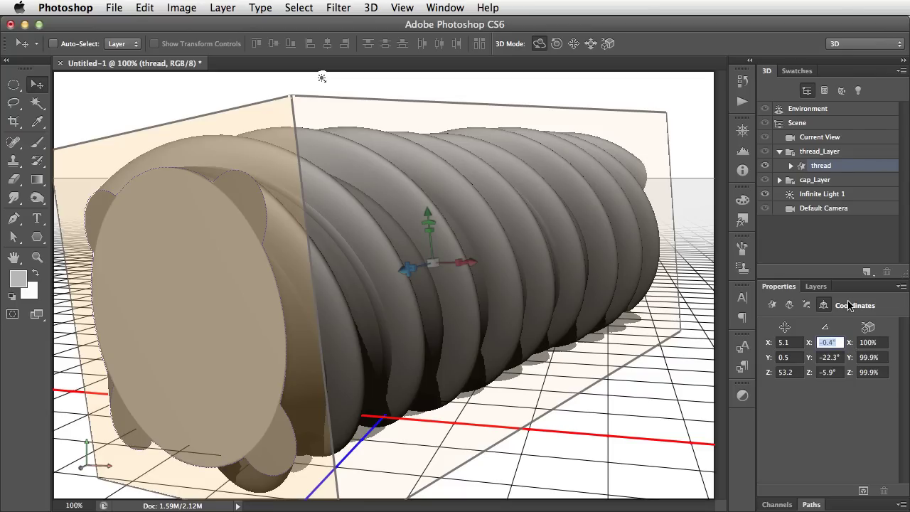
{"action": "type", "text": "0"}
{"action": "key", "text": "Tab"}
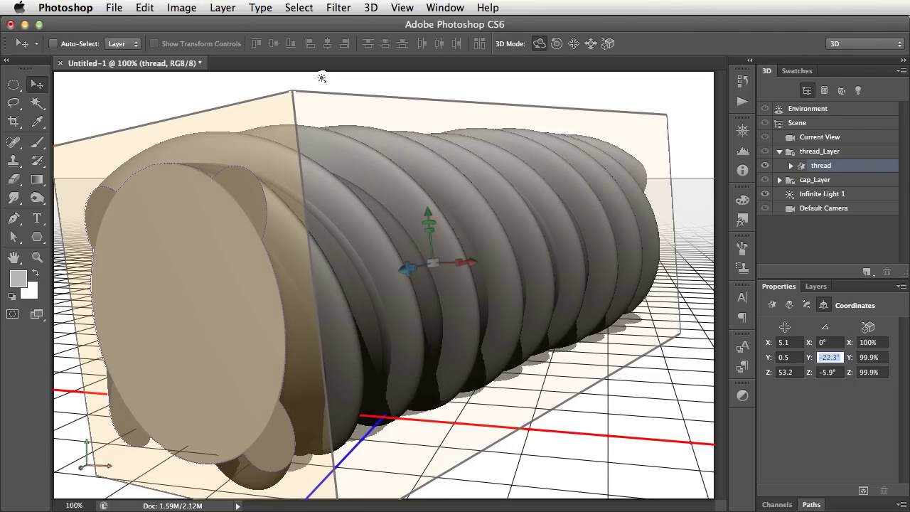
{"action": "type", "text": "0"}
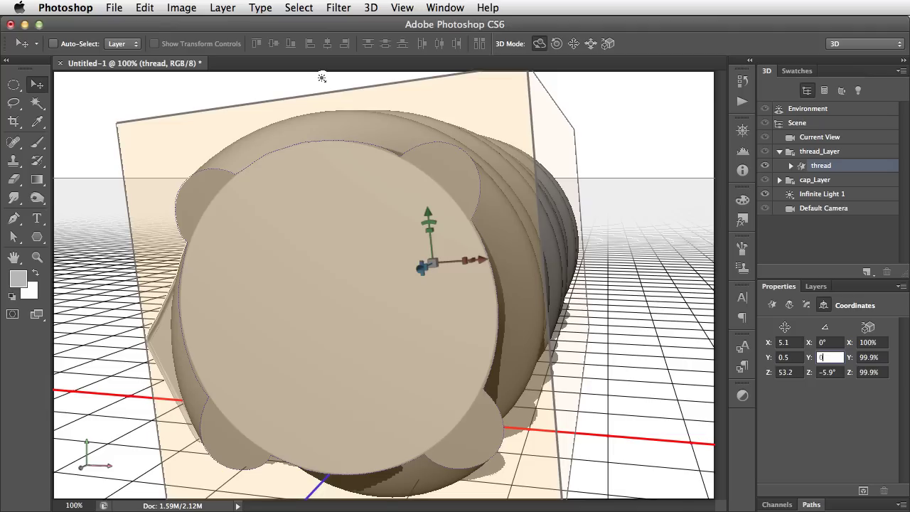
{"action": "key", "text": "Tab"}
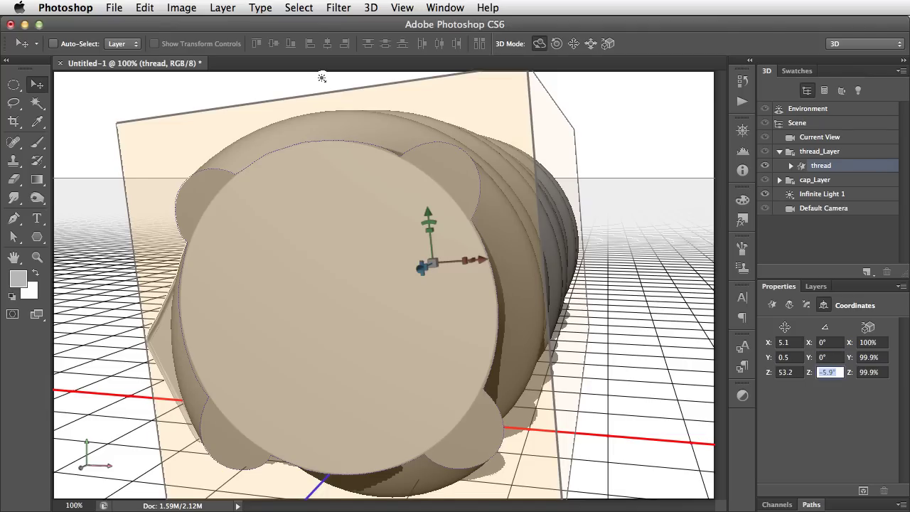
{"action": "type", "text": "0"}
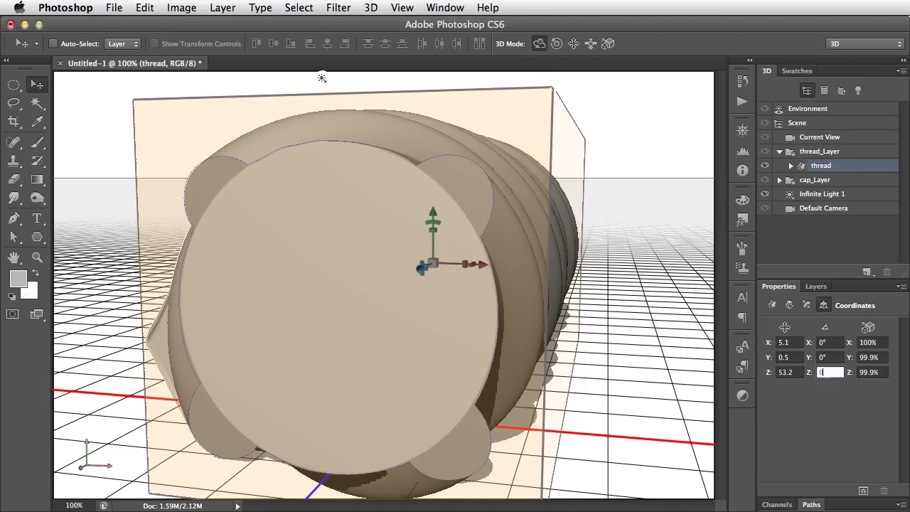
{"action": "key", "text": "Return"}
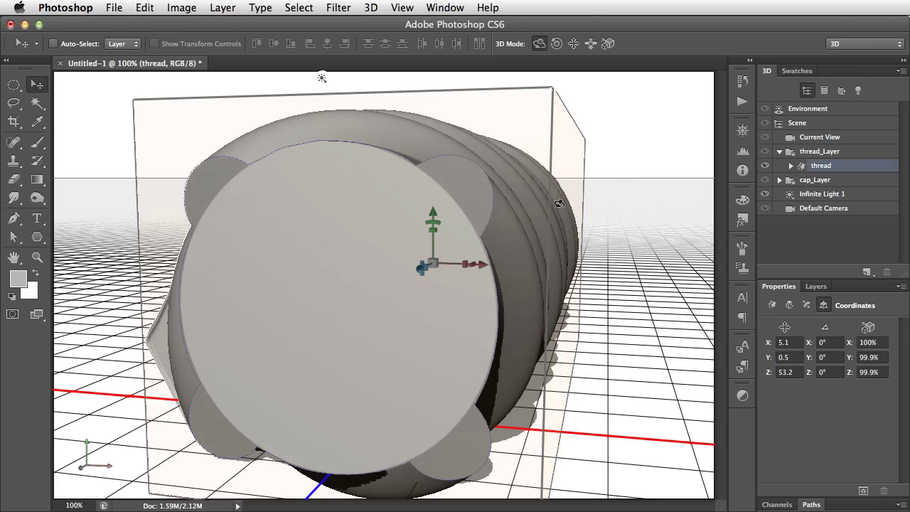
{"action": "left_click", "coordinate": [676, 304]}
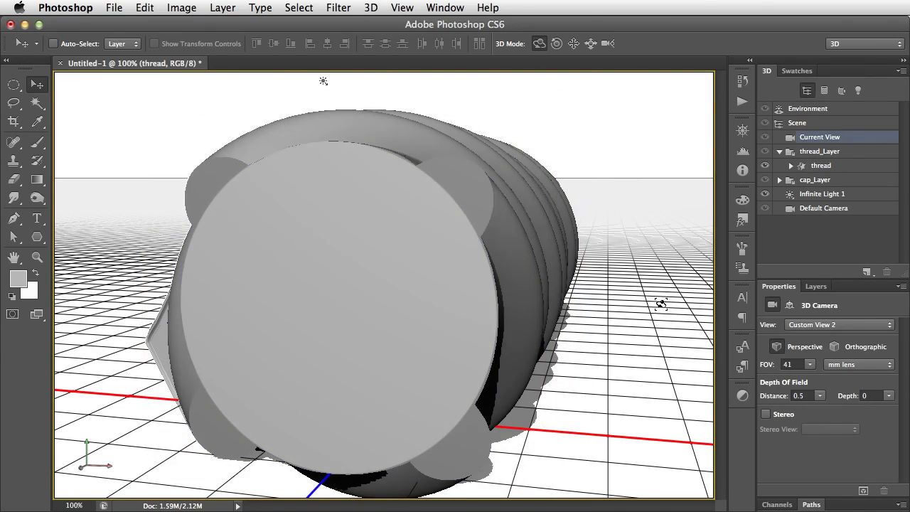
{"action": "left_click_drag", "start_coordinate": [673, 320], "coordinate": [616, 360]}
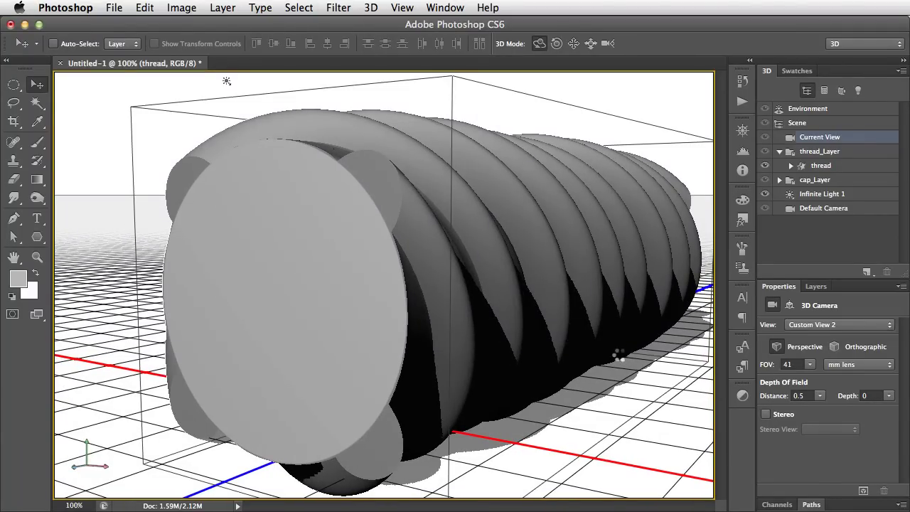
Dolly the camera back to see the whole thread
{"action": "left_click", "coordinate": [590, 43]}
{"action": "left_click_drag", "start_coordinate": [605, 411], "coordinate": [632, 292]}
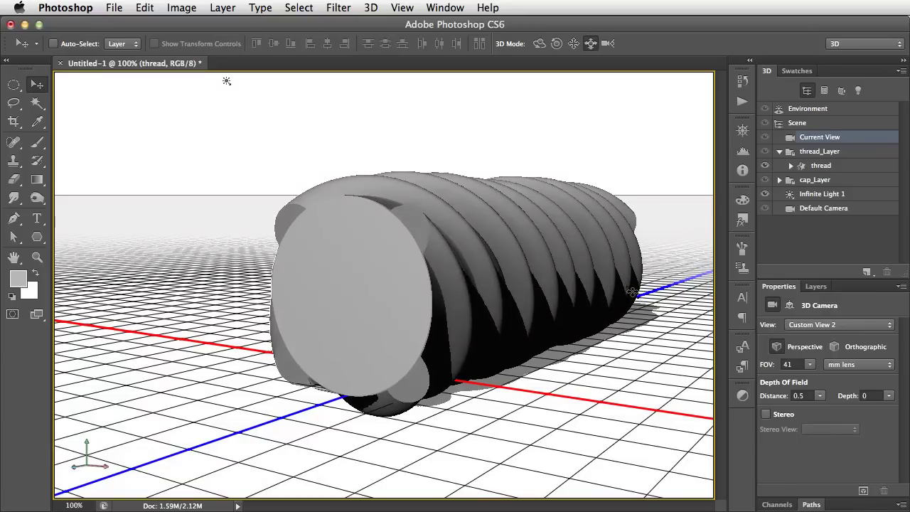
{"action": "left_click", "coordinate": [539, 44]}
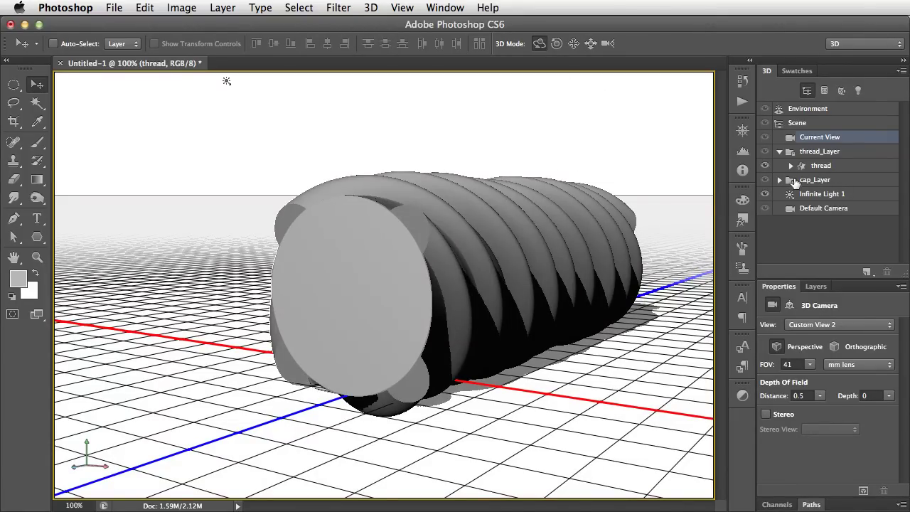
Select the cap mesh under cap_Layer and set its X, Y and Z rotation to 0°
{"action": "left_click", "coordinate": [794, 182]}
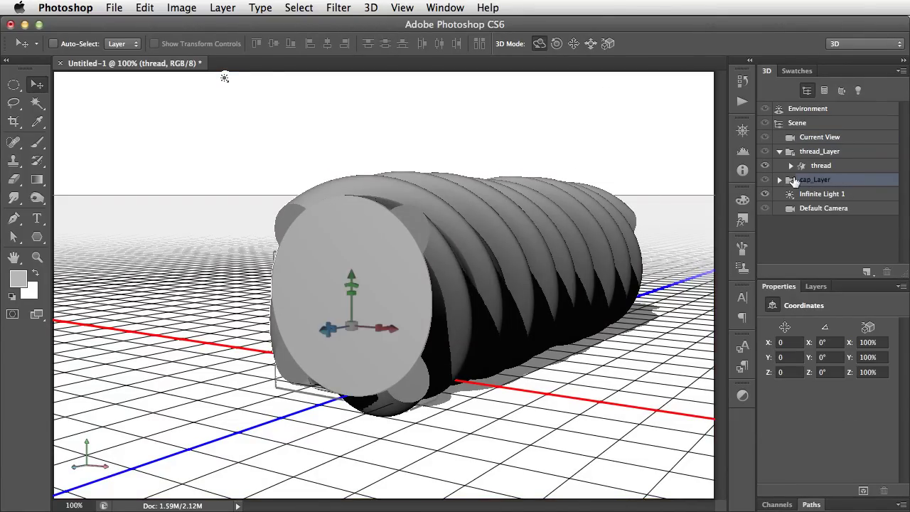
{"action": "left_click", "coordinate": [779, 182]}
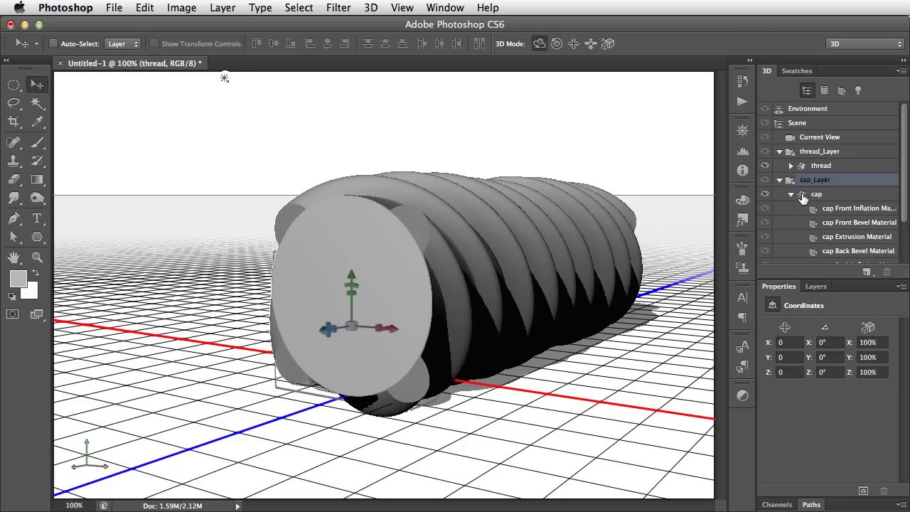
{"action": "left_click", "coordinate": [804, 197]}
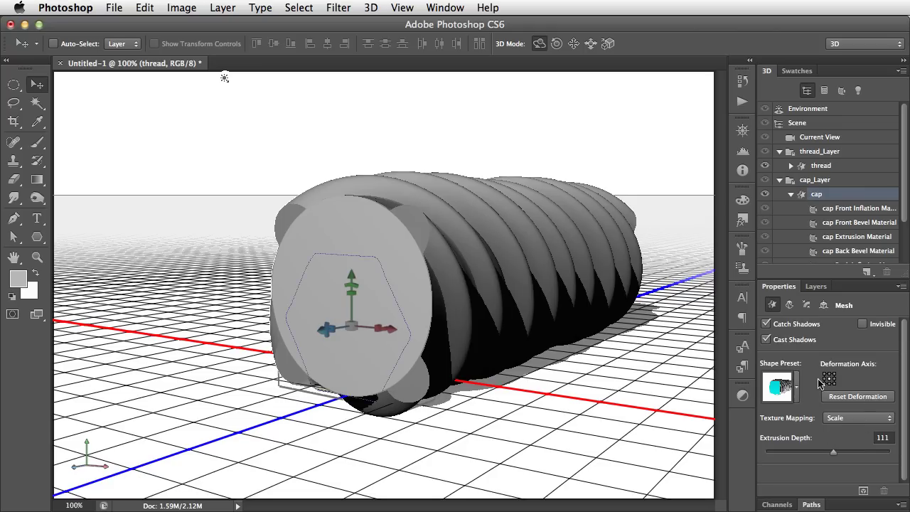
{"action": "left_click", "coordinate": [824, 305]}
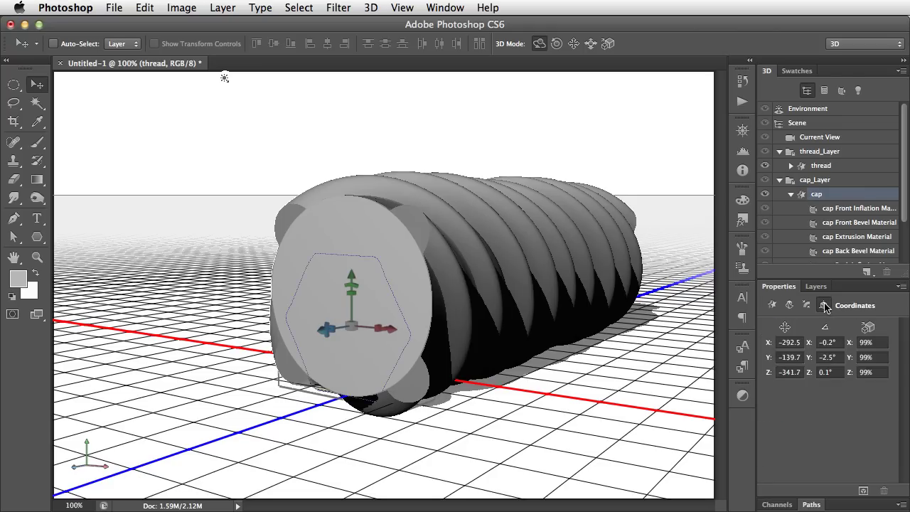
{"action": "left_click", "coordinate": [836, 340]}
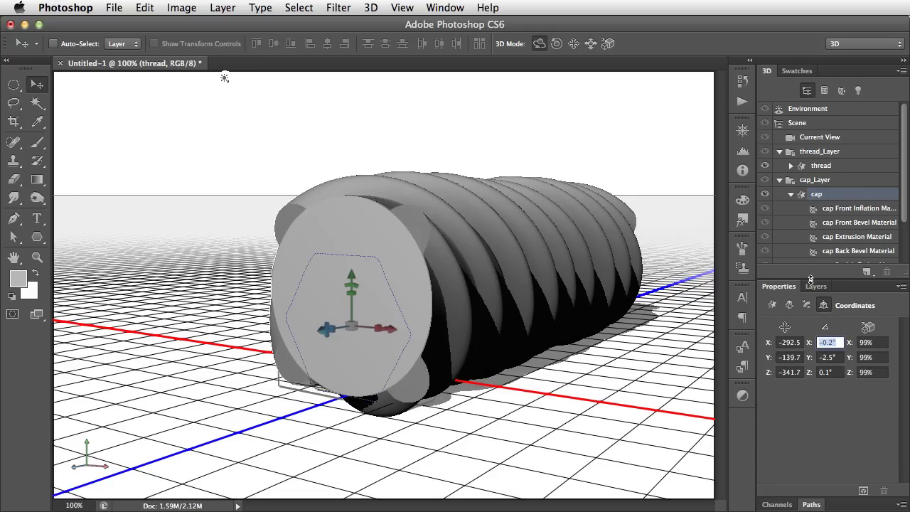
{"action": "type", "text": "0"}
{"action": "key", "text": "Tab"}
{"action": "type", "text": "0"}
{"action": "key", "text": "Tab"}
{"action": "type", "text": "0"}
{"action": "key", "text": "Return"}
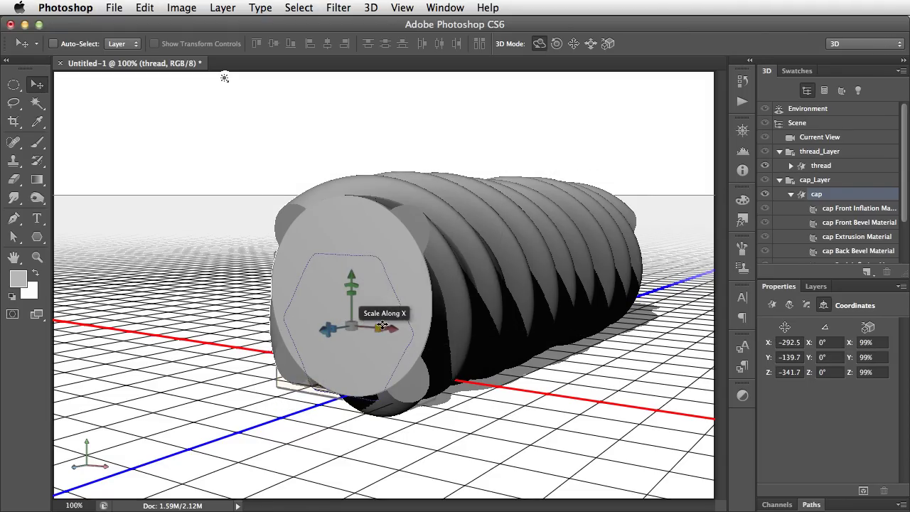
Push the cap forward along Z and scale it uniformly to 191.4%
{"action": "left_click_drag", "start_coordinate": [328, 331], "coordinate": [235, 364]}
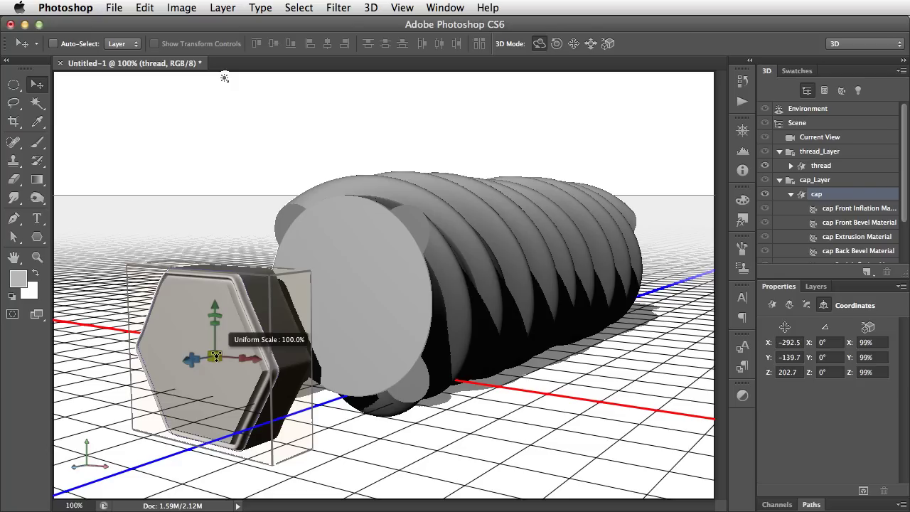
{"action": "left_click_drag", "start_coordinate": [216, 357], "coordinate": [555, 154]}
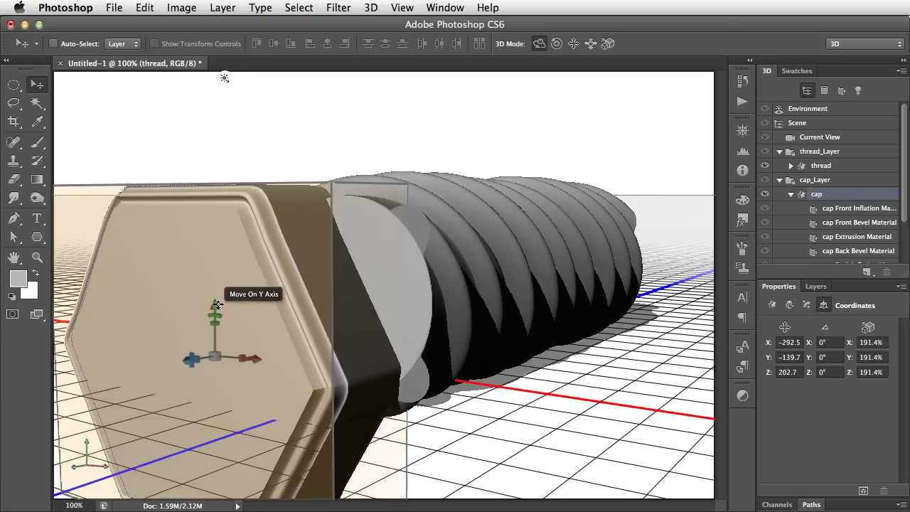
Raise the enlarged cap along Y and slide it along X onto the thread's front end
{"action": "left_click", "coordinate": [524, 439]}
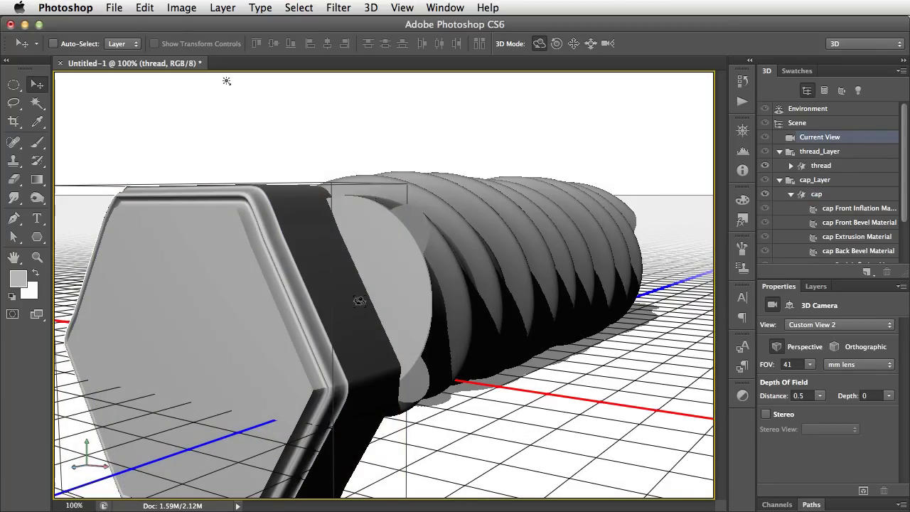
{"action": "left_click", "coordinate": [228, 358]}
{"action": "left_click", "coordinate": [506, 370]}
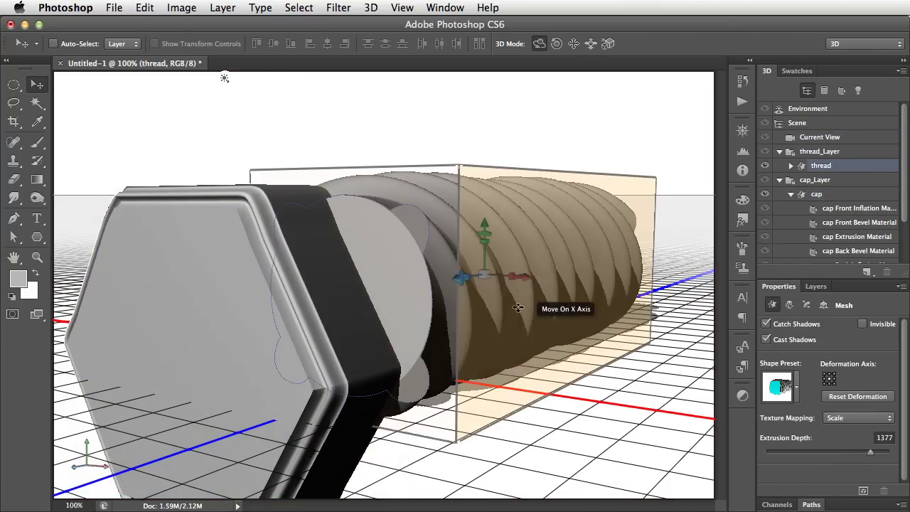
{"action": "left_click", "coordinate": [250, 352]}
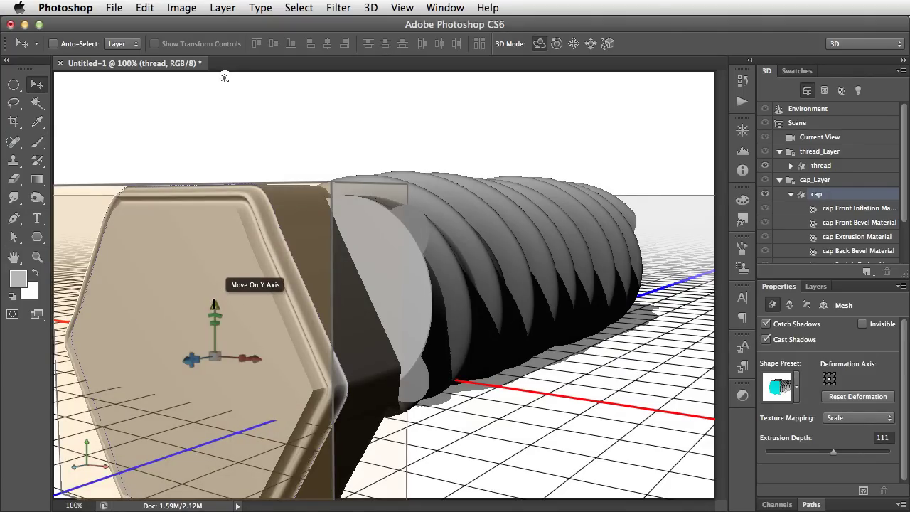
{"action": "left_click_drag", "start_coordinate": [214, 307], "coordinate": [209, 241]}
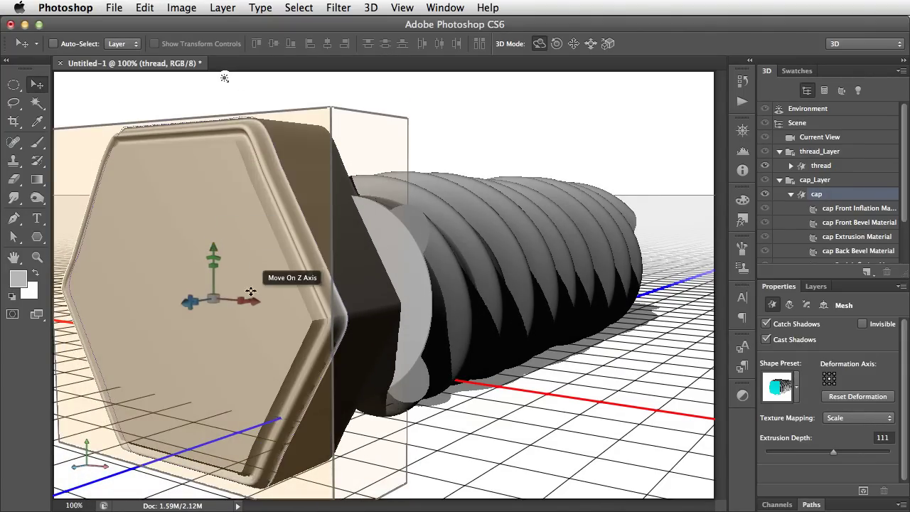
{"action": "left_click_drag", "start_coordinate": [253, 299], "coordinate": [320, 311]}
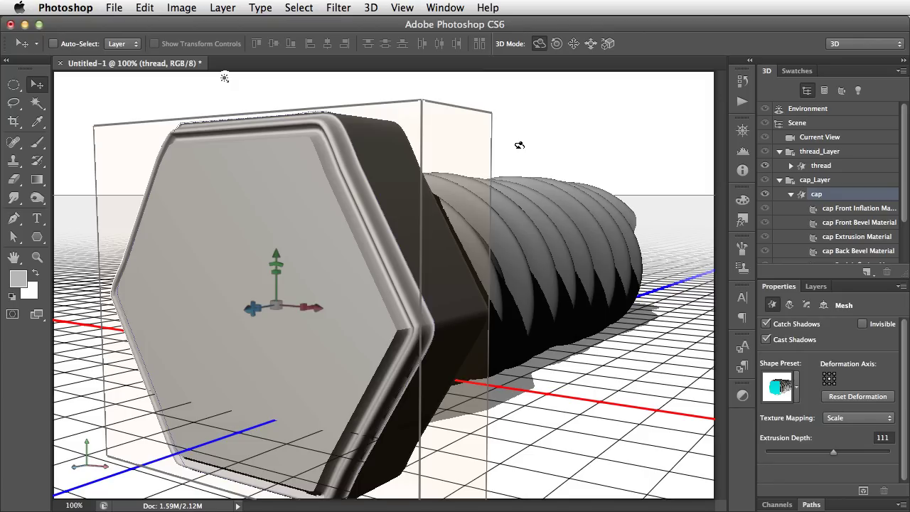
Show the 3D Secondary View and shift the cap along X toward the shaft
{"action": "left_click", "coordinate": [403, 7]}
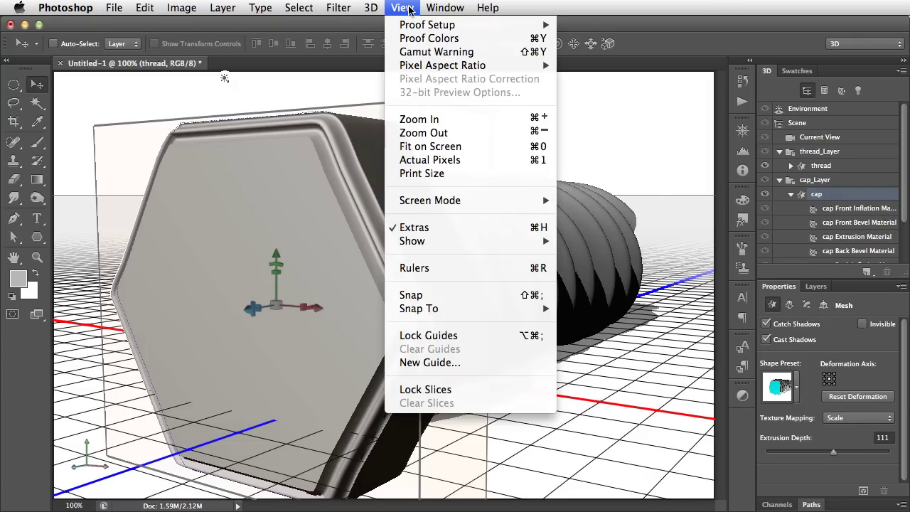
{"action": "mouse_move", "coordinate": [435, 243]}
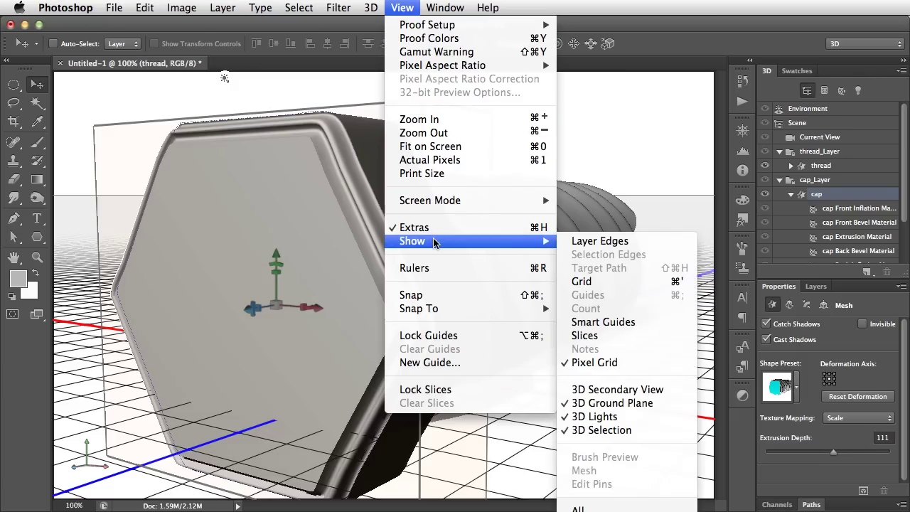
{"action": "left_click", "coordinate": [667, 390]}
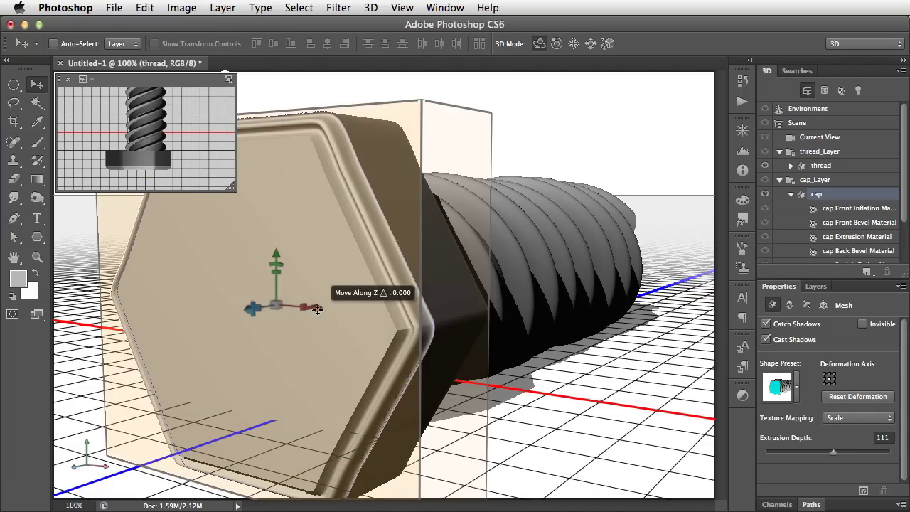
{"action": "left_click_drag", "start_coordinate": [316, 307], "coordinate": [348, 304]}
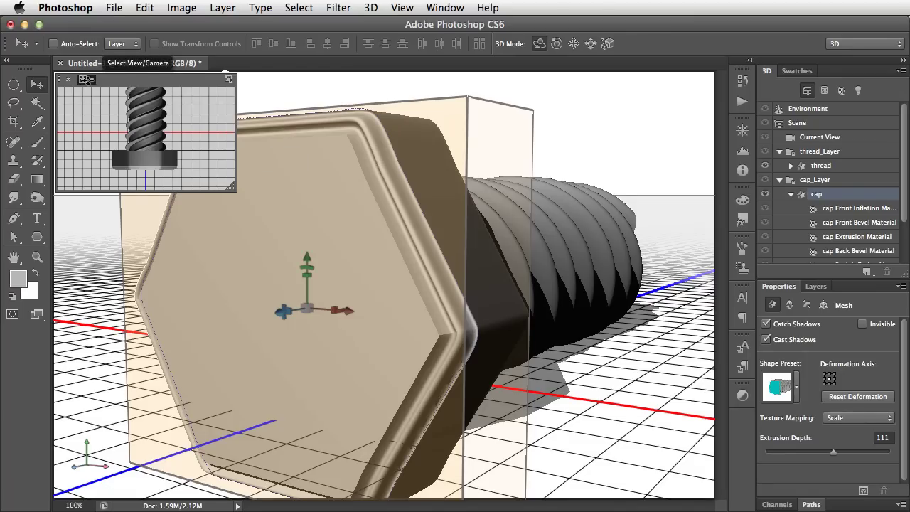
Set the secondary view to a side view and raise the cap along Y to meet the shaft
{"action": "left_click", "coordinate": [91, 82]}
{"action": "left_click", "coordinate": [114, 101]}
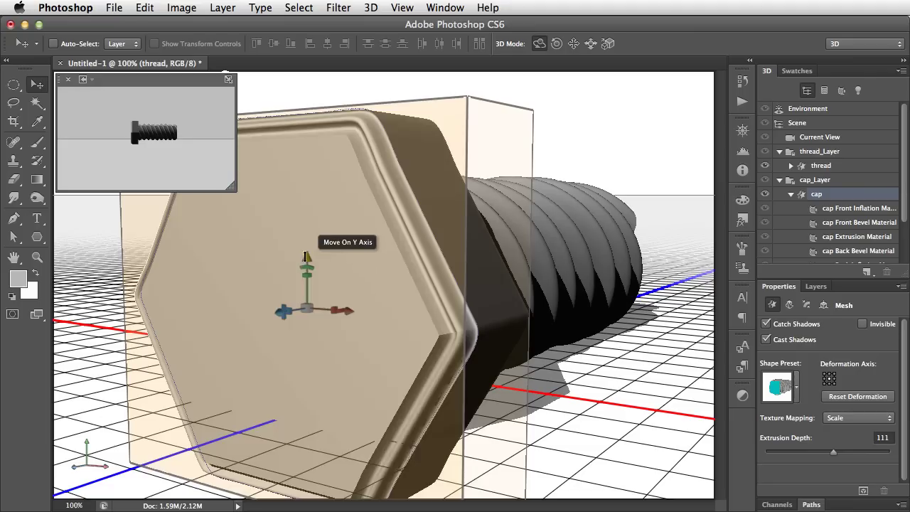
{"action": "left_click_drag", "start_coordinate": [306, 257], "coordinate": [307, 178]}
Nudge the cap up and sideways along X, then close the secondary view
{"action": "left_click_drag", "start_coordinate": [347, 229], "coordinate": [346, 230]}
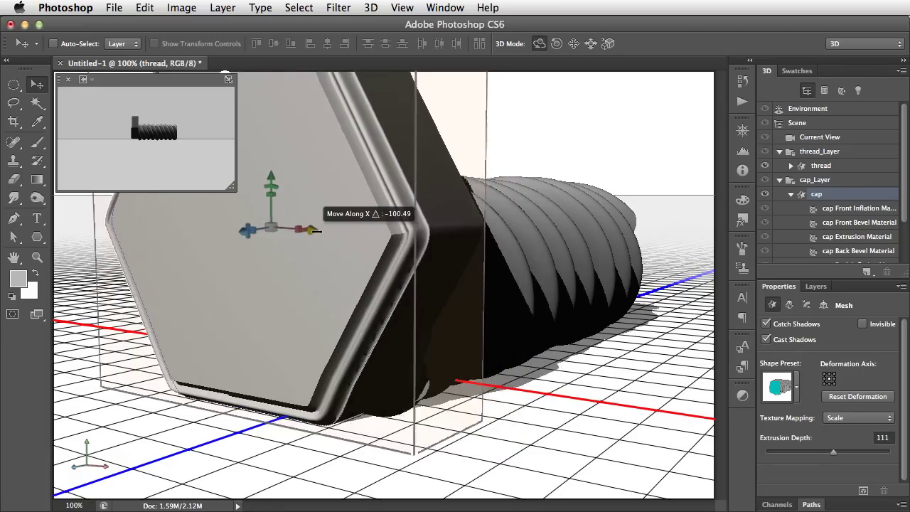
{"action": "left_click_drag", "start_coordinate": [310, 230], "coordinate": [293, 229]}
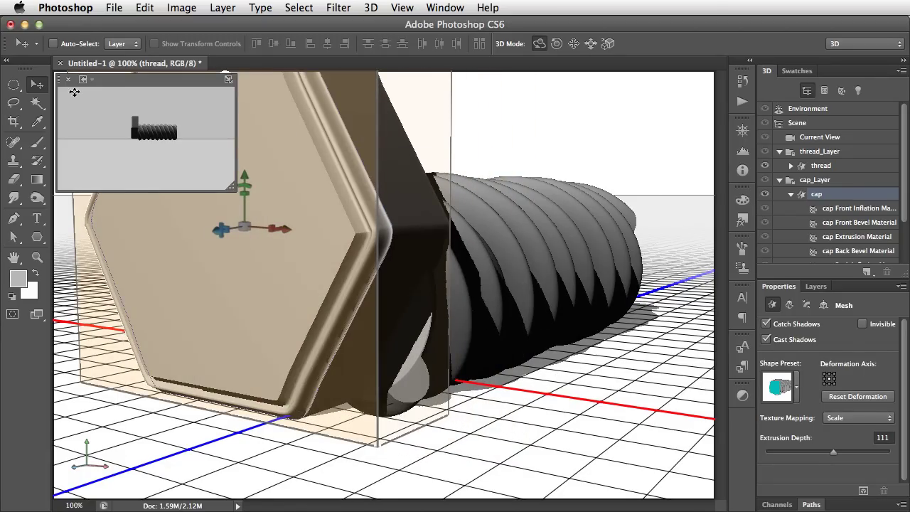
{"action": "left_click", "coordinate": [68, 79]}
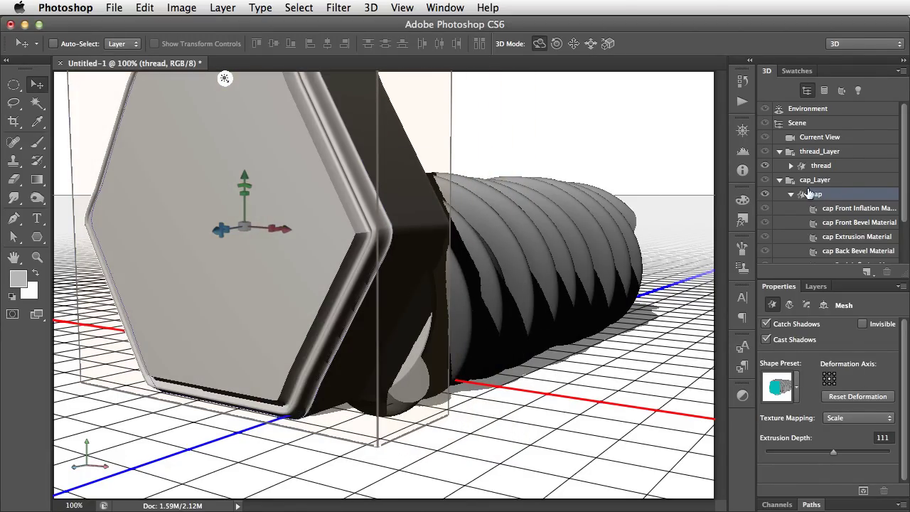
Align the cap and thread centres, then slide the cap alone to Z -151.9 onto the shaft's end
{"action": "left_click", "coordinate": [808, 183]}
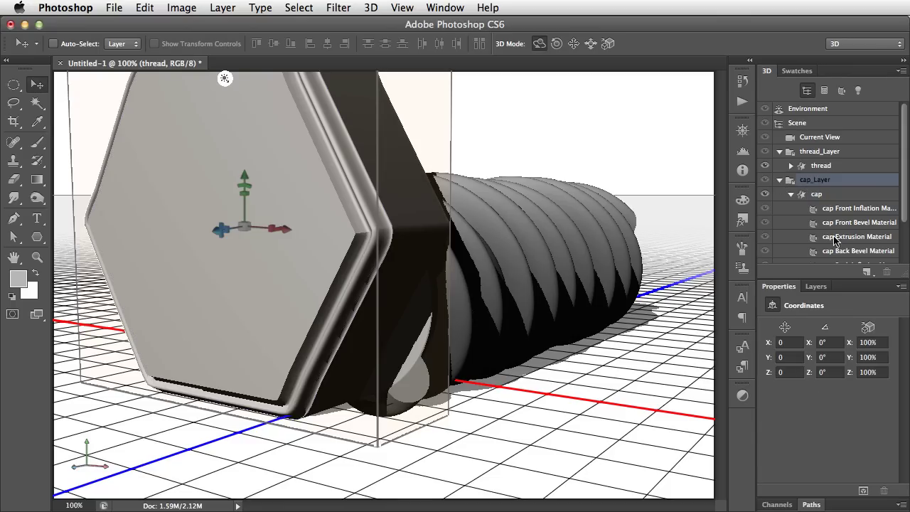
{"action": "left_click", "coordinate": [823, 152], "text": "shift"}
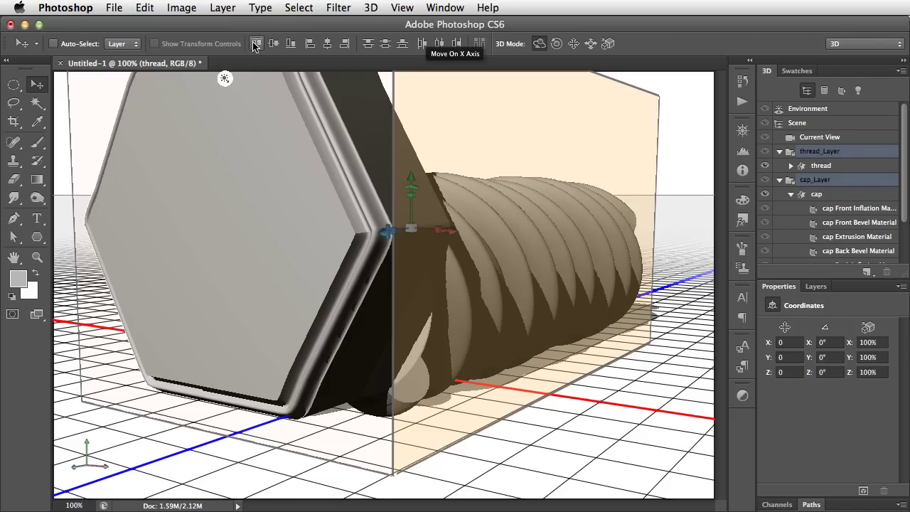
{"action": "left_click", "coordinate": [328, 44]}
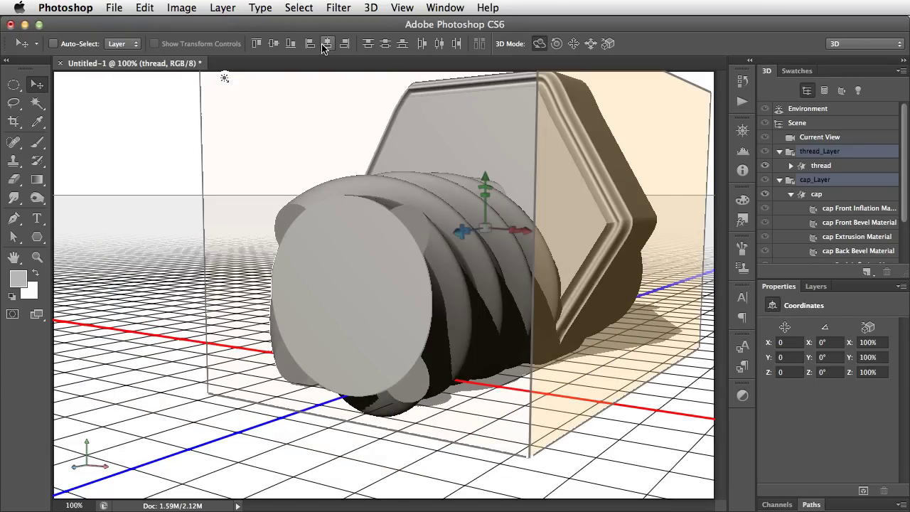
{"action": "left_click", "coordinate": [273, 44]}
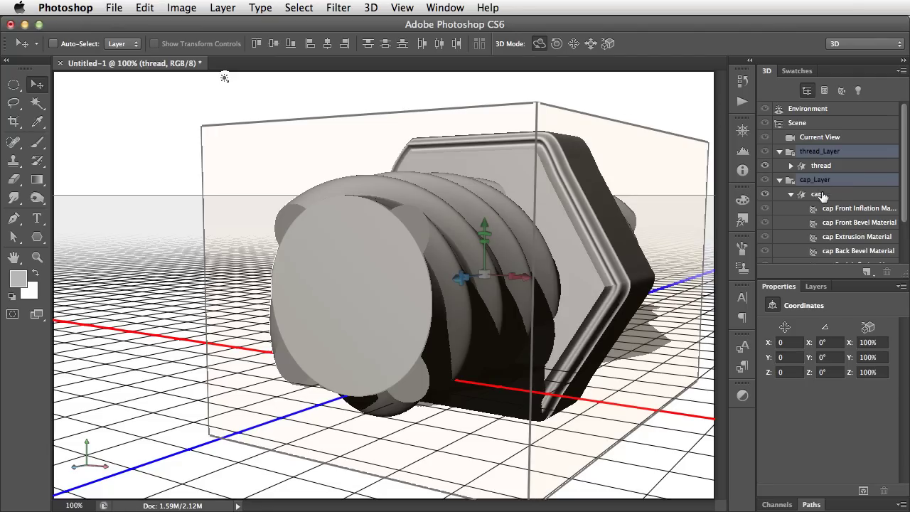
{"action": "left_click", "coordinate": [818, 181]}
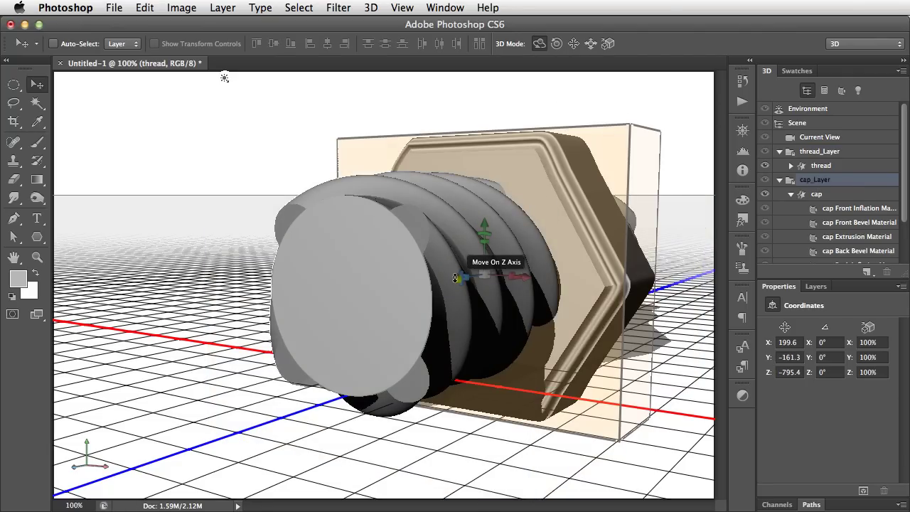
{"action": "left_click_drag", "start_coordinate": [455, 279], "coordinate": [259, 351]}
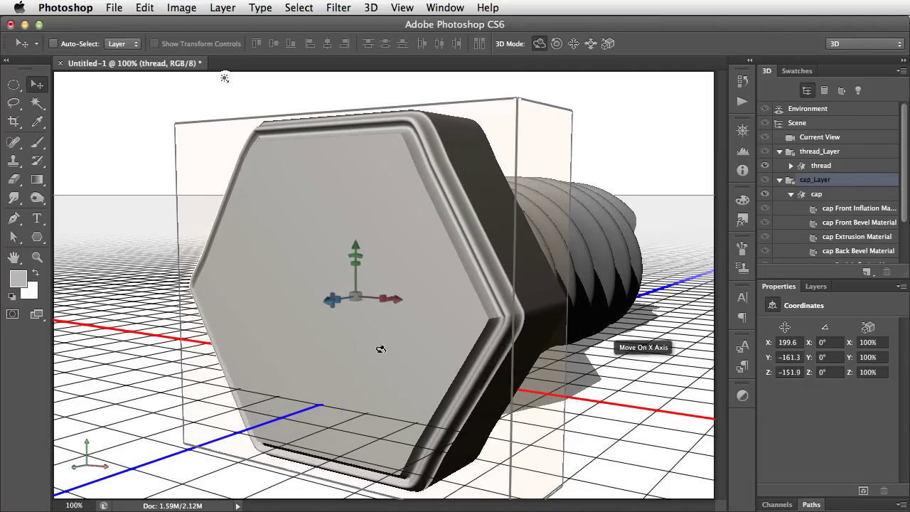
Orbit and slide the scene camera to an elevated view of the bolt, then show the camera's view settings
{"action": "left_click", "coordinate": [662, 395]}
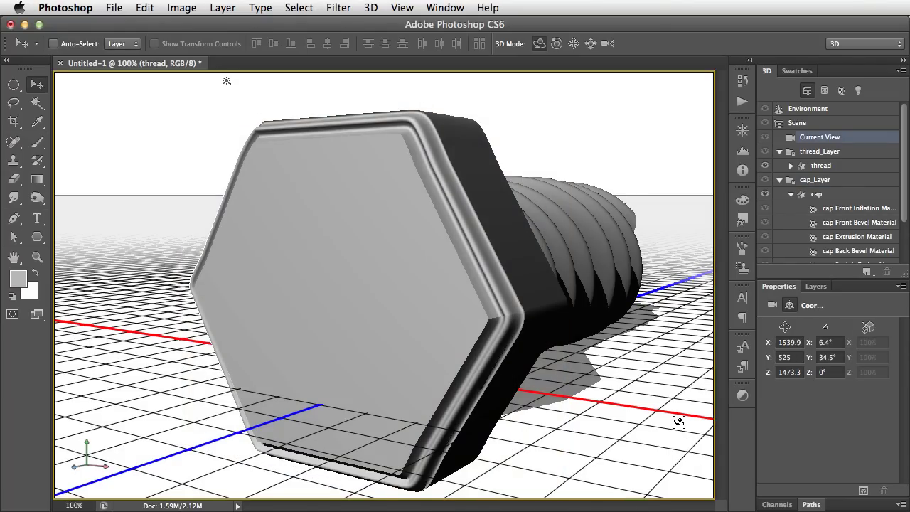
{"action": "left_click_drag", "start_coordinate": [694, 398], "coordinate": [641, 146]}
{"action": "left_click", "coordinate": [574, 43]}
{"action": "left_click_drag", "start_coordinate": [640, 368], "coordinate": [572, 202]}
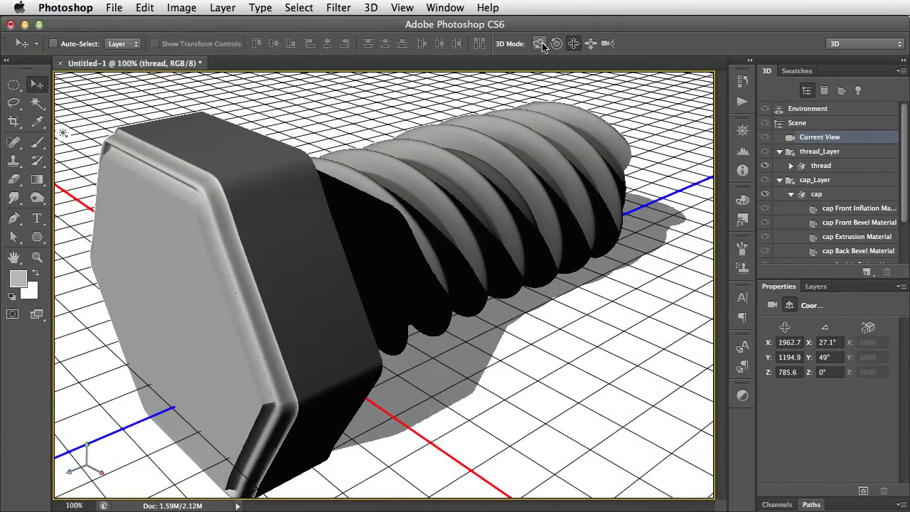
{"action": "left_click_drag", "start_coordinate": [486, 306], "coordinate": [459, 358]}
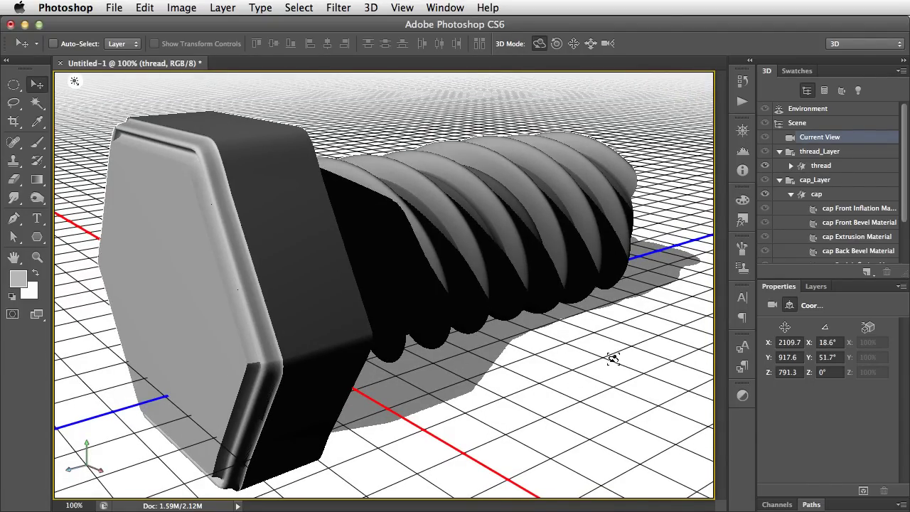
{"action": "left_click", "coordinate": [591, 412]}
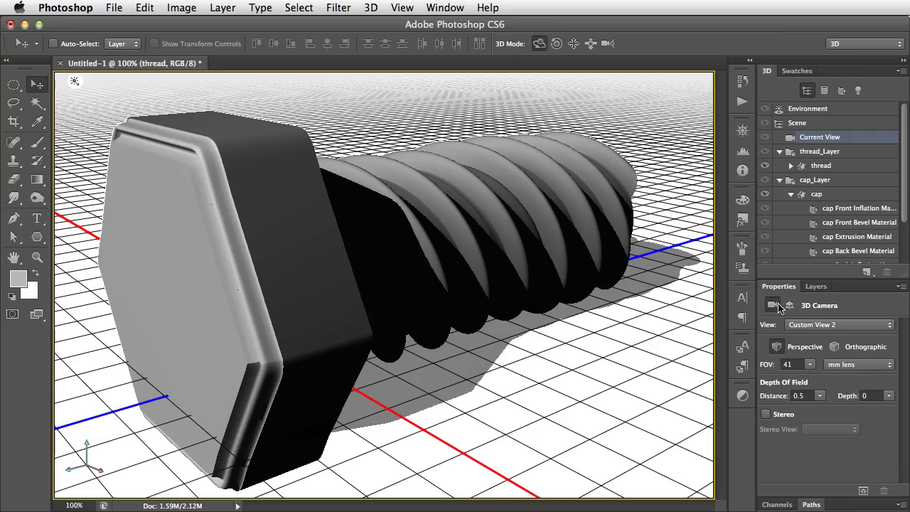
Switch to the orthographic Right view and slide the camera closer so the bolt fills the canvas
{"action": "left_click", "coordinate": [802, 322]}
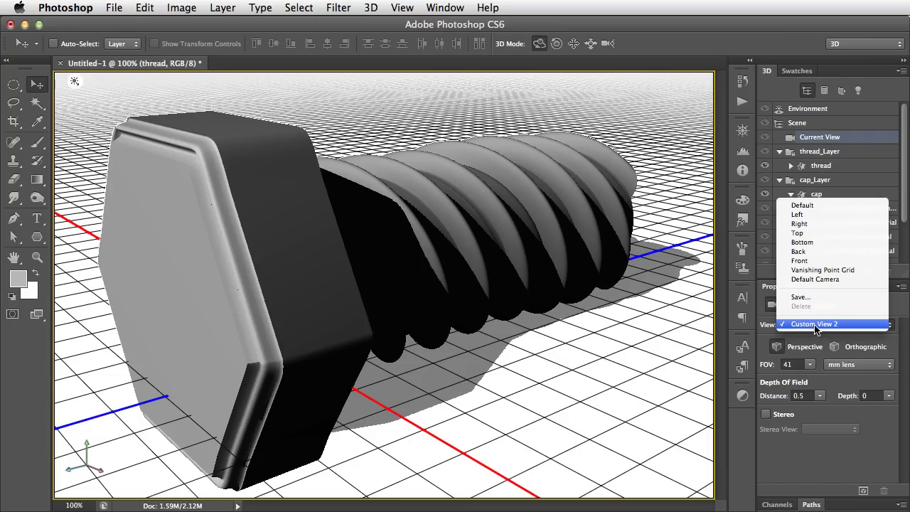
{"action": "left_click", "coordinate": [831, 225]}
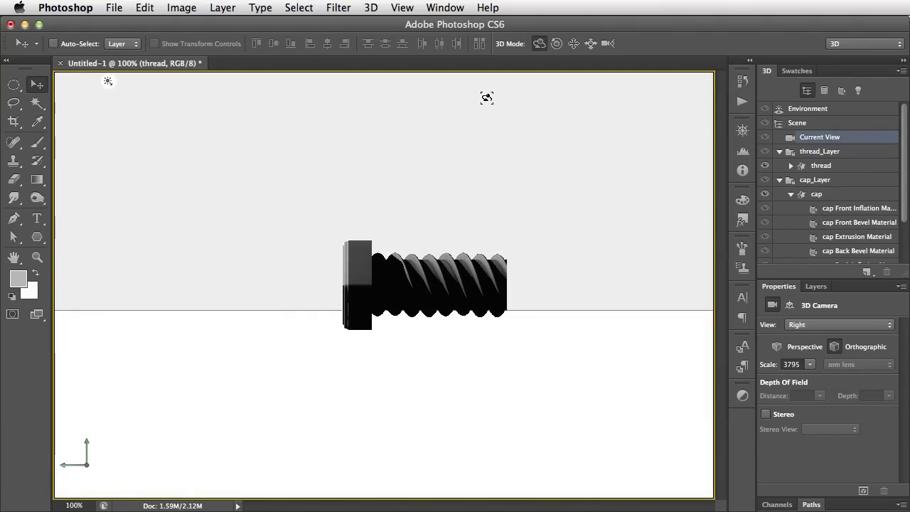
{"action": "left_click", "coordinate": [591, 44]}
{"action": "left_click_drag", "start_coordinate": [530, 291], "coordinate": [522, 351]}
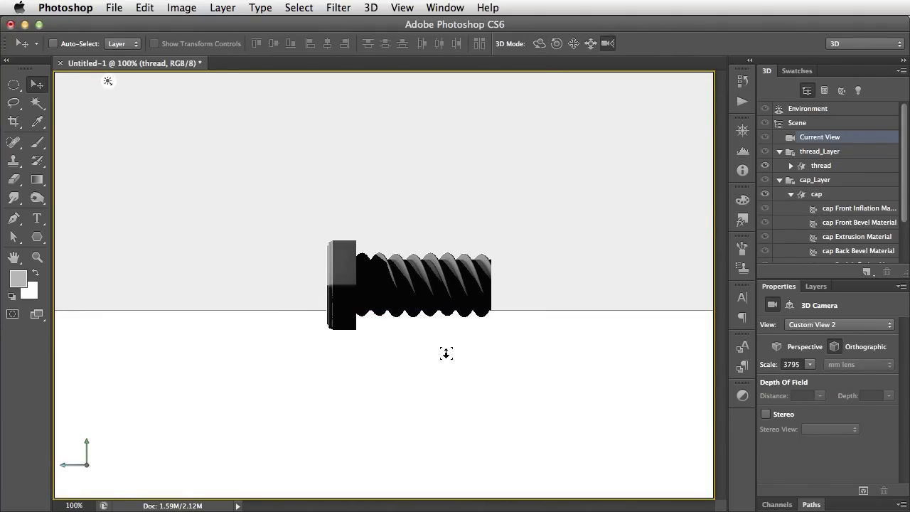
{"action": "left_click_drag", "start_coordinate": [446, 351], "coordinate": [379, 511]}
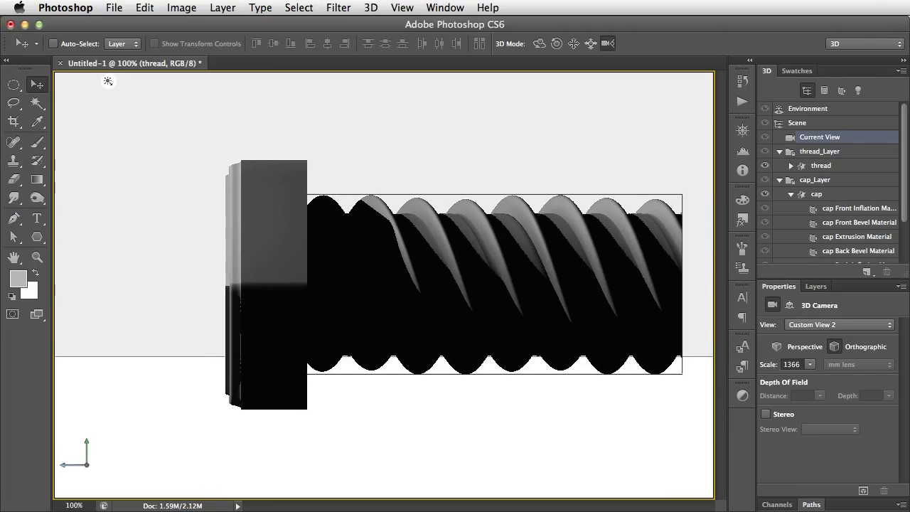
Tilt thread_Layer and cap_Layer together about 5° on X and lift them to Y 121.1 onto the ground line
{"action": "left_click", "coordinate": [540, 43]}
{"action": "key", "text": "v"}
{"action": "left_click", "coordinate": [814, 153]}
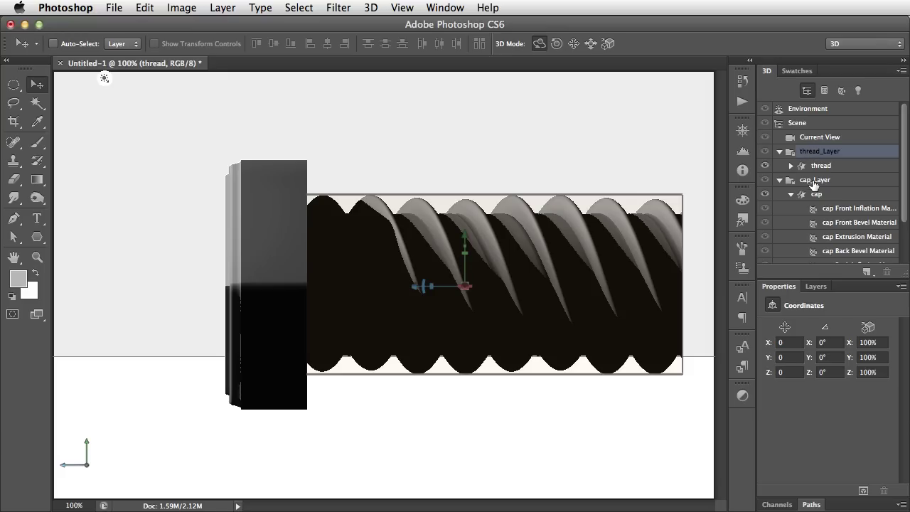
{"action": "left_click", "coordinate": [815, 182], "text": "super"}
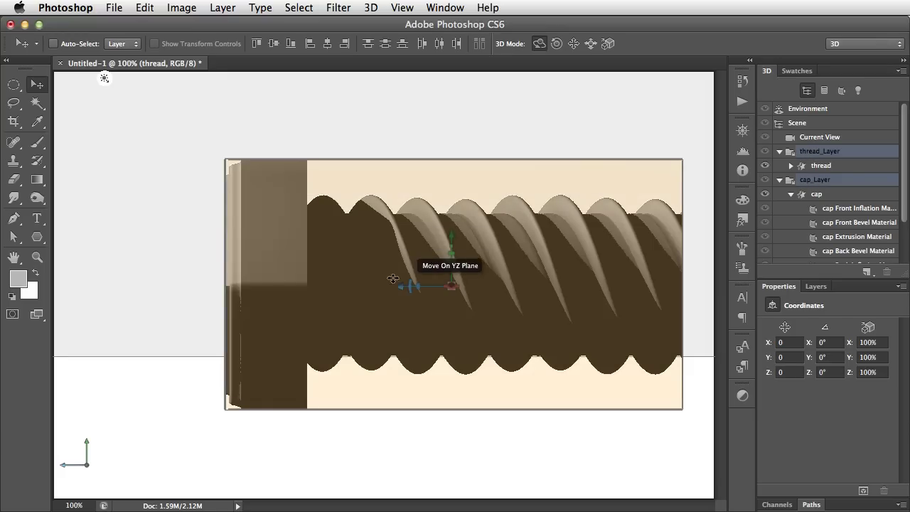
{"action": "left_click_drag", "start_coordinate": [407, 281], "coordinate": [409, 279]}
{"action": "left_click_drag", "start_coordinate": [453, 238], "coordinate": [474, 211]}
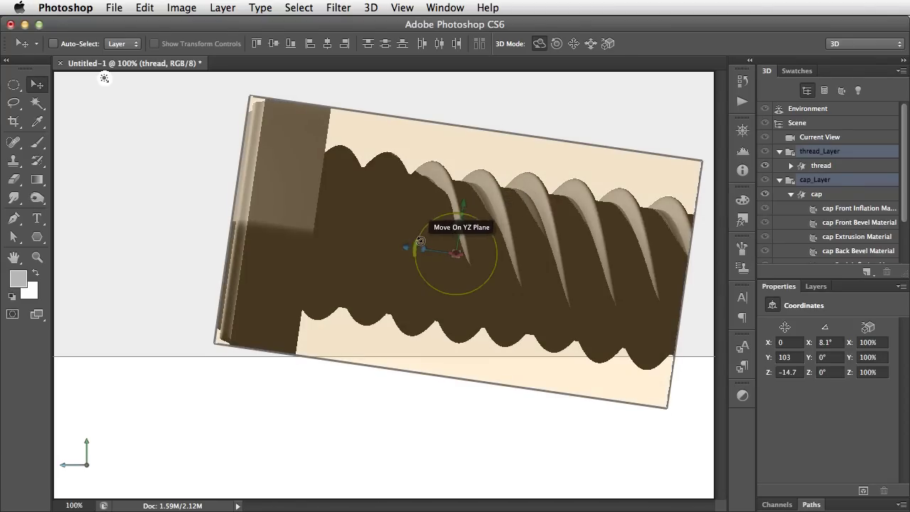
{"action": "left_click_drag", "start_coordinate": [415, 248], "coordinate": [415, 247]}
{"action": "left_click_drag", "start_coordinate": [462, 208], "coordinate": [463, 202]}
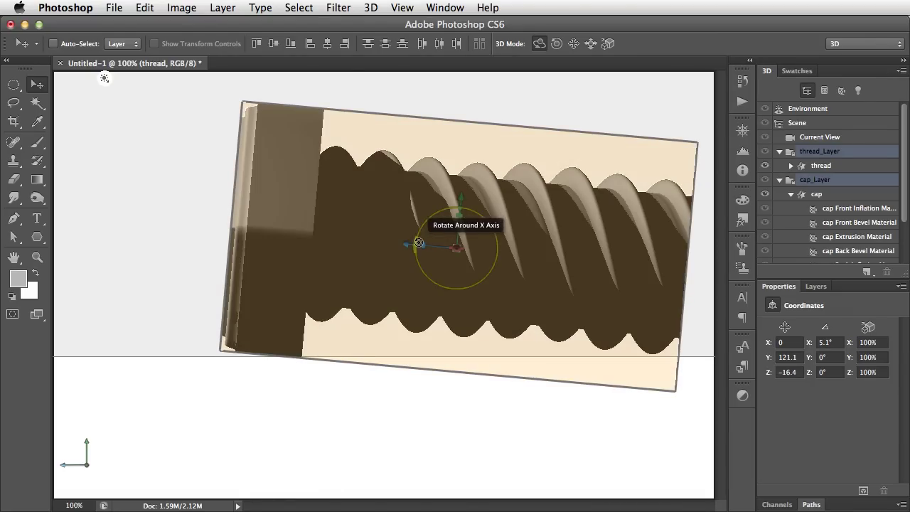
{"action": "left_click_drag", "start_coordinate": [415, 244], "coordinate": [288, 235]}
{"action": "left_click", "coordinate": [208, 389]}
Orbit, zoom to camera scale 1141 and pan for a close, low-angle view of the bolt
{"action": "left_click_drag", "start_coordinate": [203, 379], "coordinate": [278, 372]}
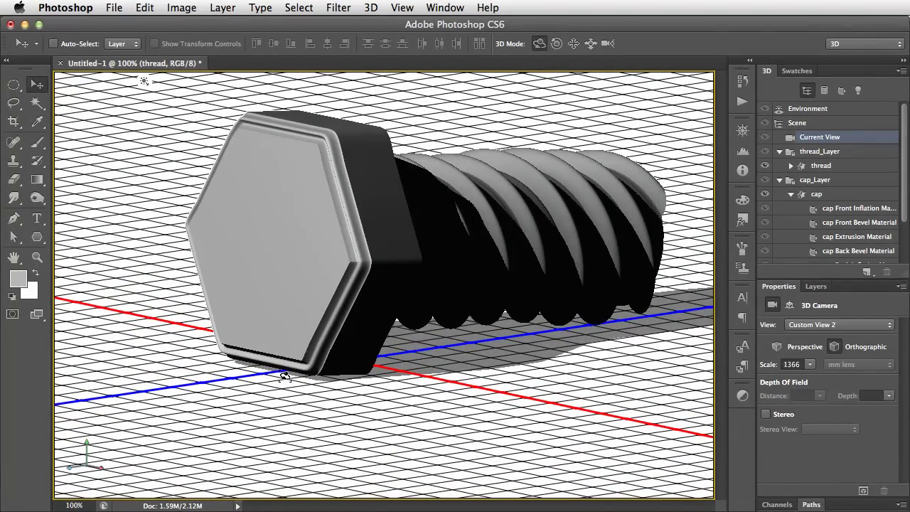
{"action": "left_click", "coordinate": [606, 44]}
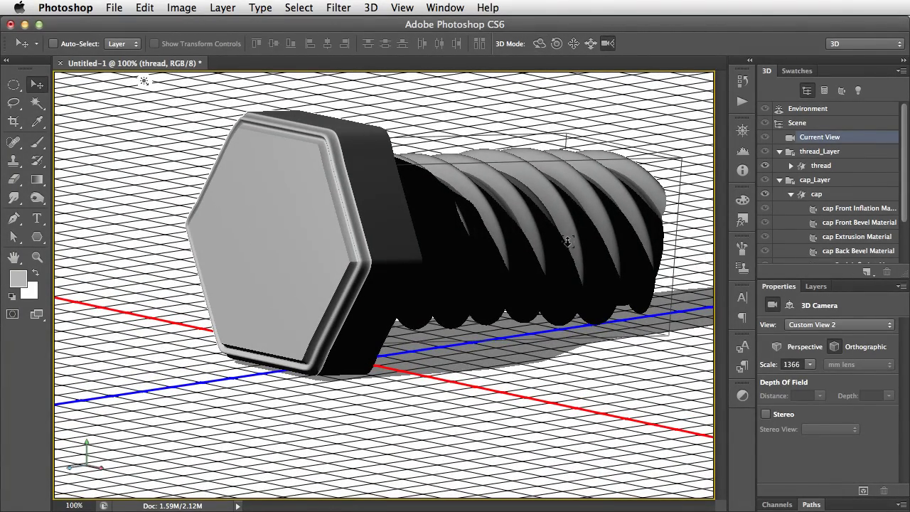
{"action": "left_click_drag", "start_coordinate": [566, 242], "coordinate": [545, 305]}
{"action": "left_click", "coordinate": [573, 44]}
{"action": "left_click_drag", "start_coordinate": [605, 105], "coordinate": [471, 228]}
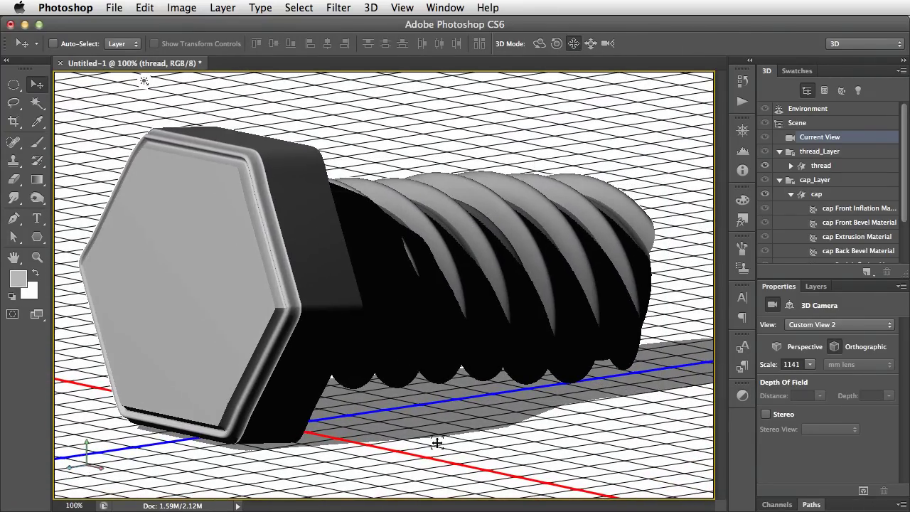
{"action": "left_click_drag", "start_coordinate": [482, 441], "coordinate": [489, 435]}
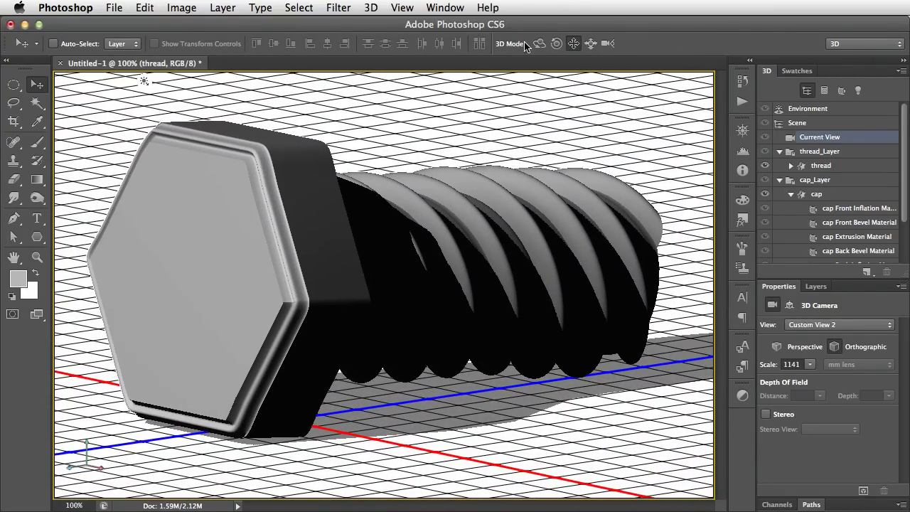
{"action": "left_click", "coordinate": [539, 44]}
{"action": "left_click_drag", "start_coordinate": [469, 241], "coordinate": [389, 382]}
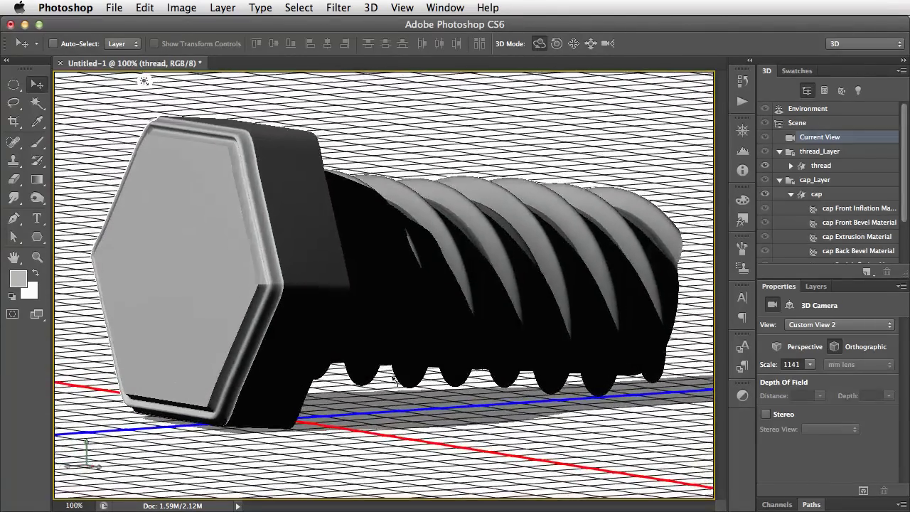